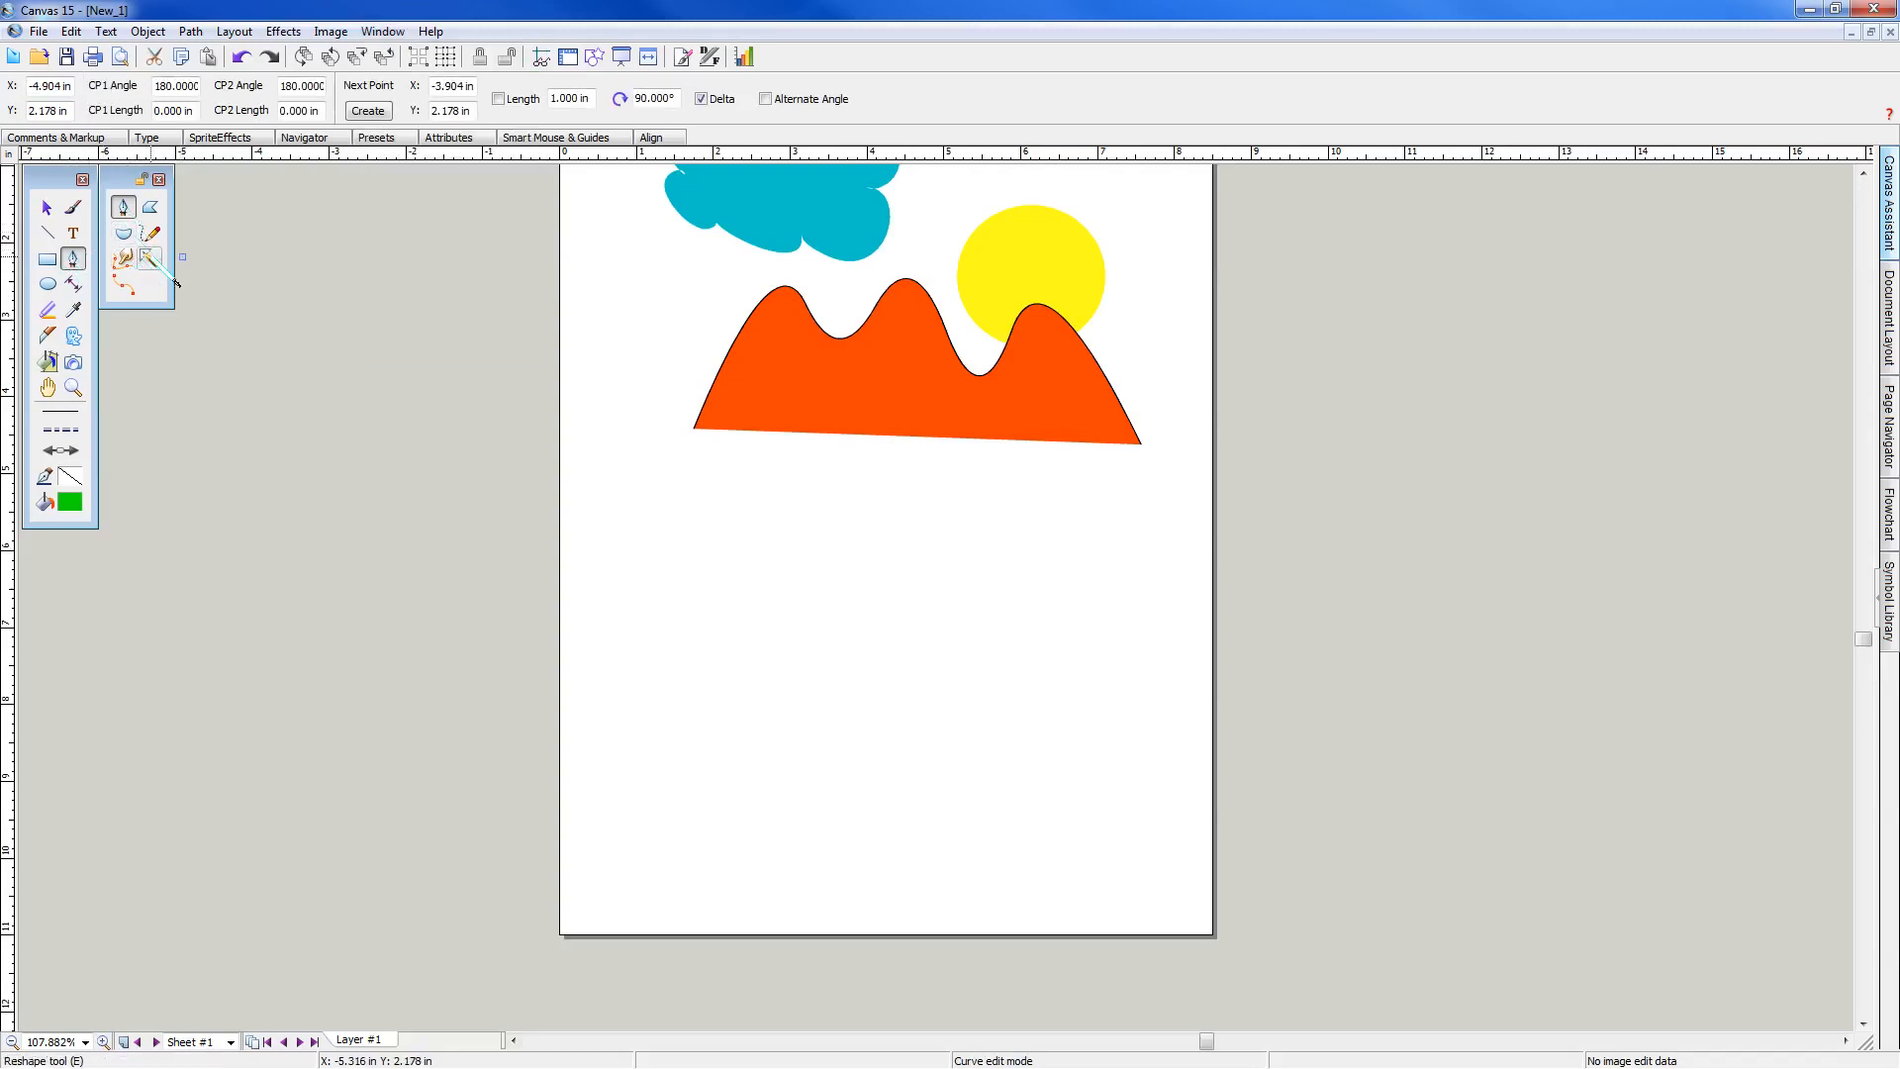
pyautogui.click(122, 284)
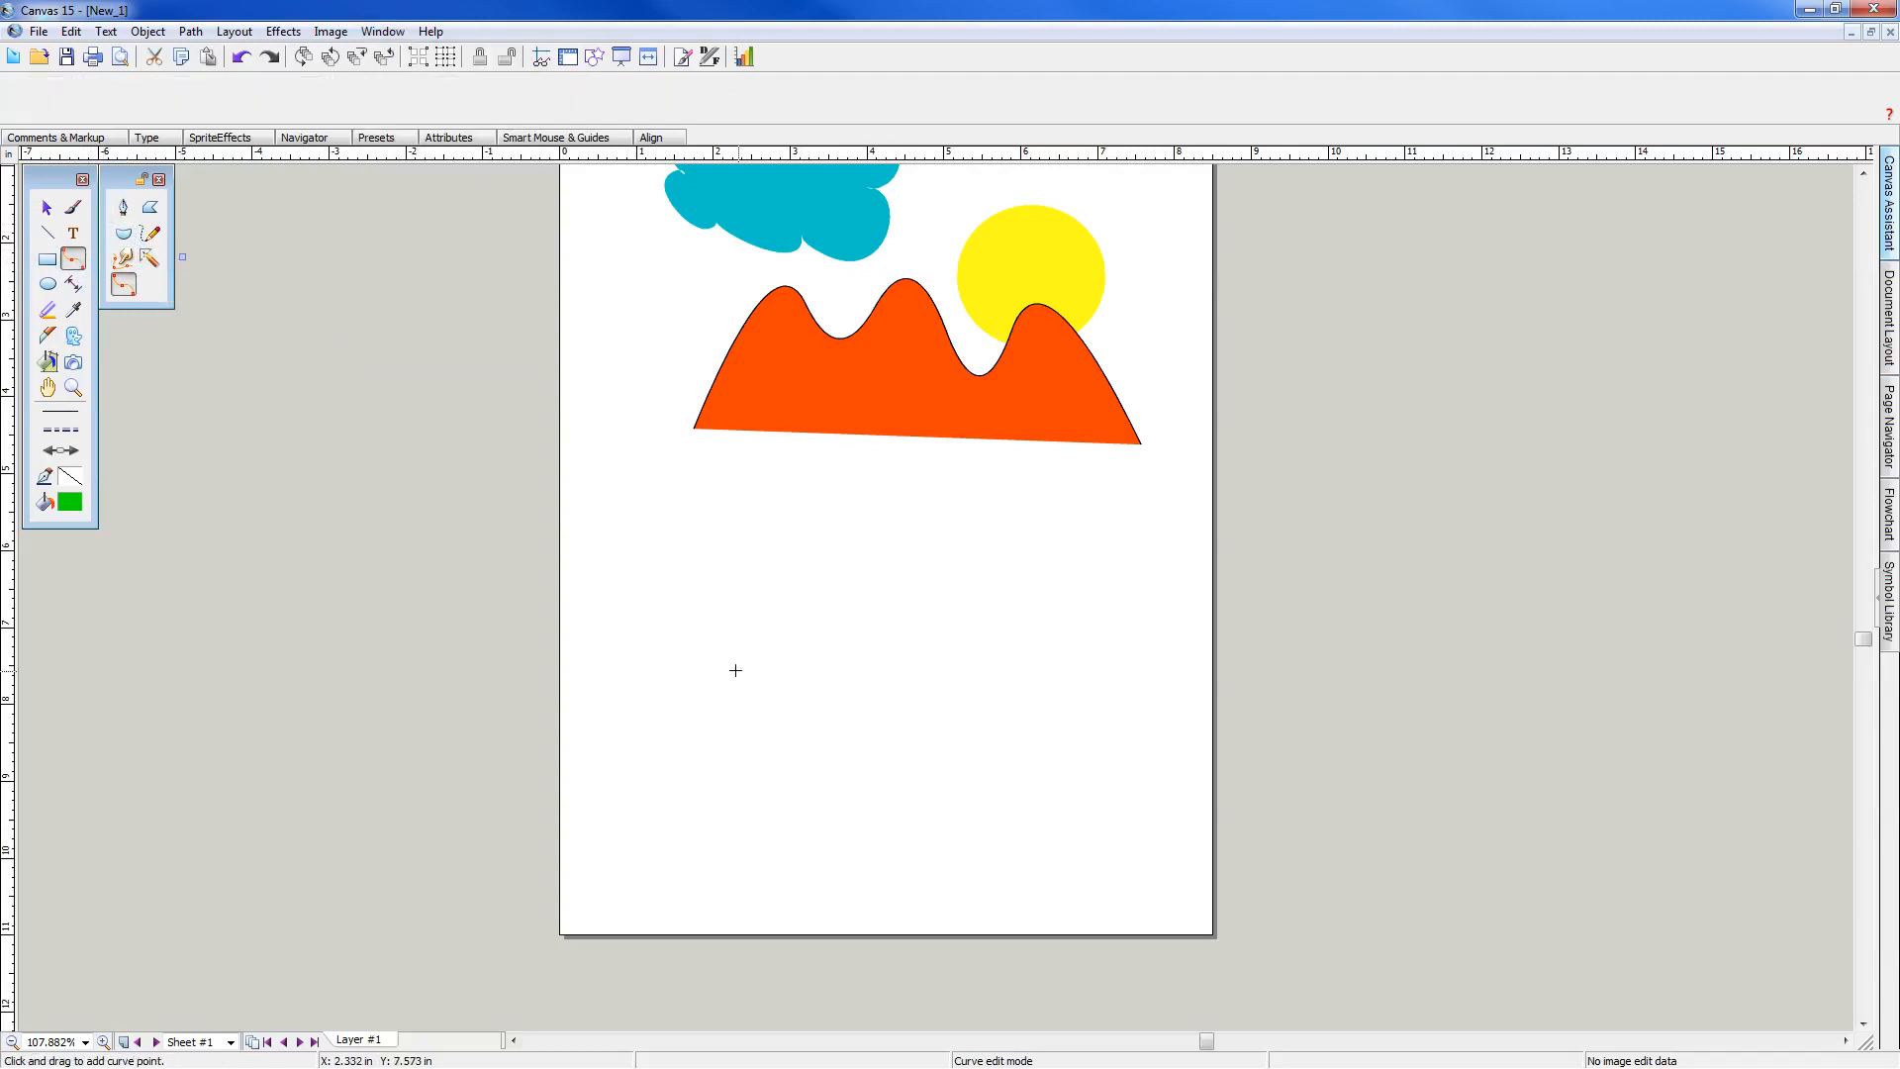
pyautogui.click(45, 502)
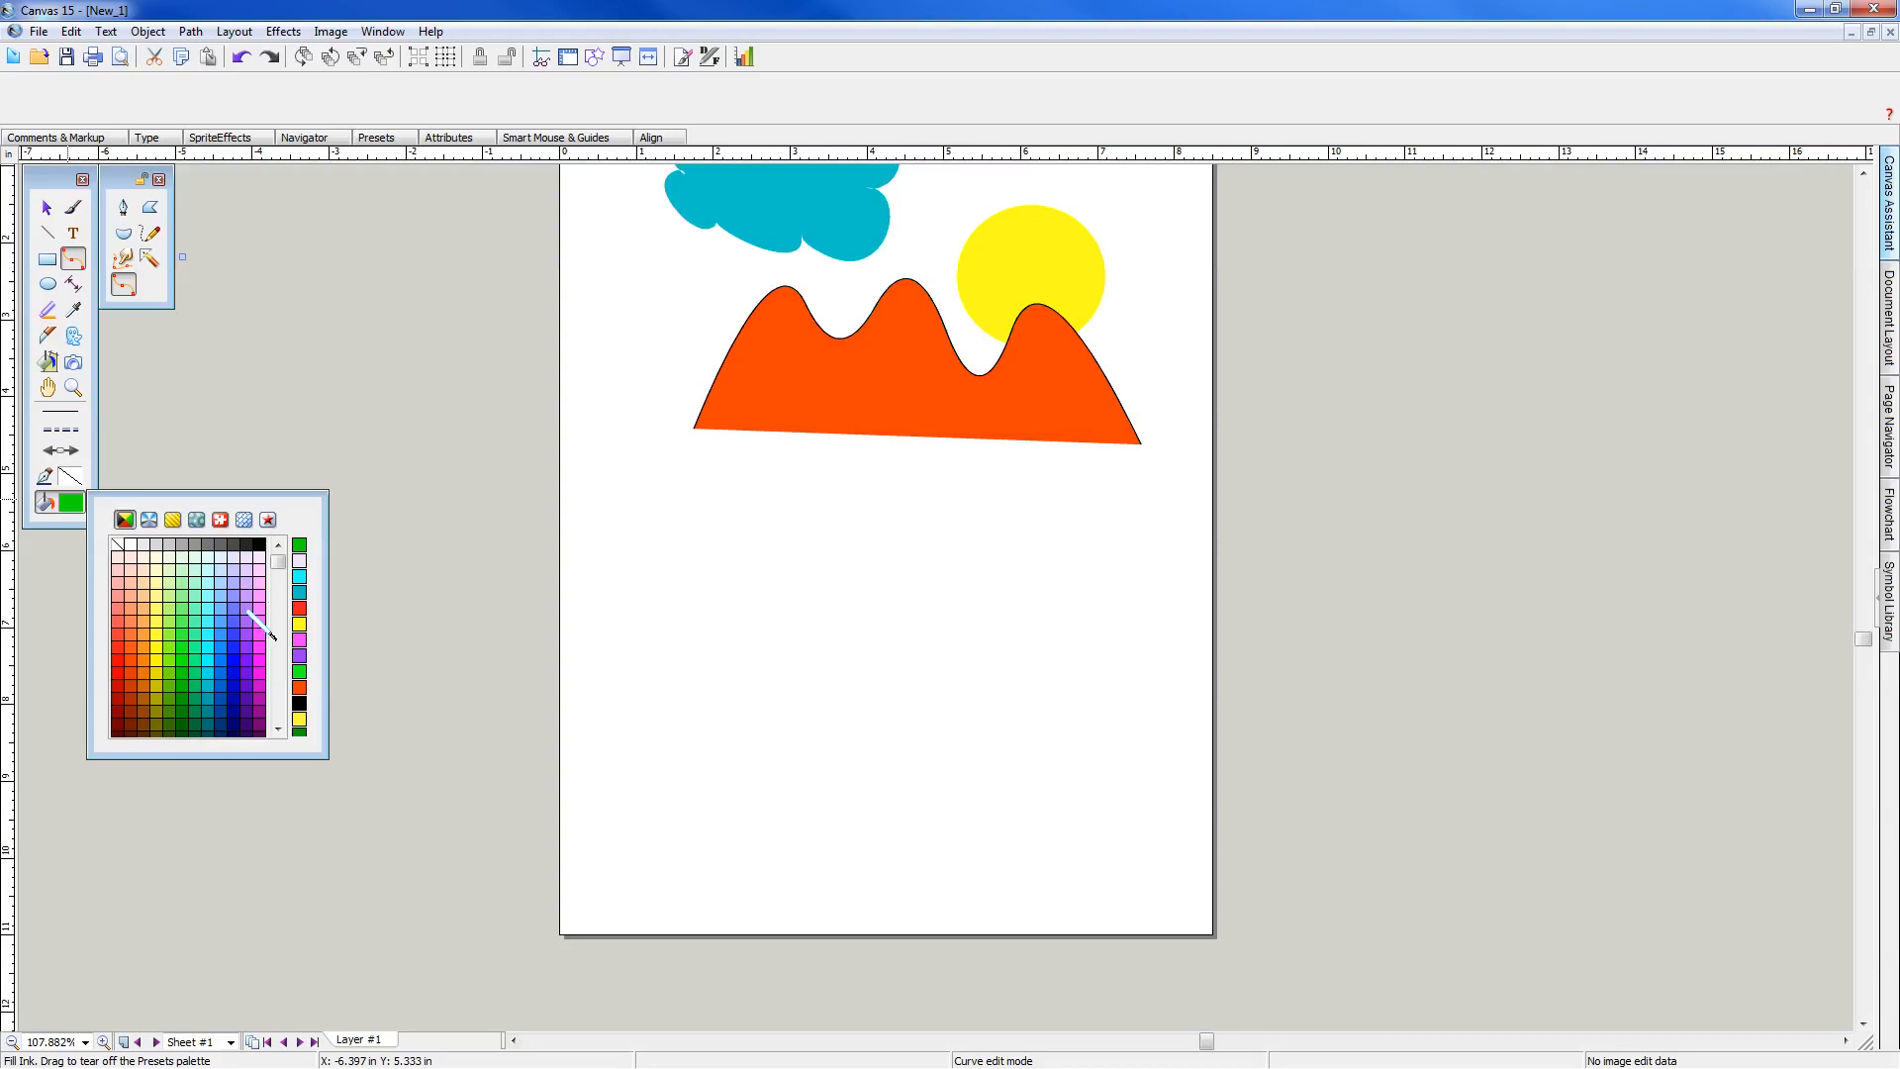
pyautogui.click(247, 610)
pyautogui.click(44, 502)
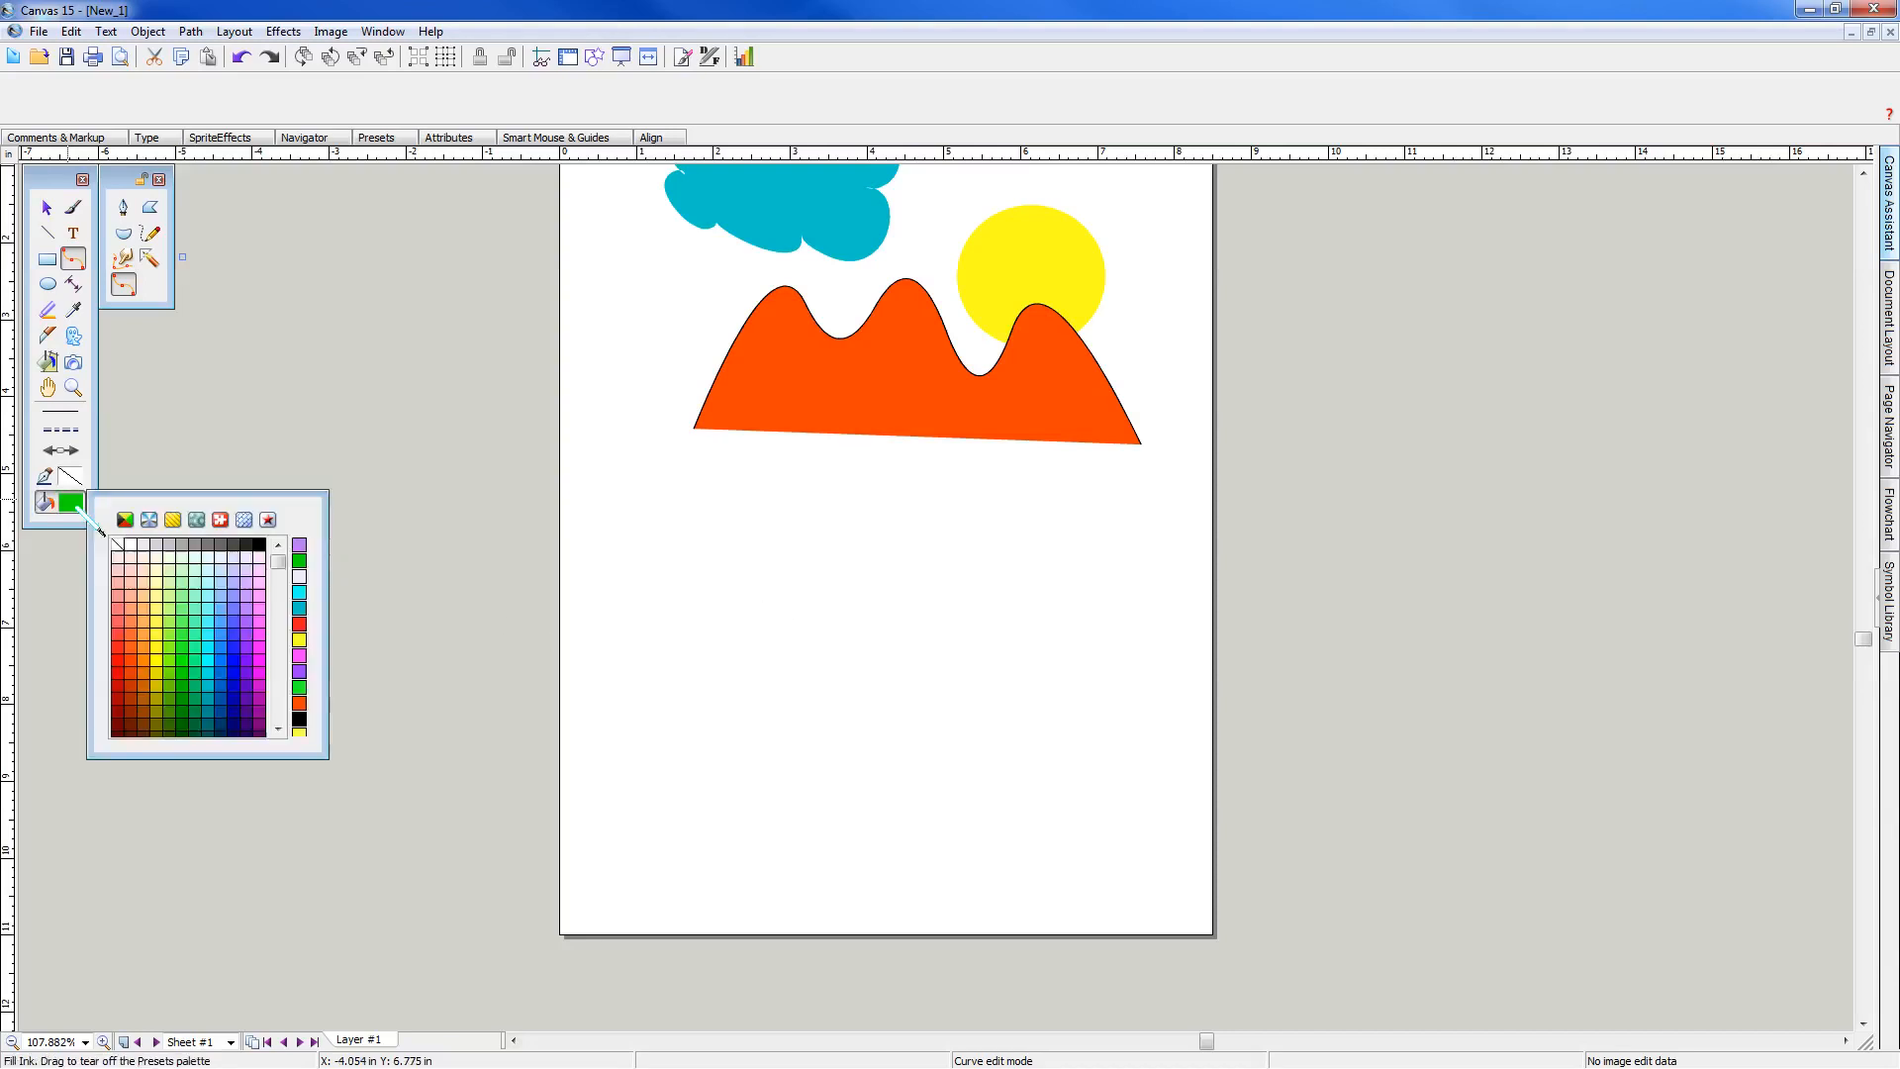
pyautogui.click(244, 584)
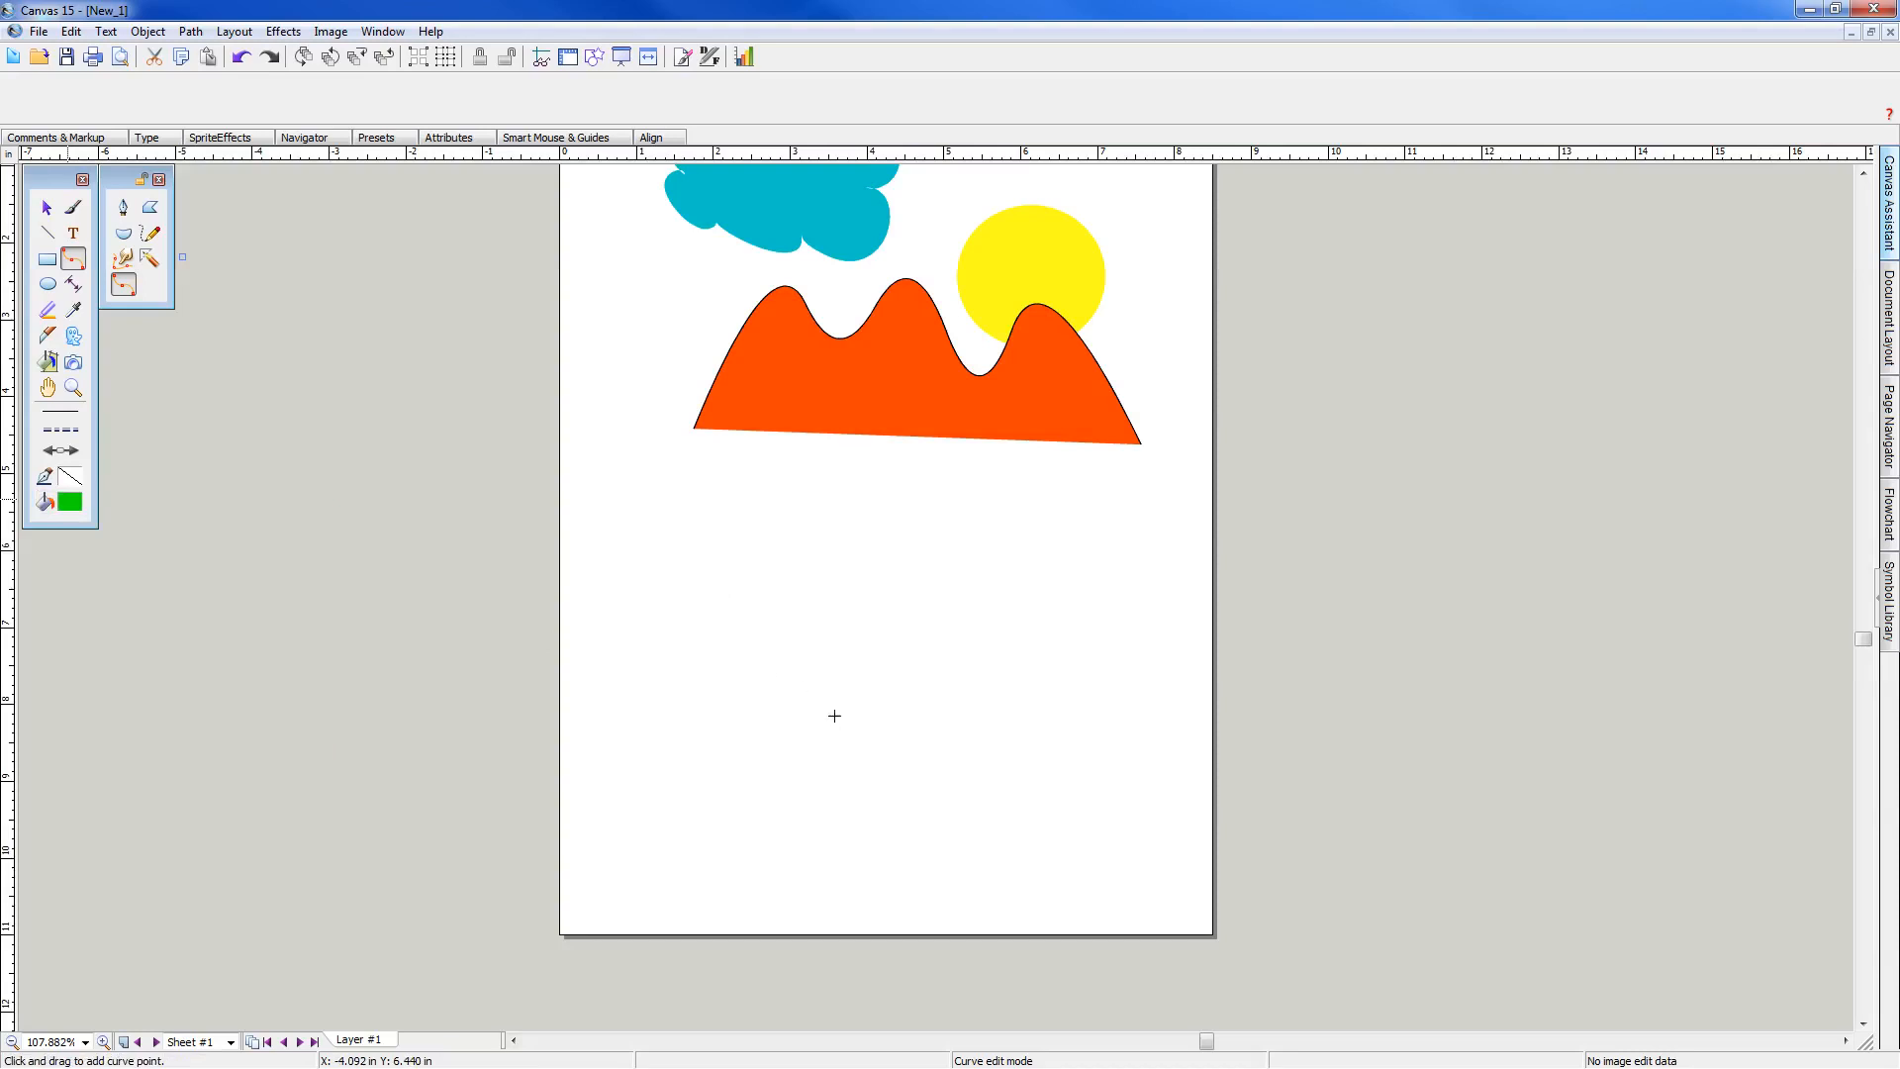
pyautogui.click(819, 681)
pyautogui.press('Return')
pyautogui.press('Delete')
# Draw a four-point petal about 1.7 by 1.8 in with the Auto Curve tool in the blank area below the mountains
pyautogui.click(124, 285)
pyautogui.click(829, 691)
pyautogui.click(751, 575)
pyautogui.doubleClick(847, 566)
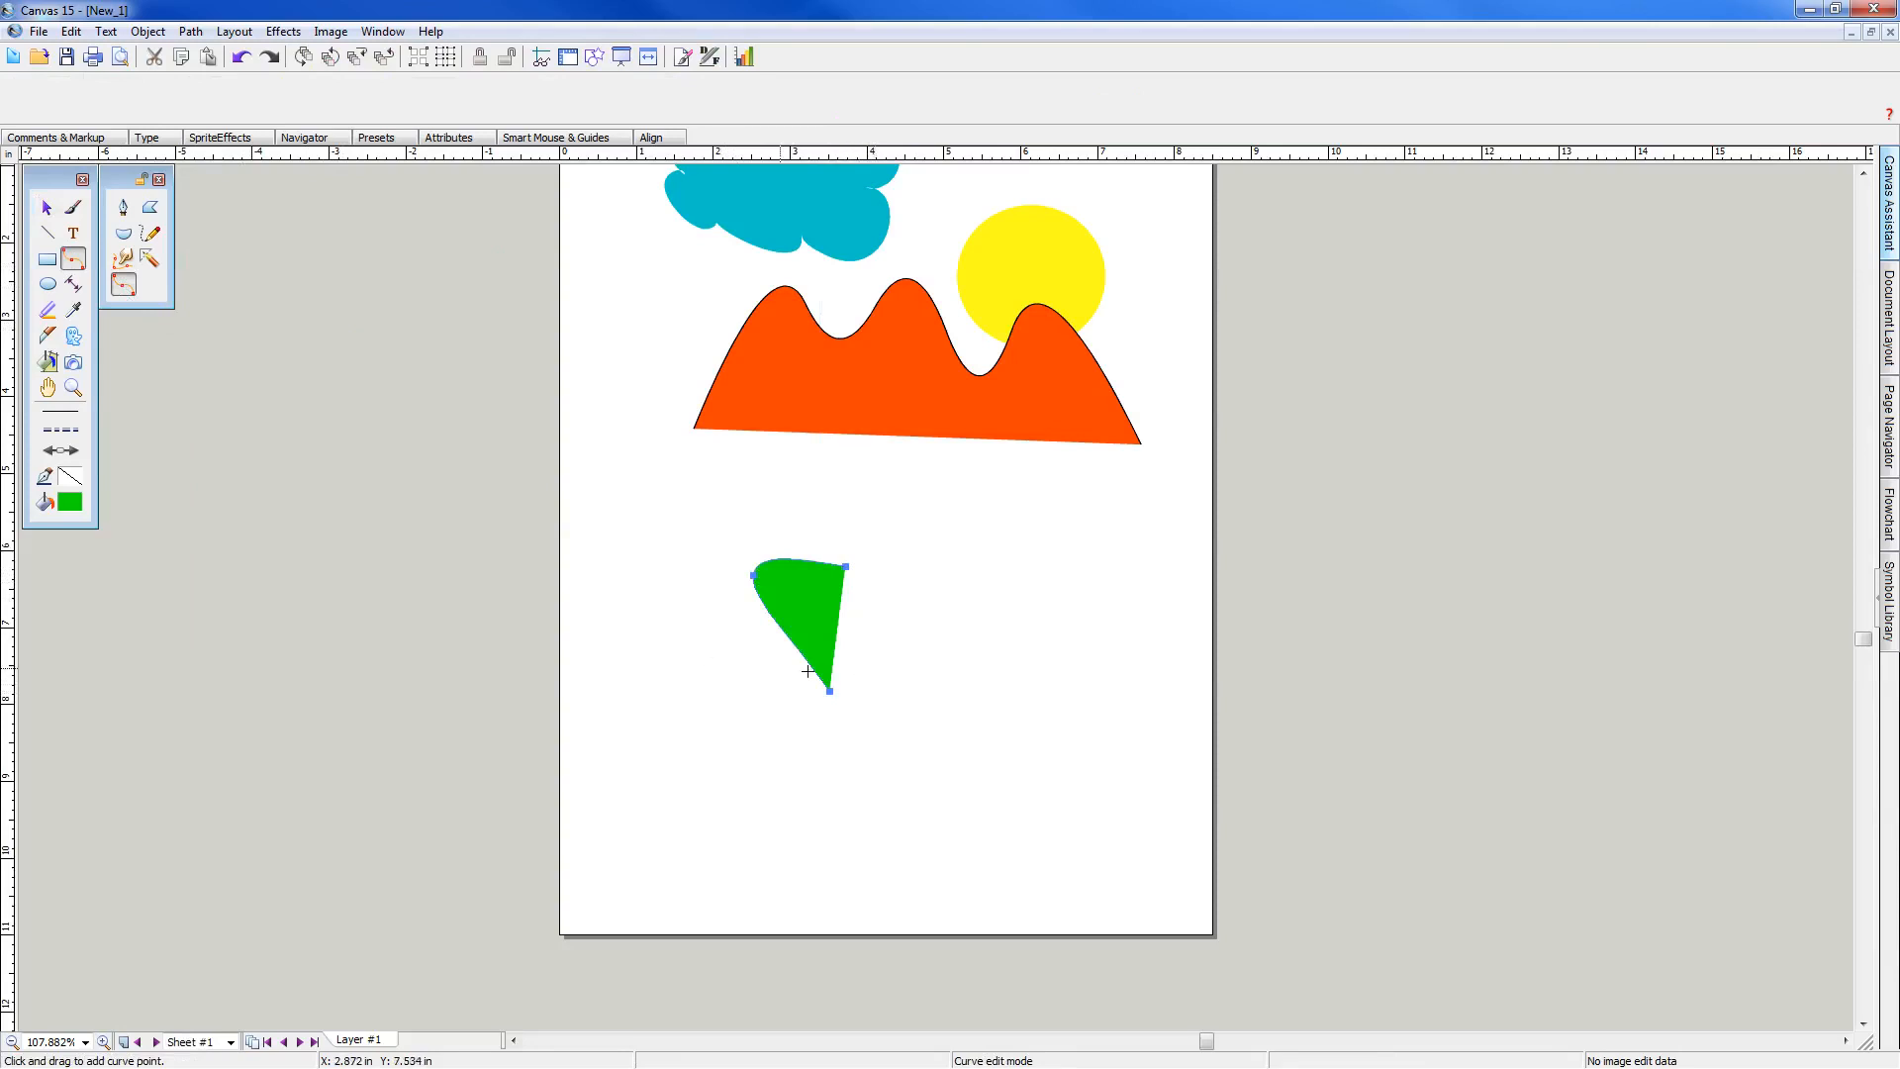
pyautogui.click(886, 687)
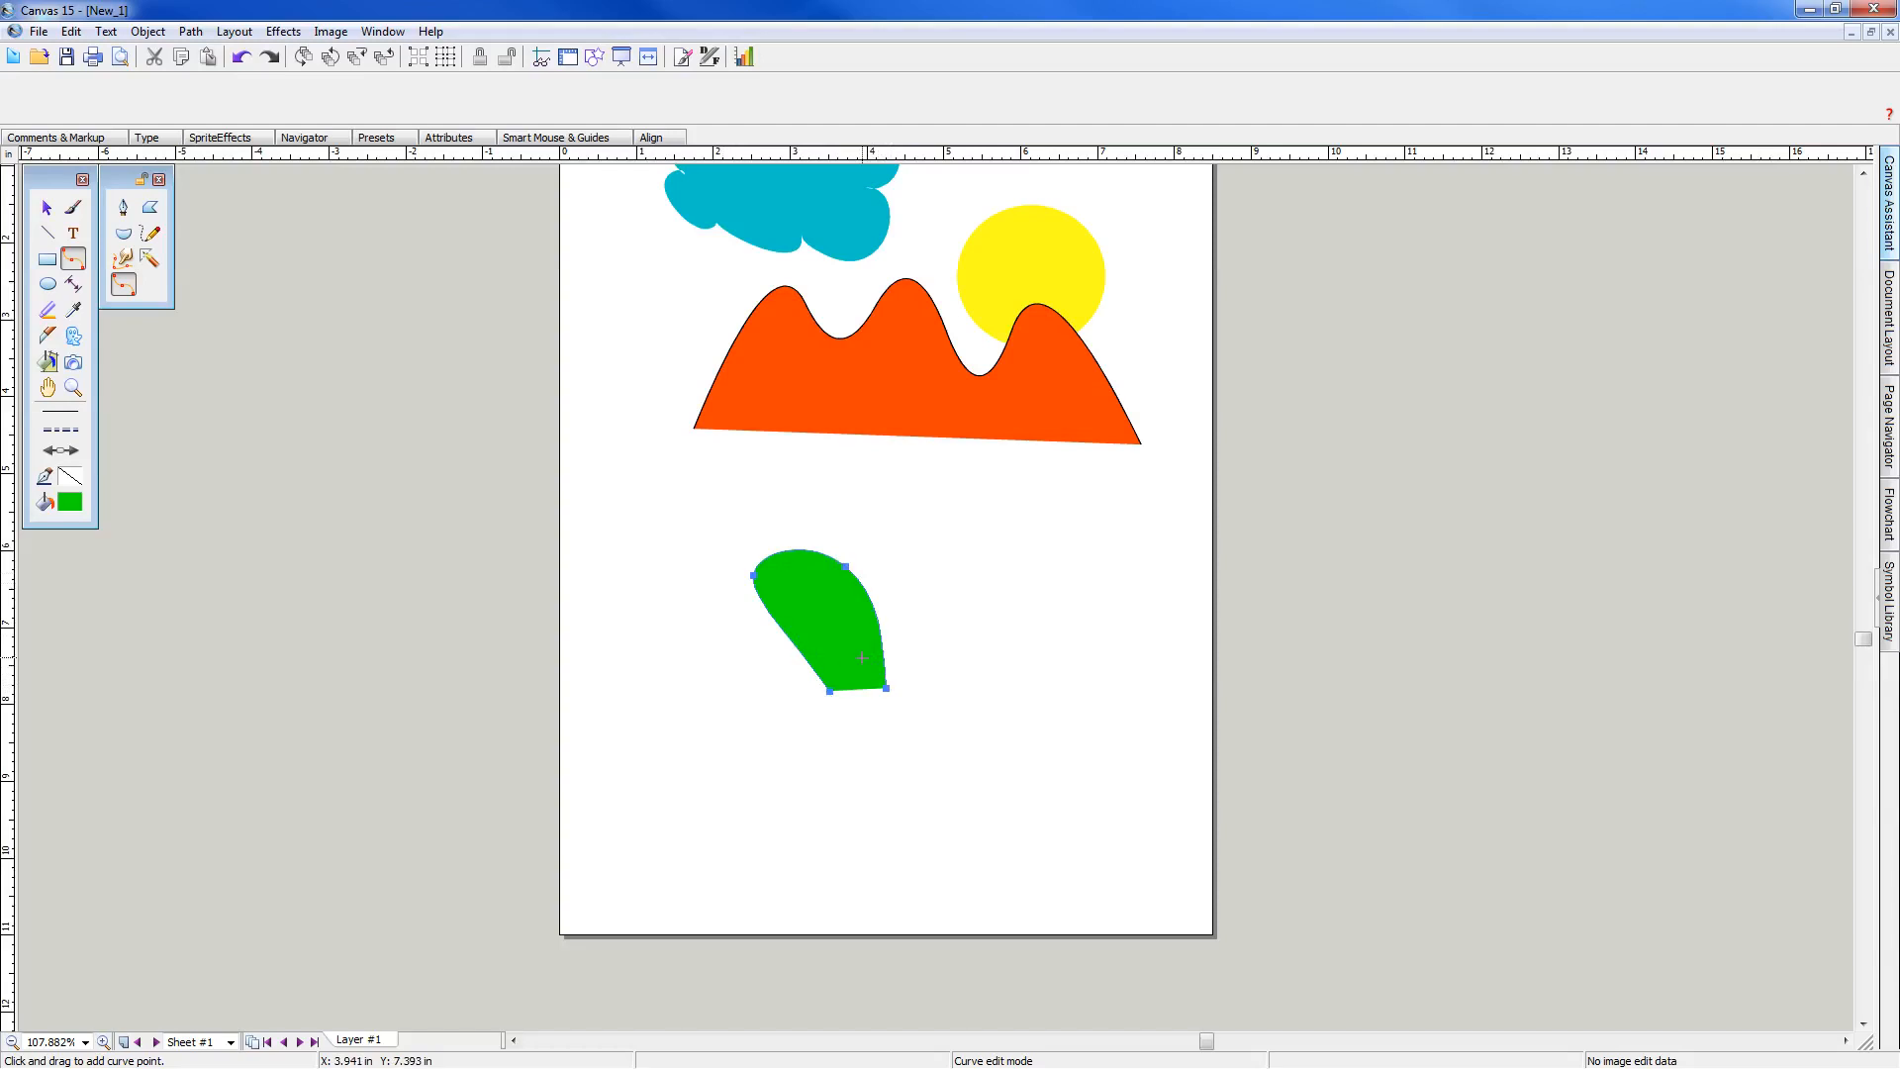
pyautogui.press('Escape')
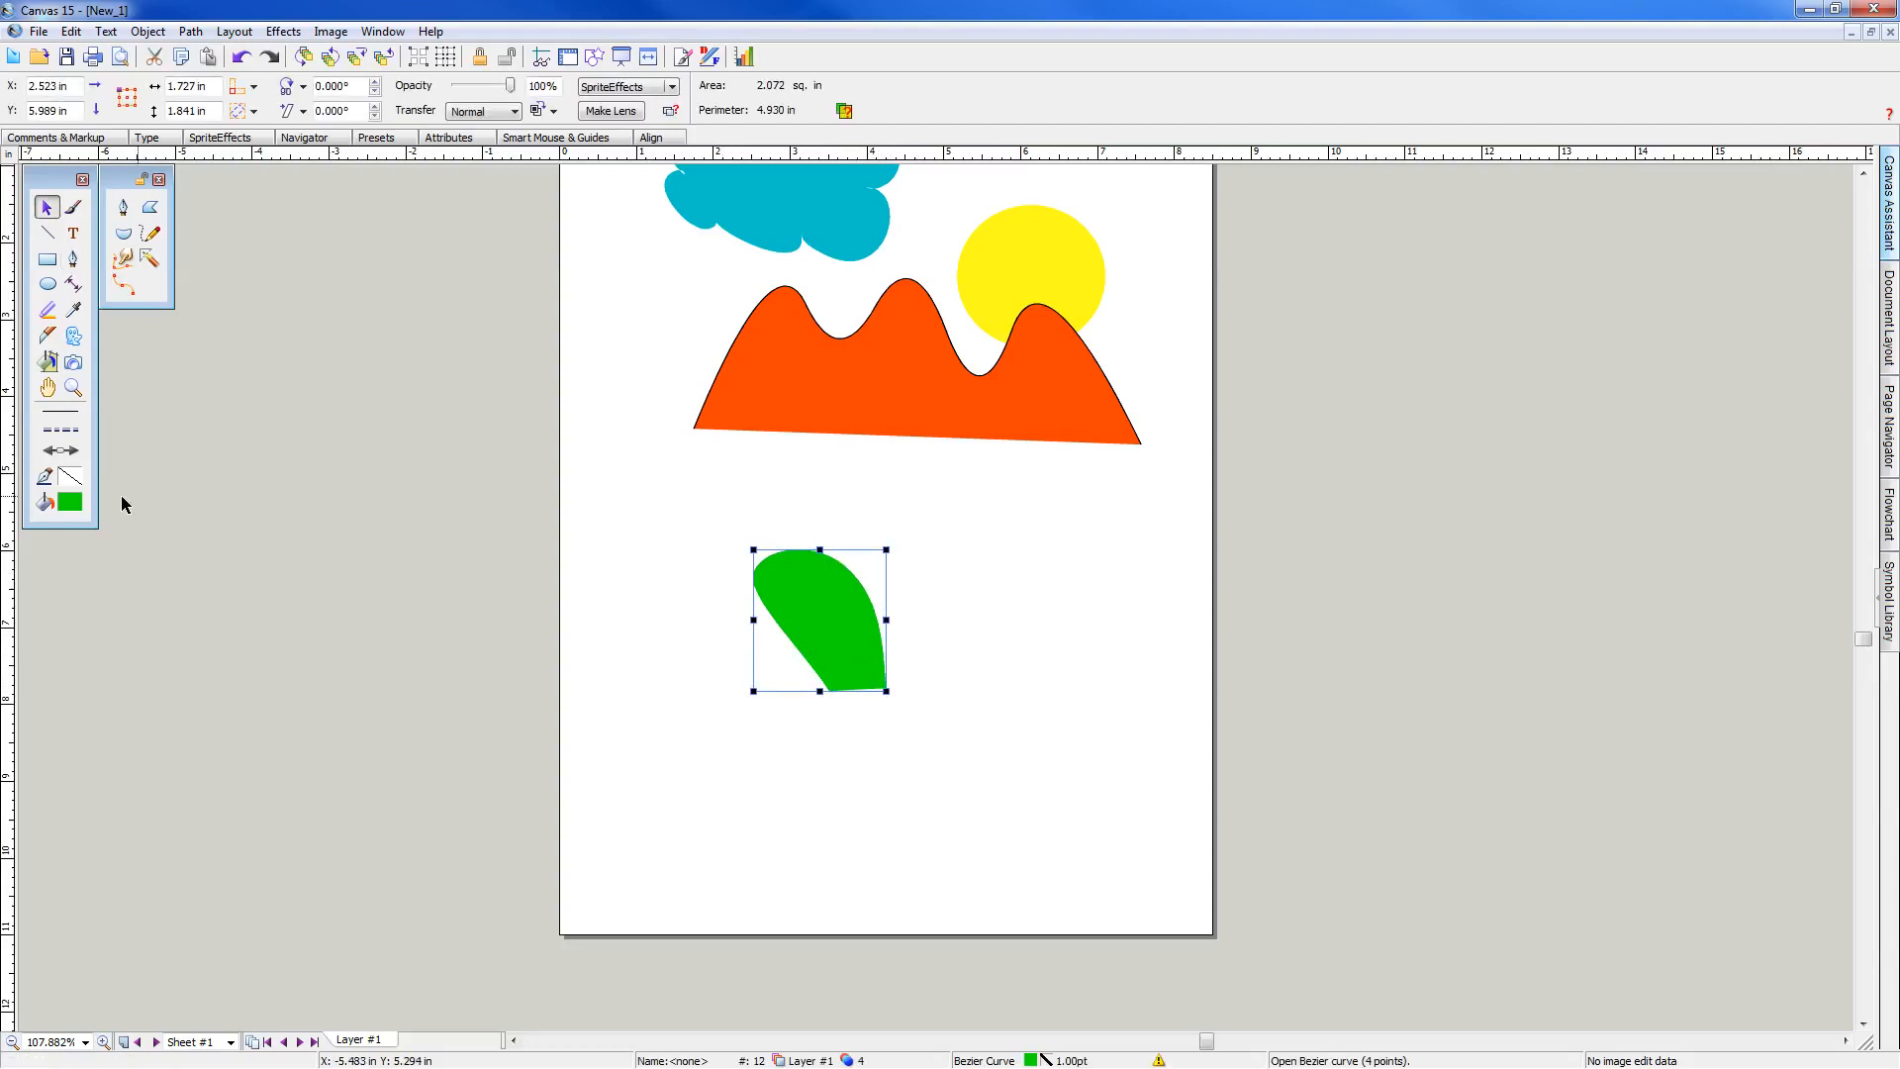
# Change the green petal's fill to light purple and deselect it
pyautogui.click(71, 503)
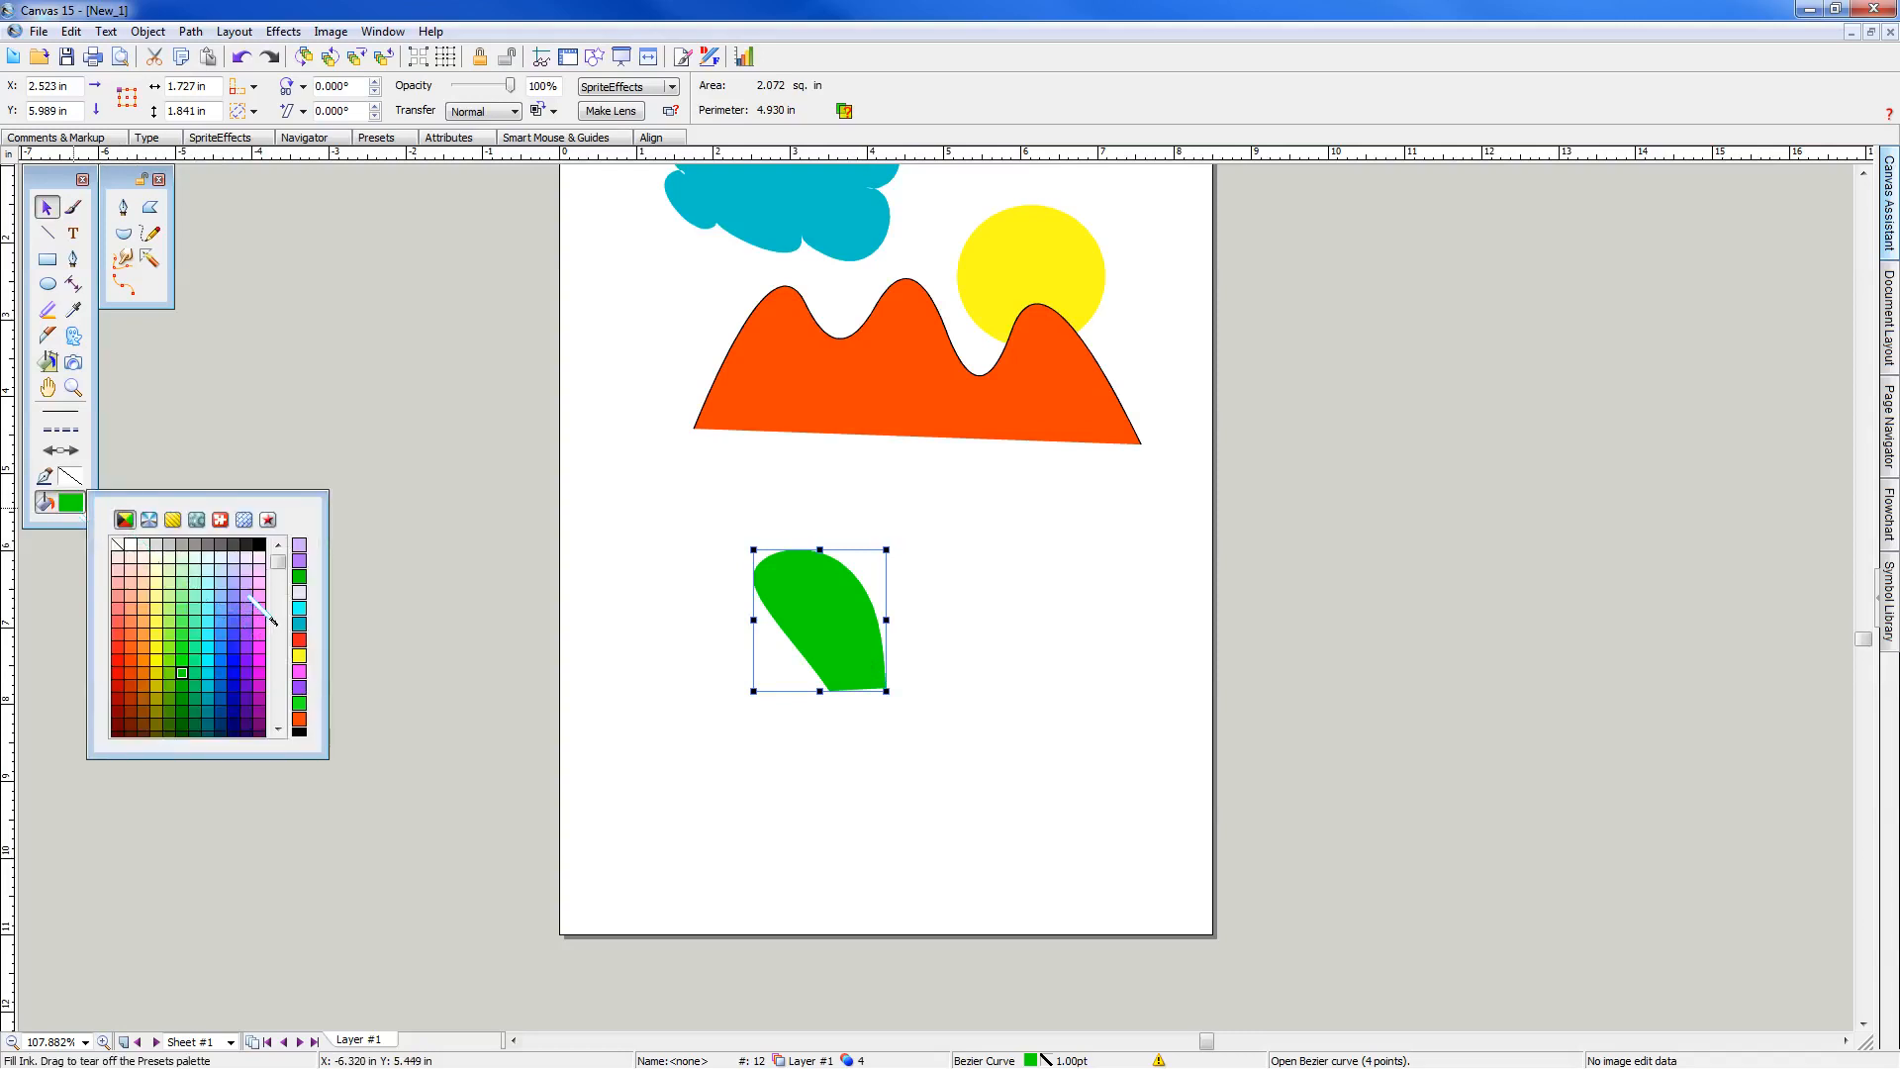
pyautogui.click(255, 627)
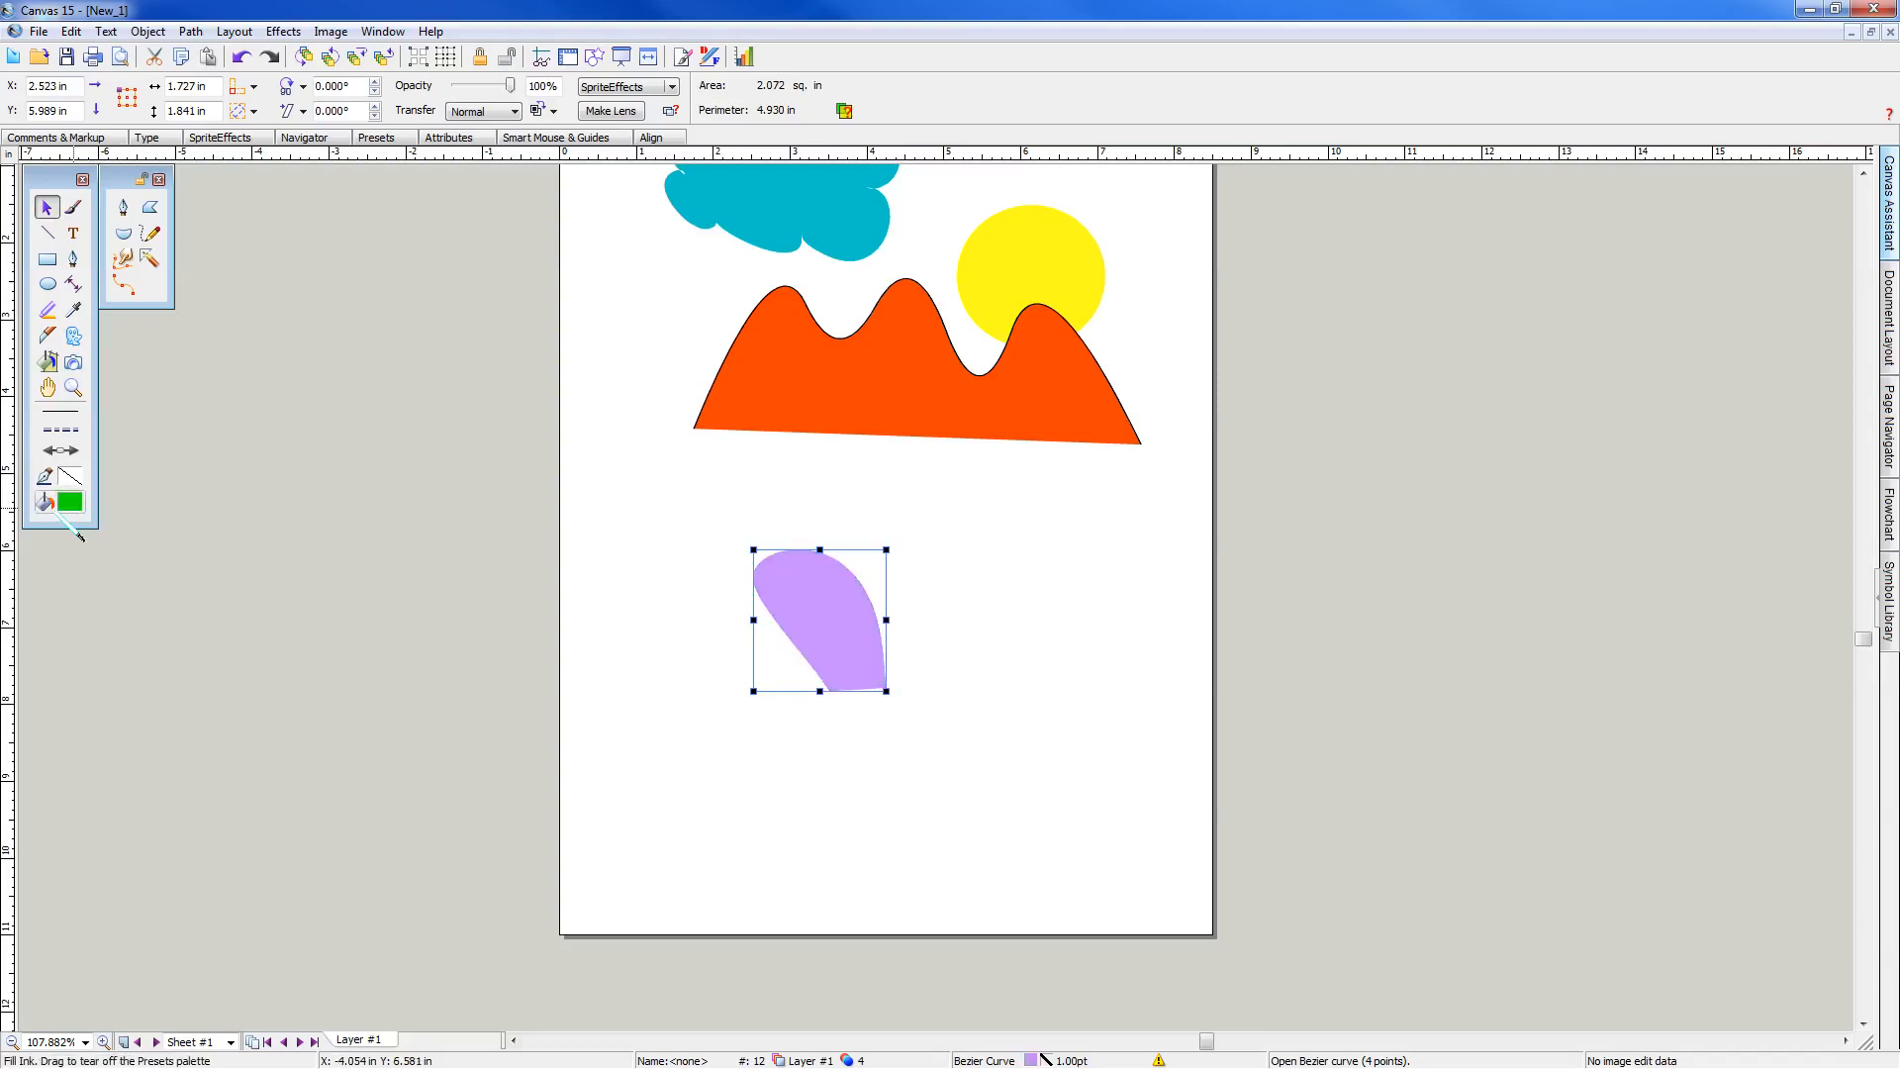
pyautogui.click(485, 548)
# Set the fill to a paler purple and draw an upper-right Auto Curve petal about 1.9 by 1.9 in from the first petal's lower-right corner
pyautogui.click(72, 503)
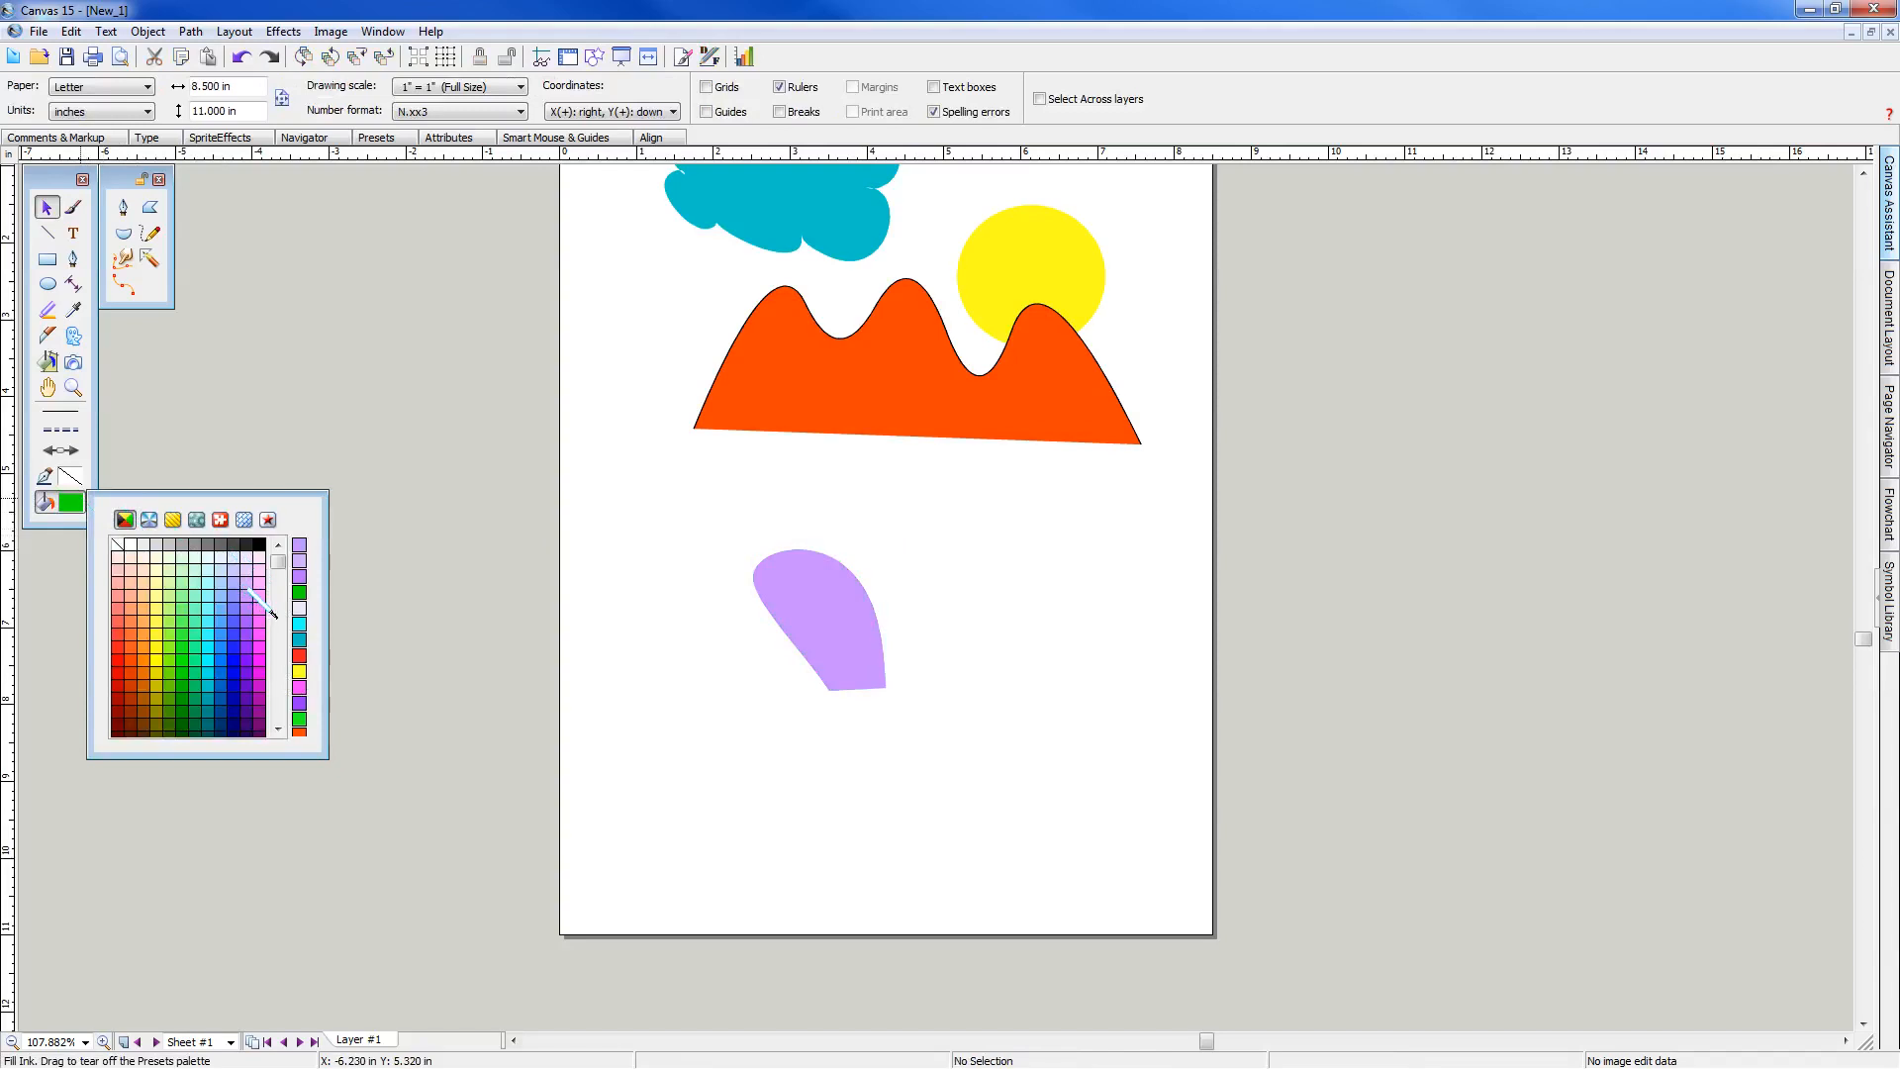
pyautogui.click(247, 588)
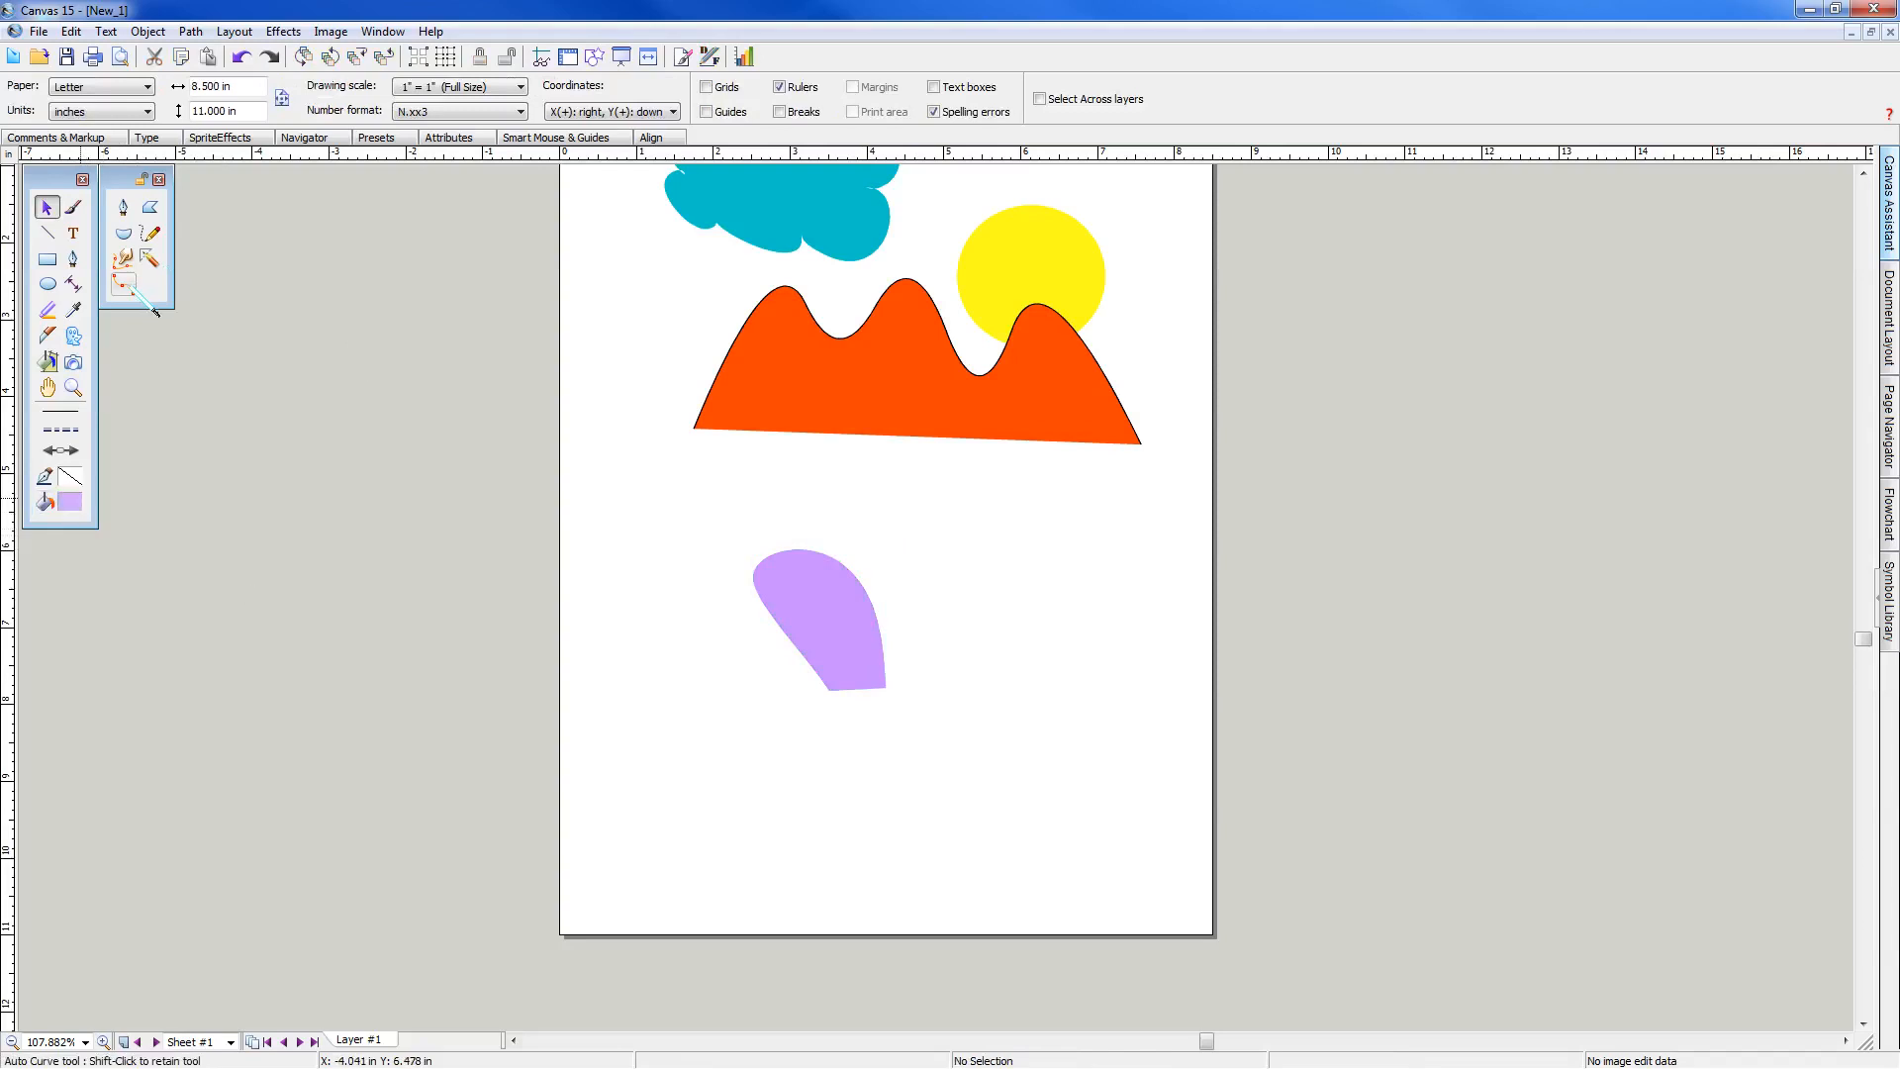
pyautogui.click(123, 285)
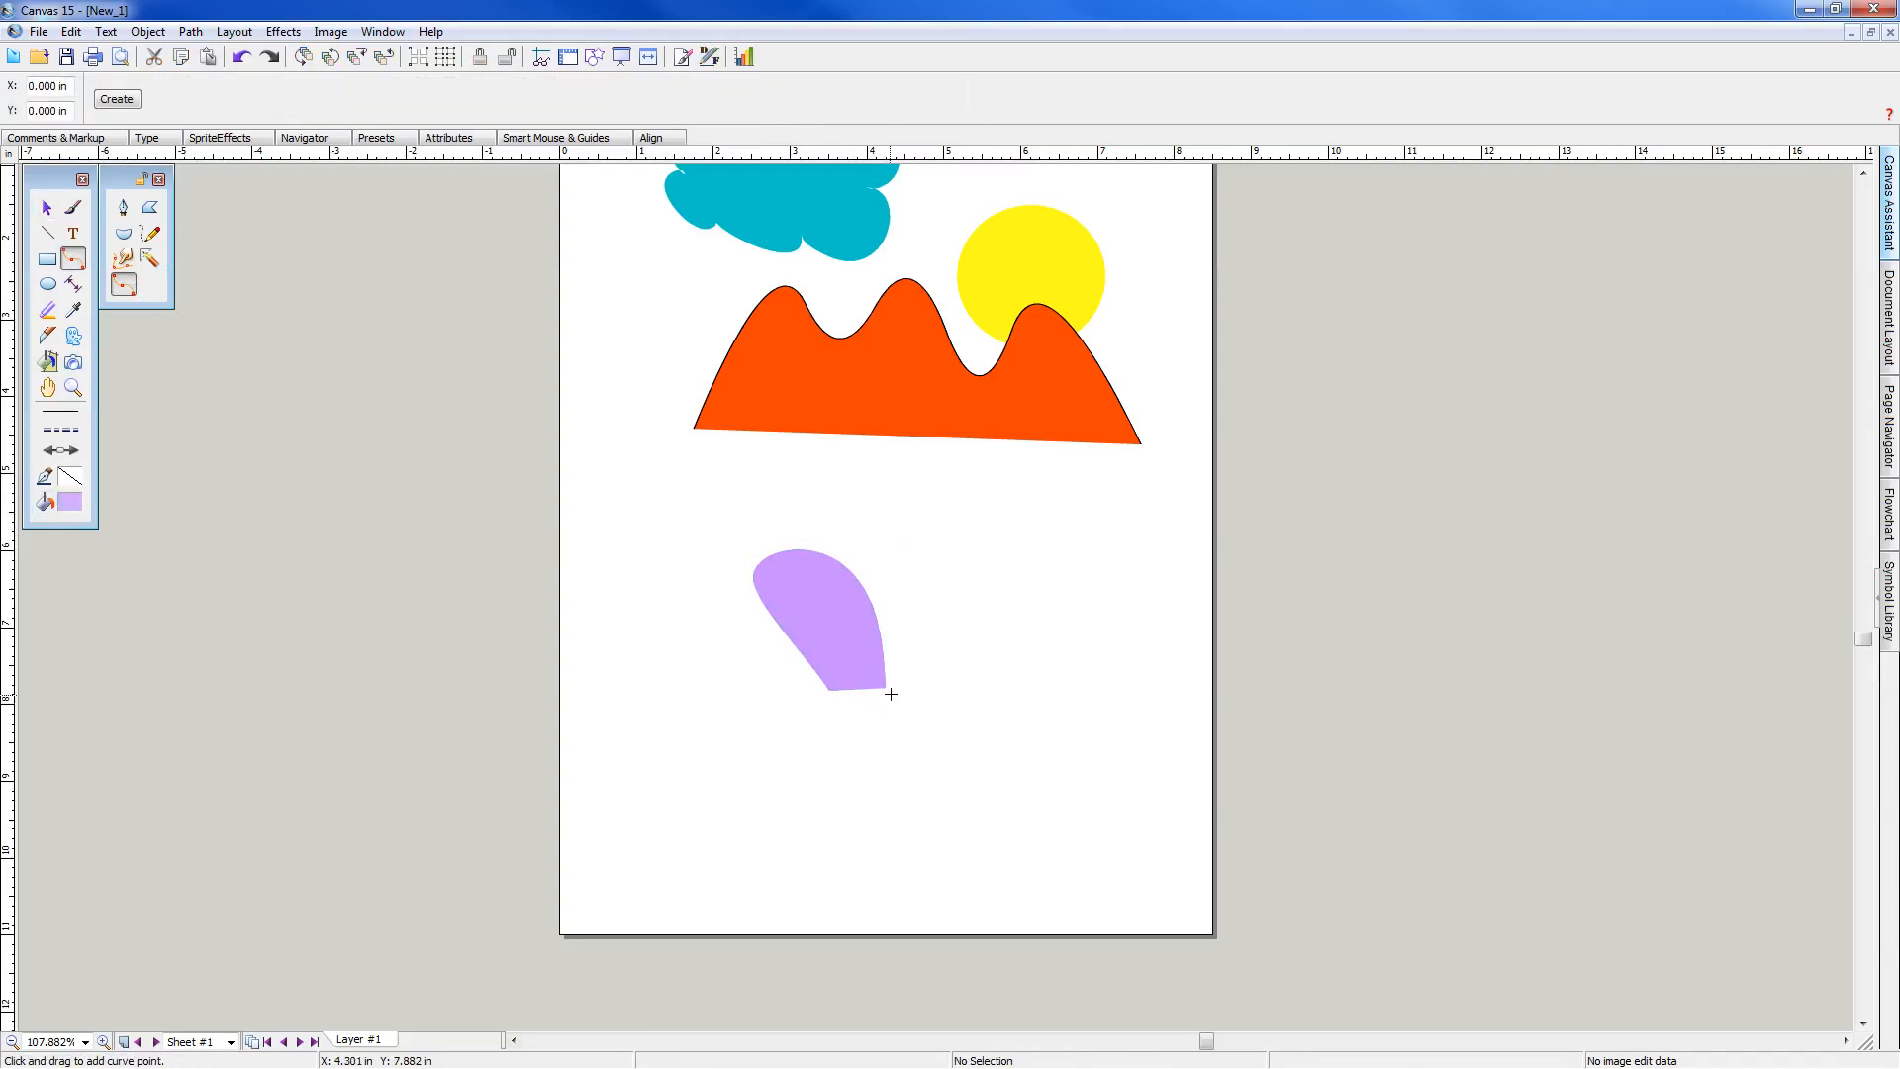
pyautogui.moveTo(885, 686); pyautogui.dragTo(976, 575)
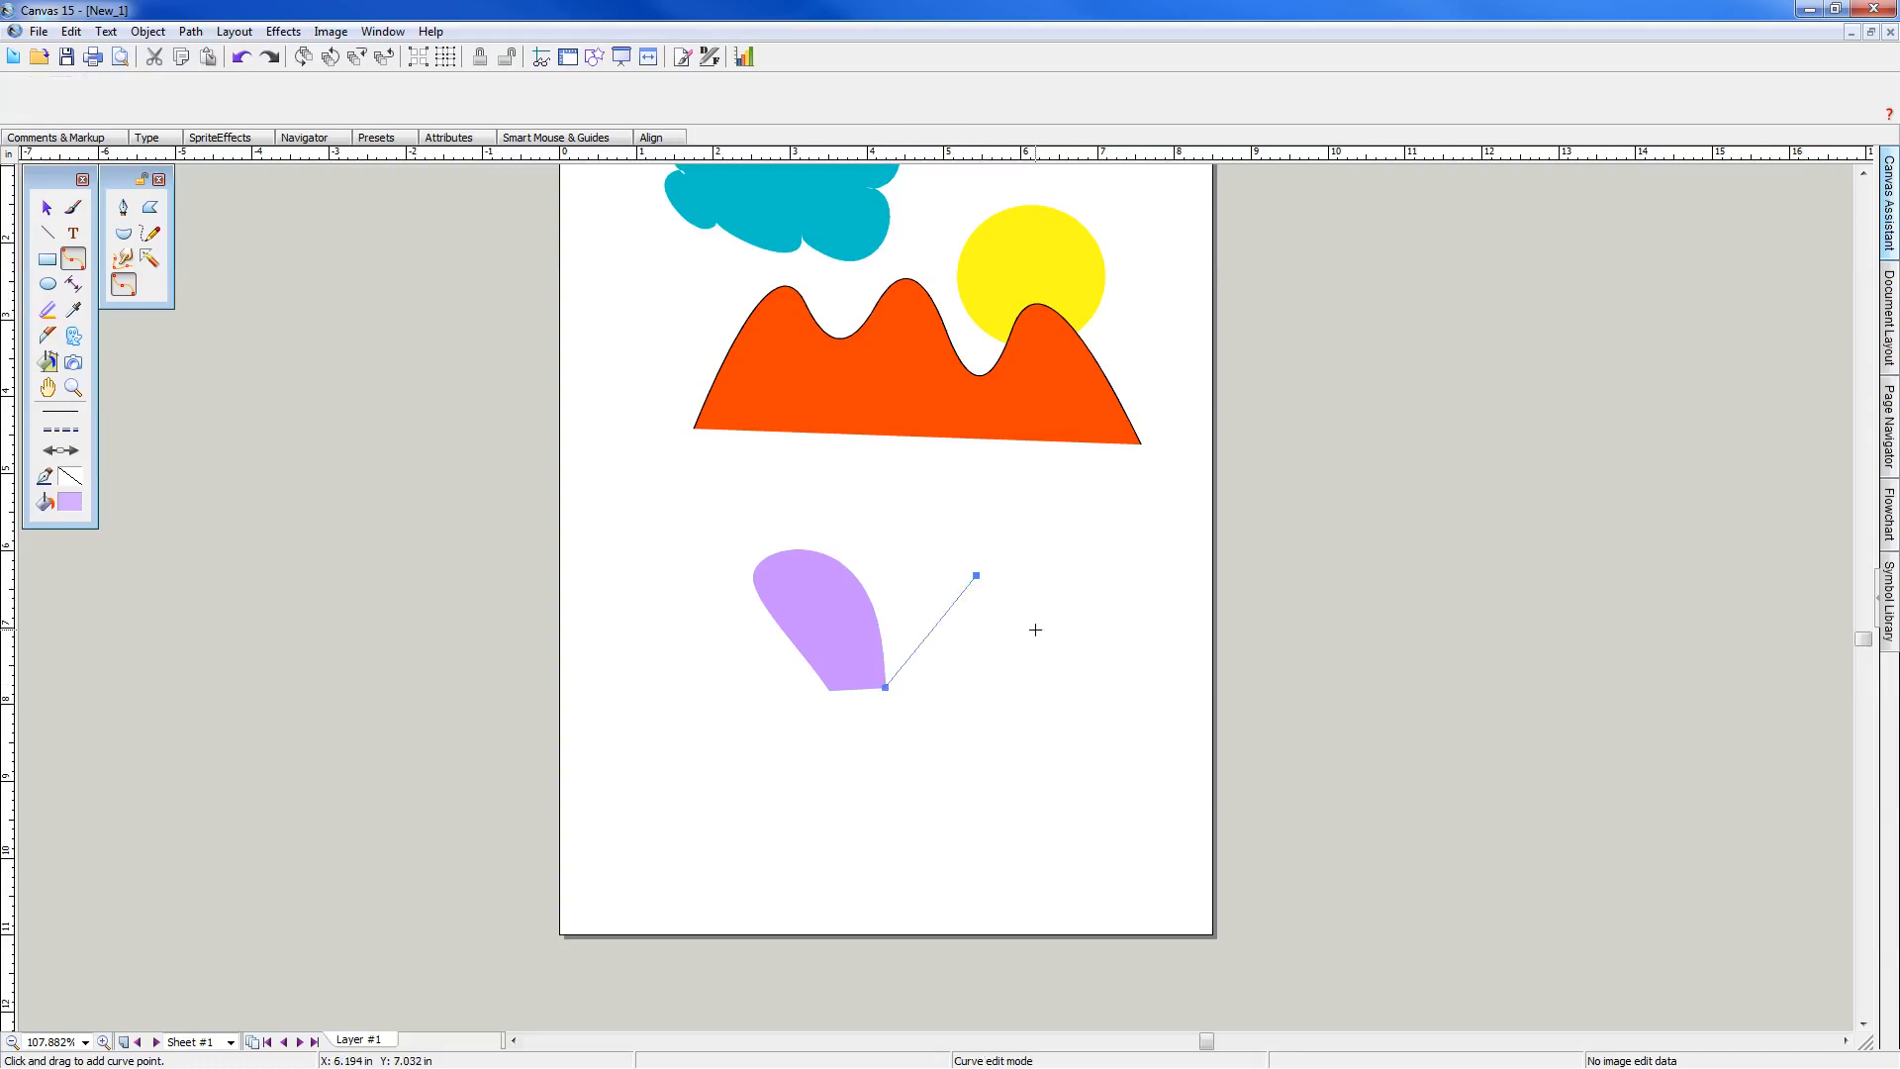
pyautogui.click(1025, 633)
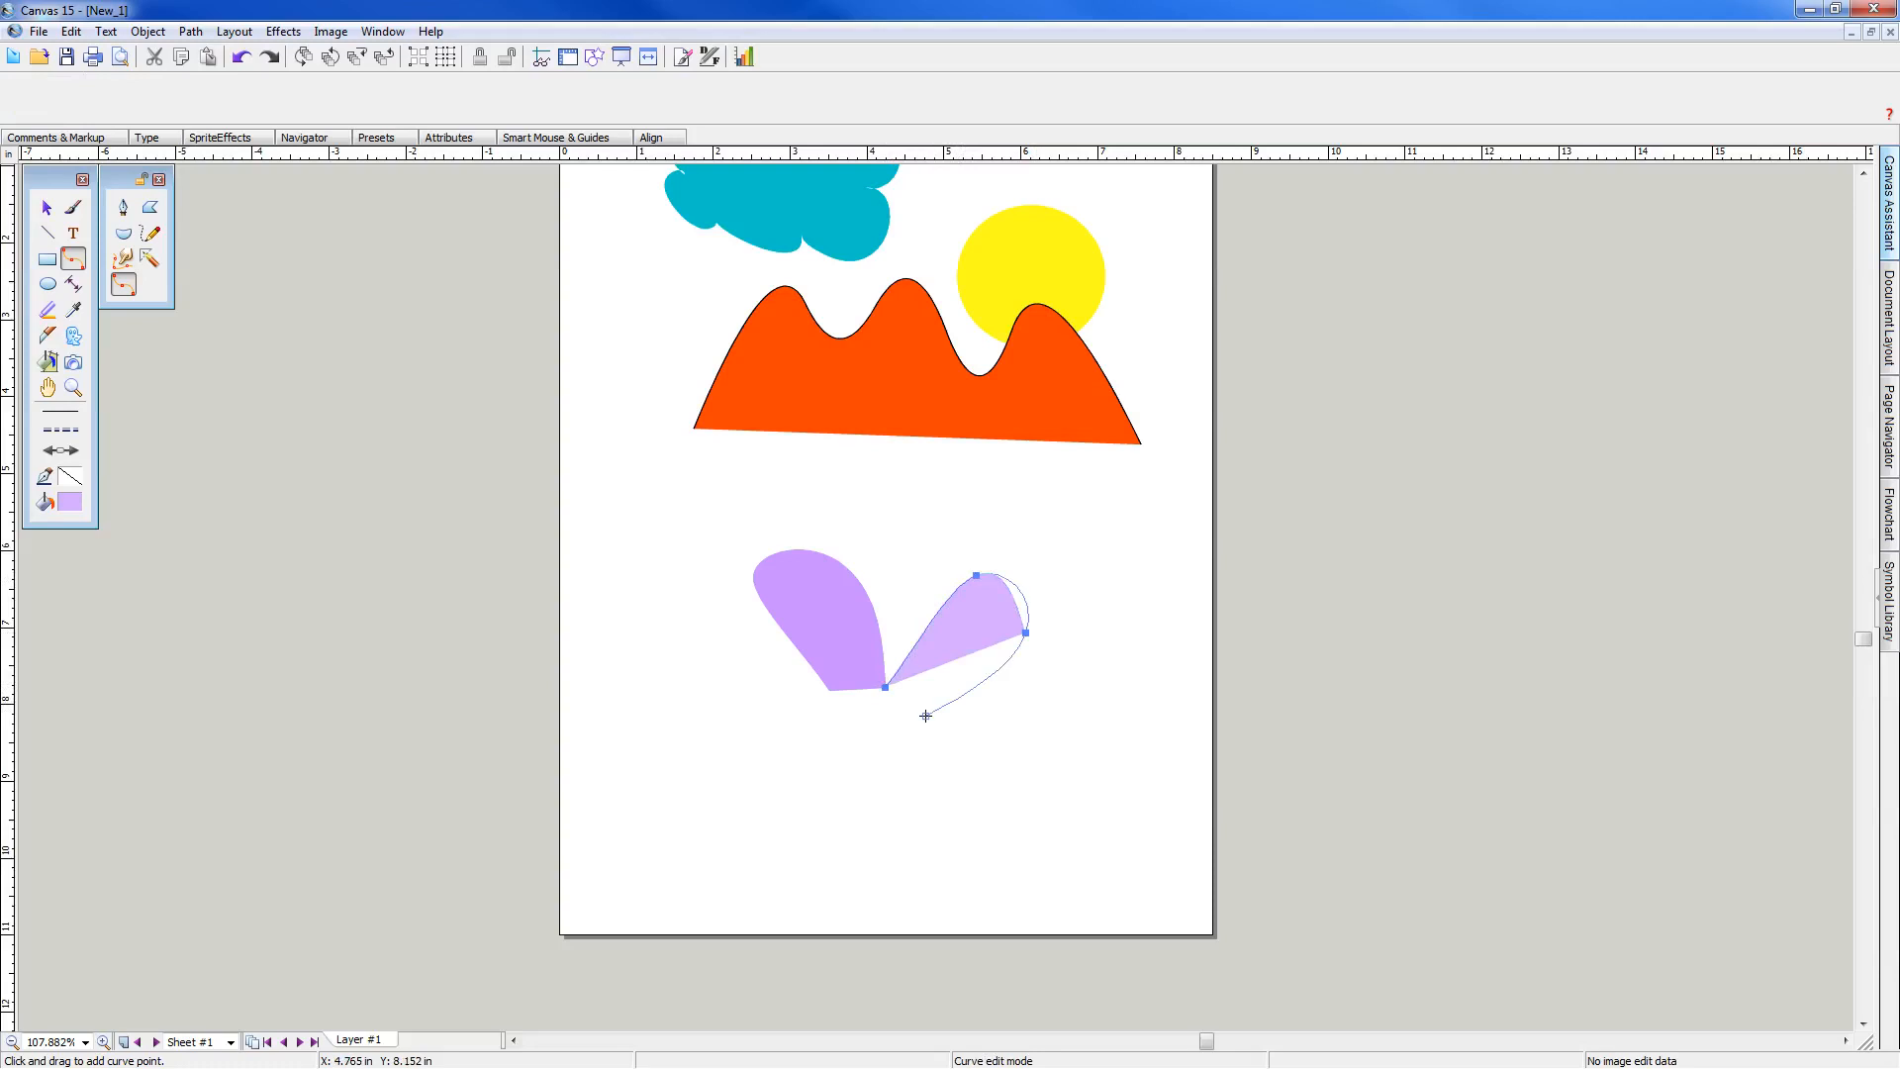
pyautogui.click(926, 715)
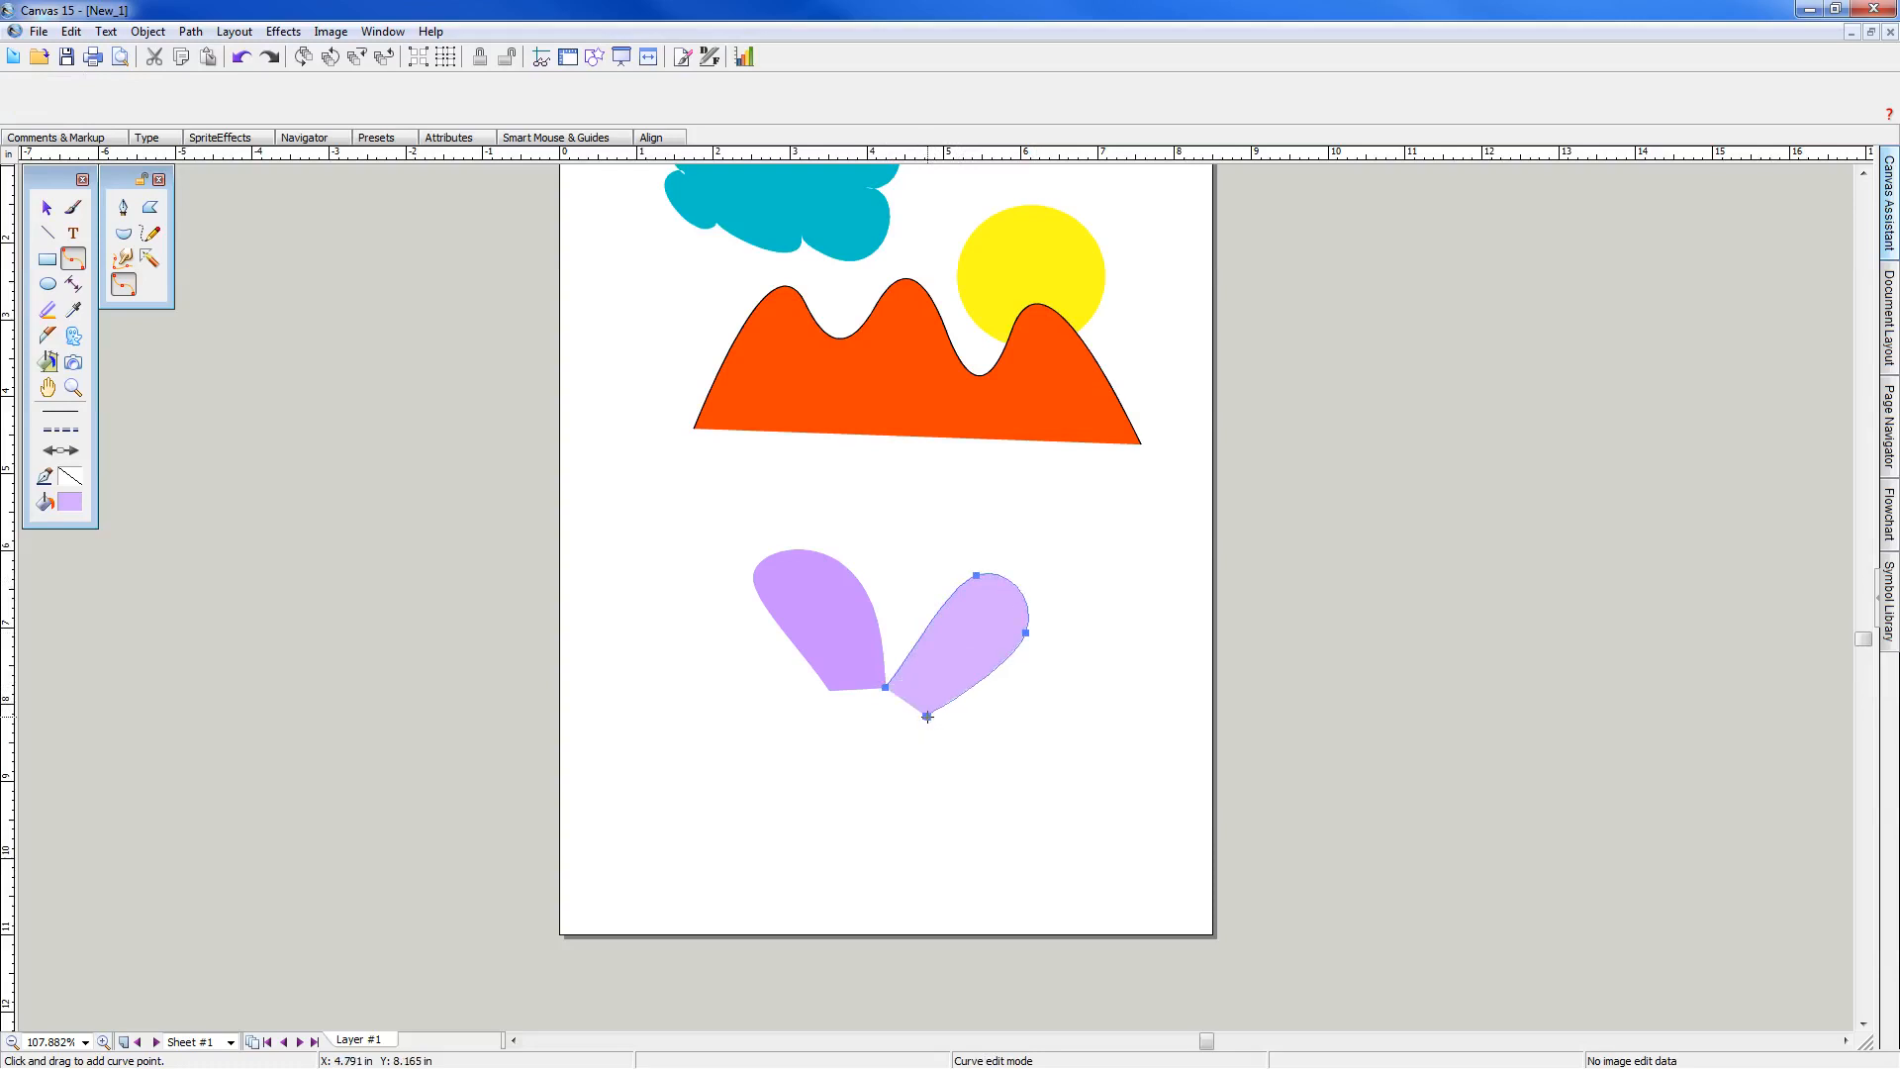
pyautogui.press('Escape')
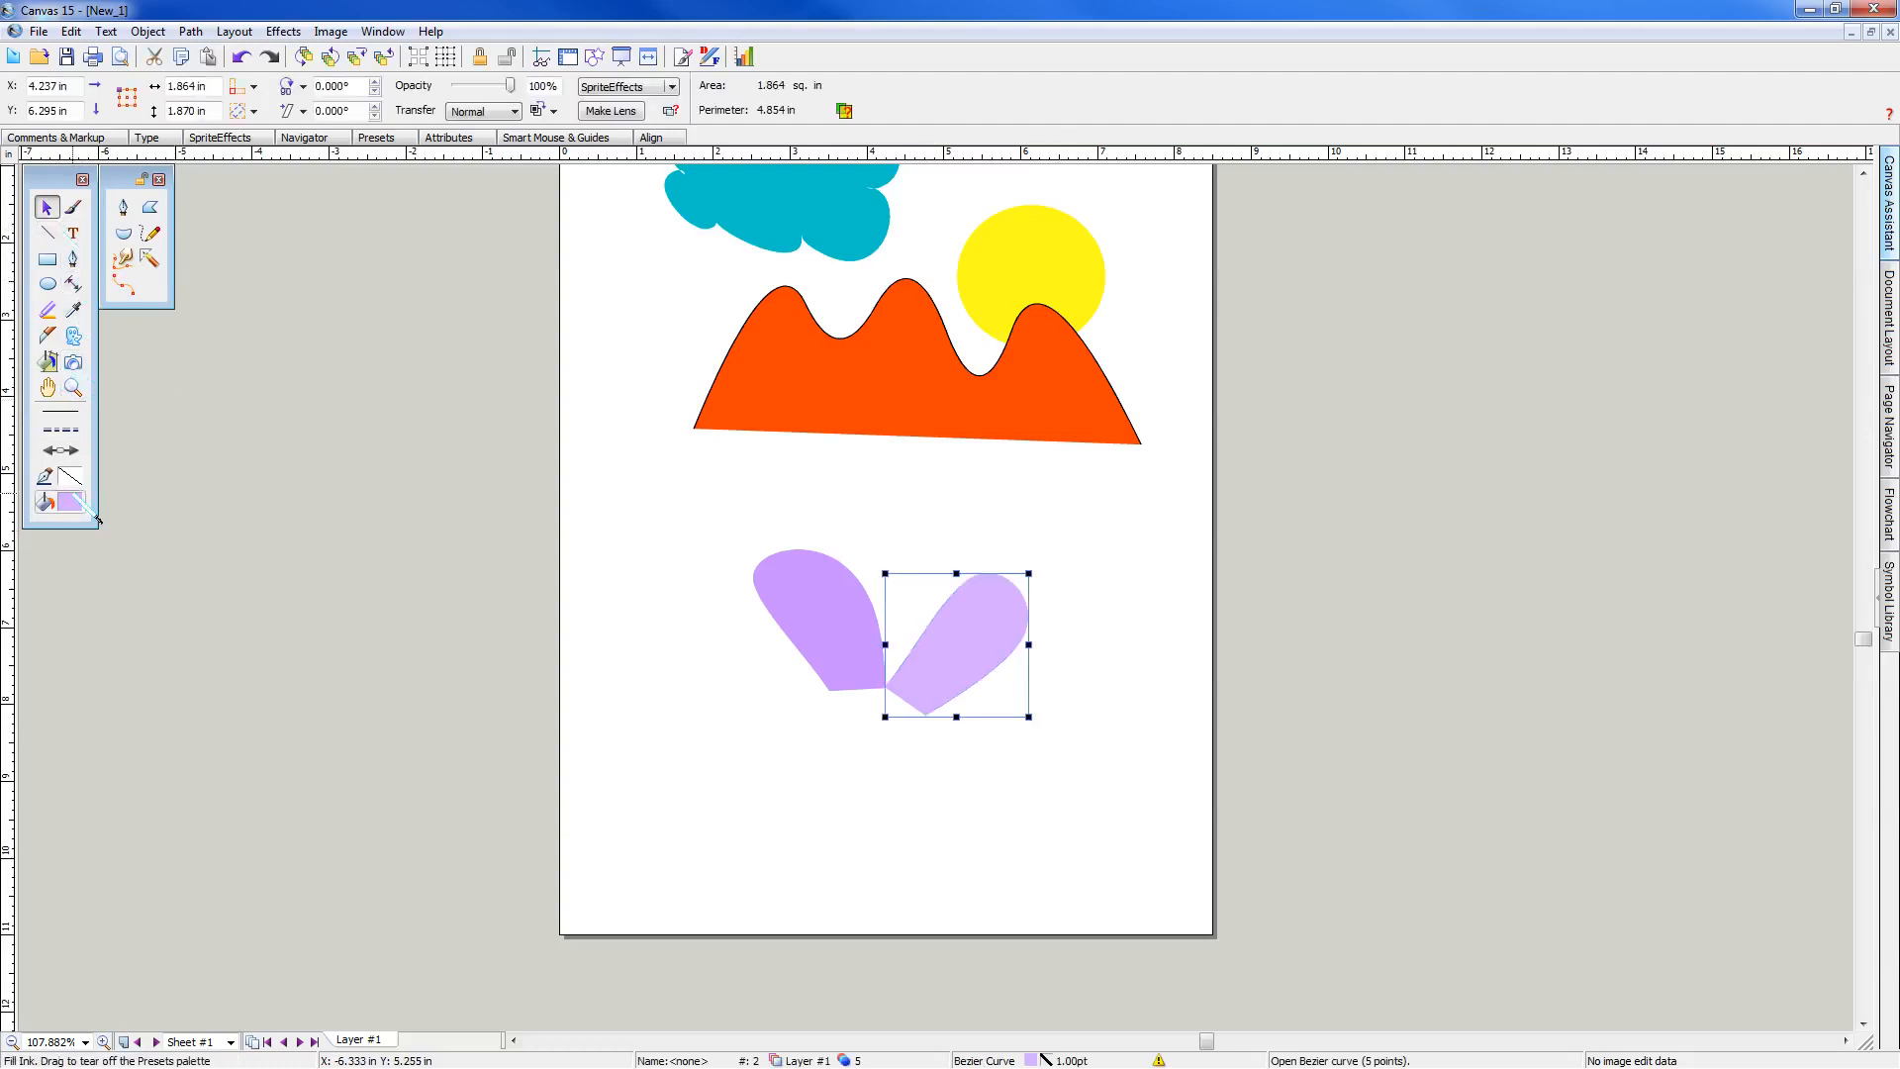
# Draw a third Auto Curve petal about 1.8 by 1.0 in, extending right from the second petal's lower corner
pyautogui.click(123, 284)
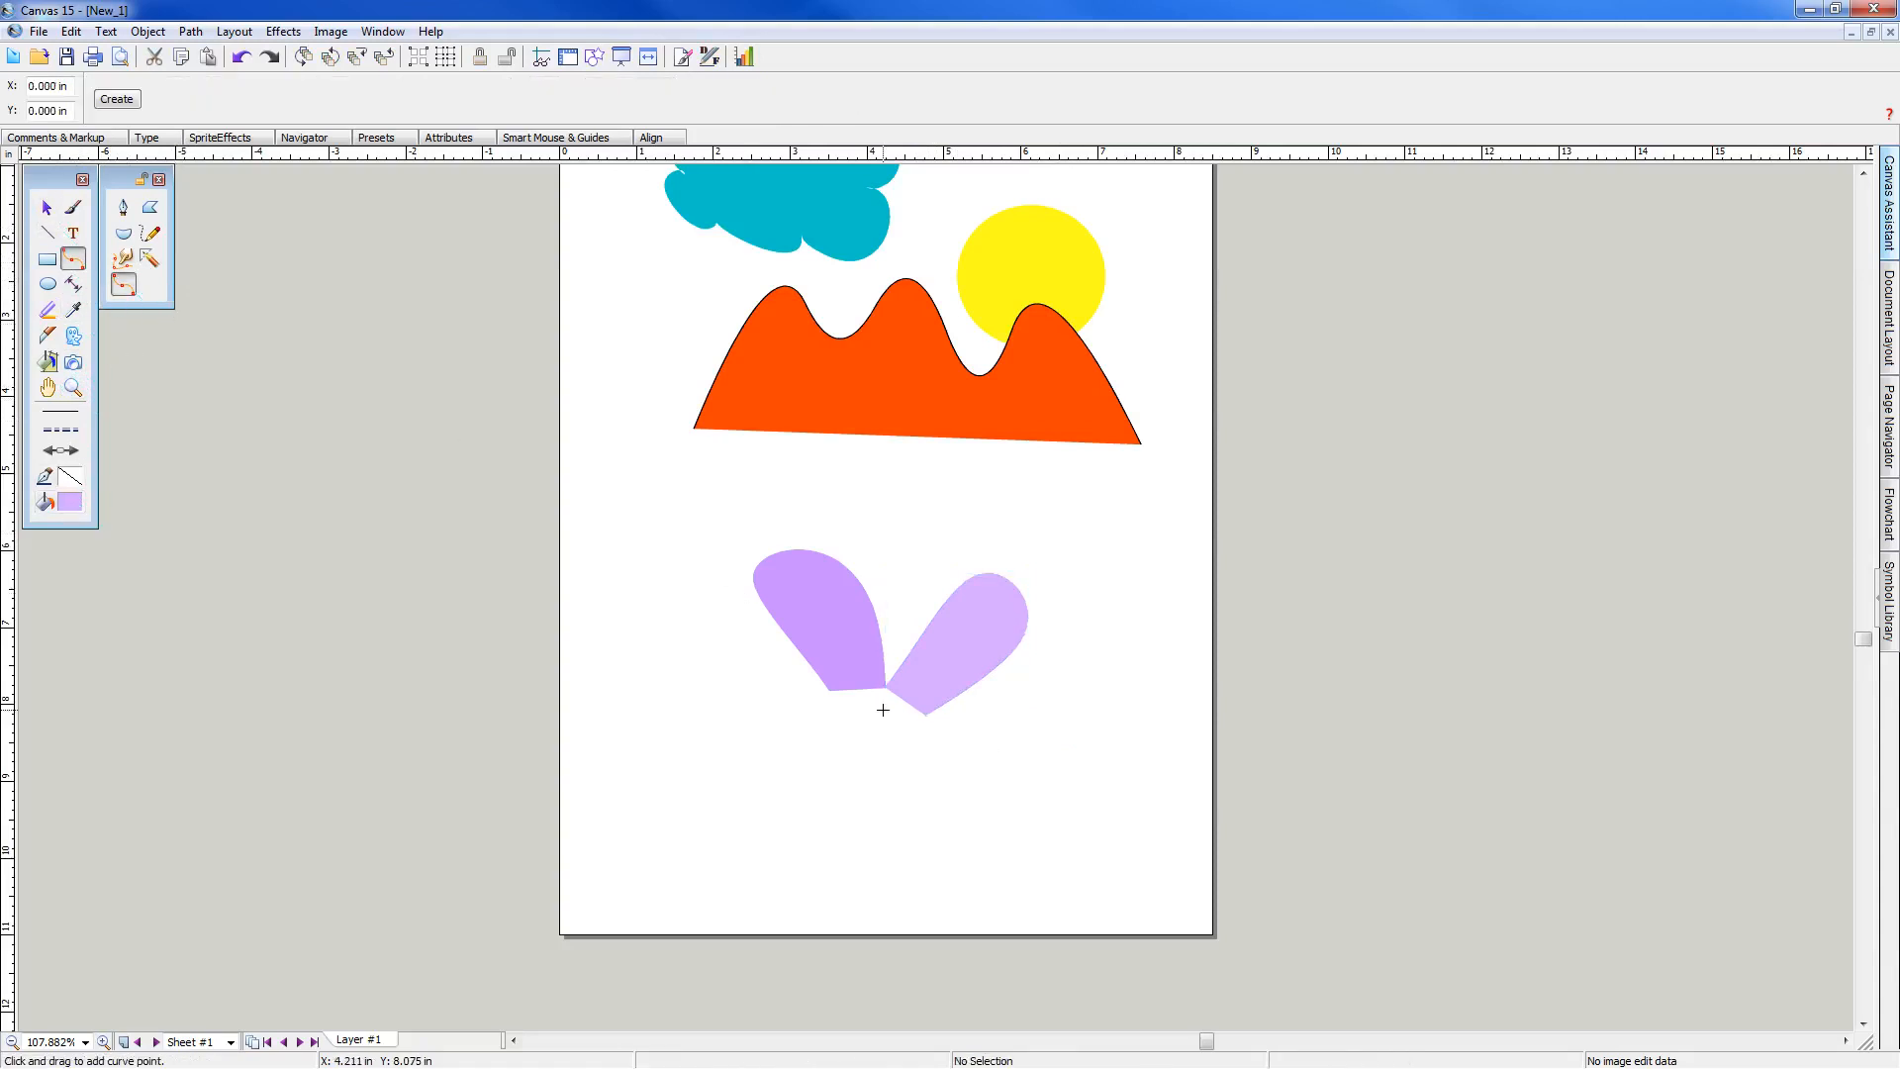
pyautogui.click(927, 716)
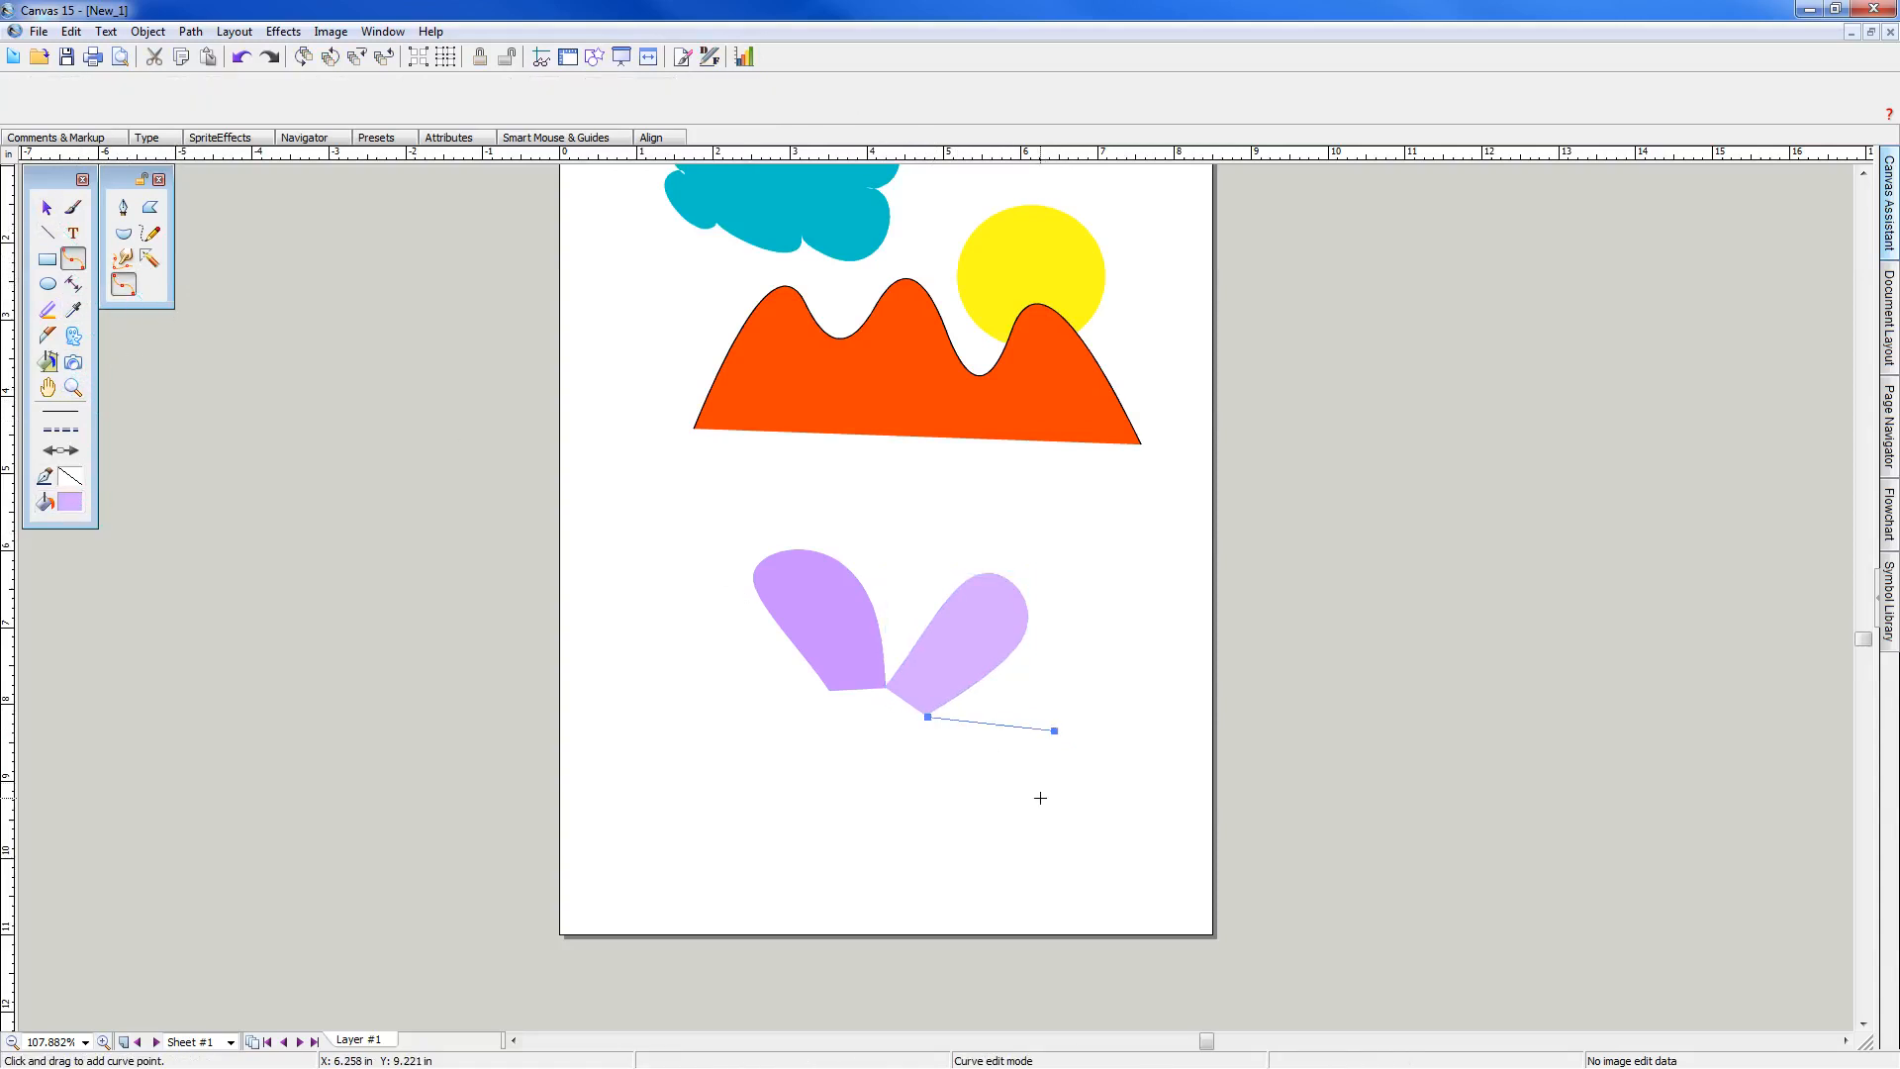
pyautogui.moveTo(1019, 794); pyautogui.dragTo(977, 799)
pyautogui.click(924, 765)
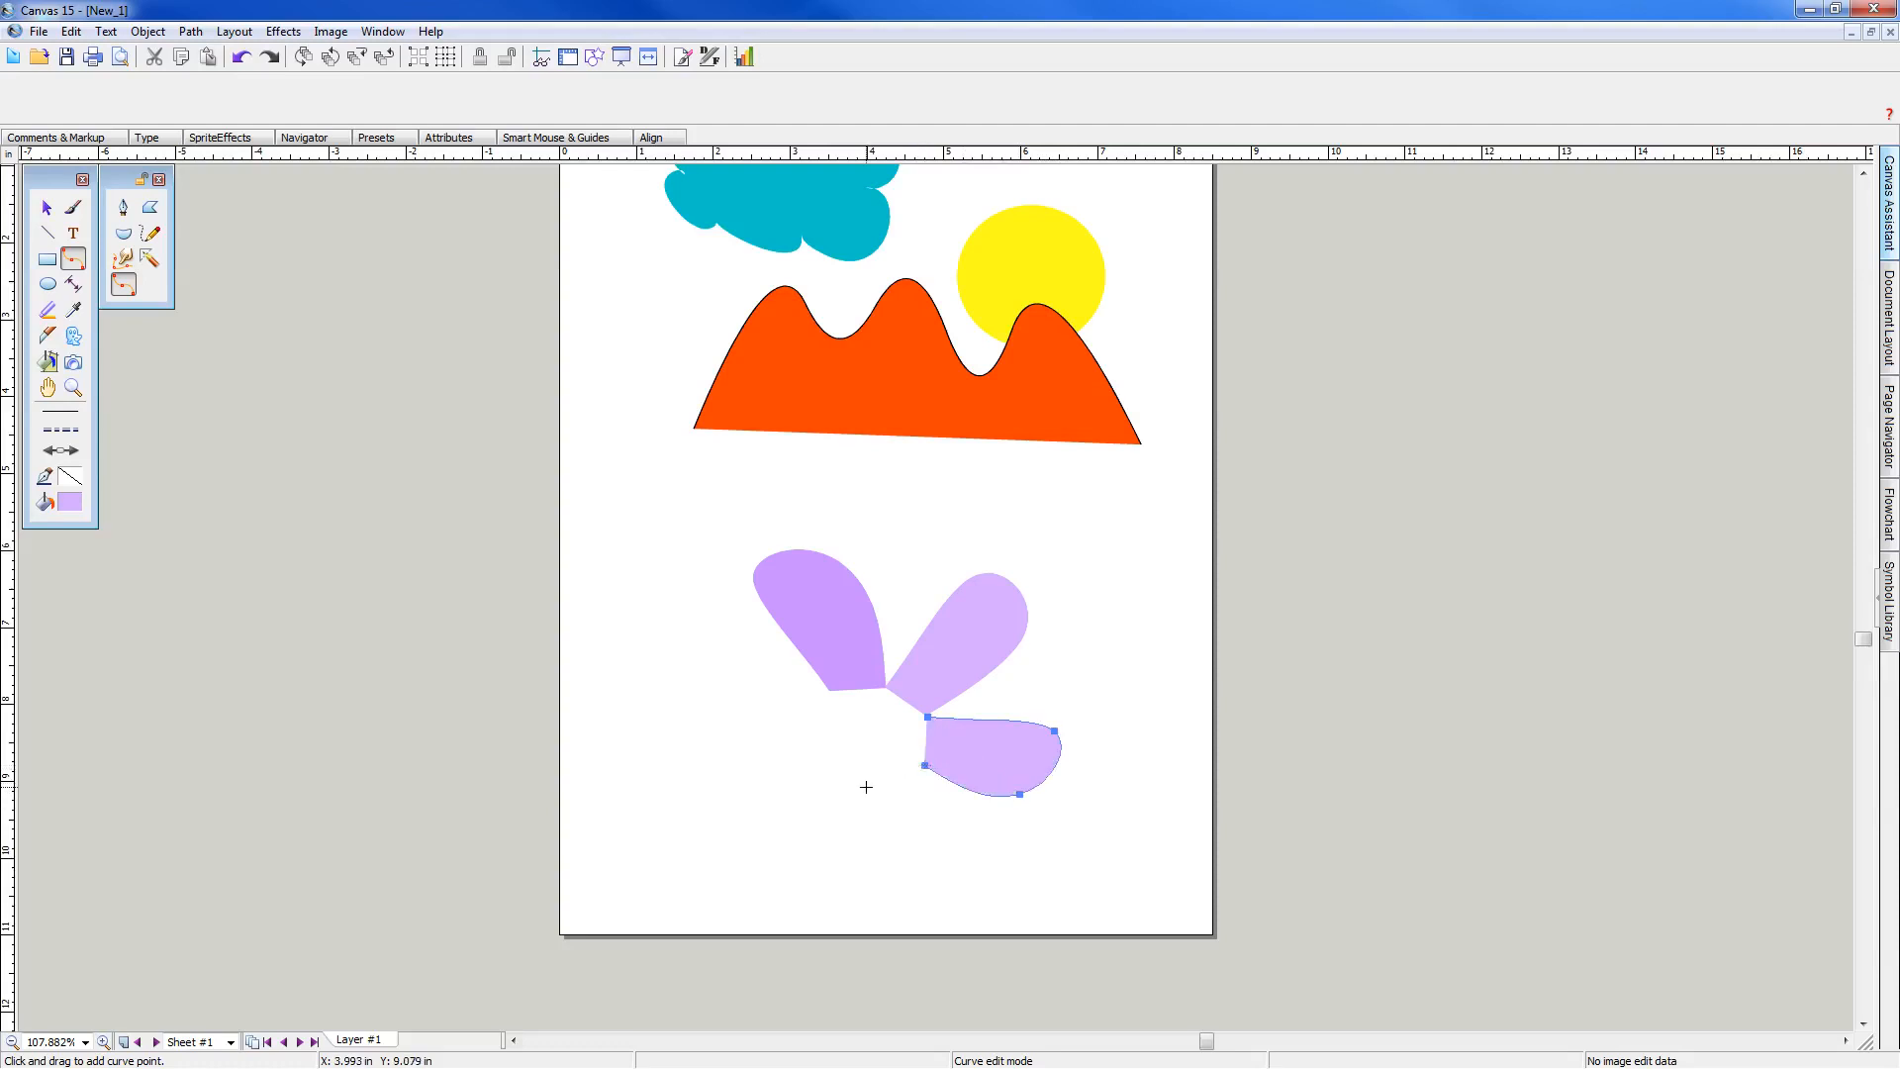
pyautogui.press('Escape')
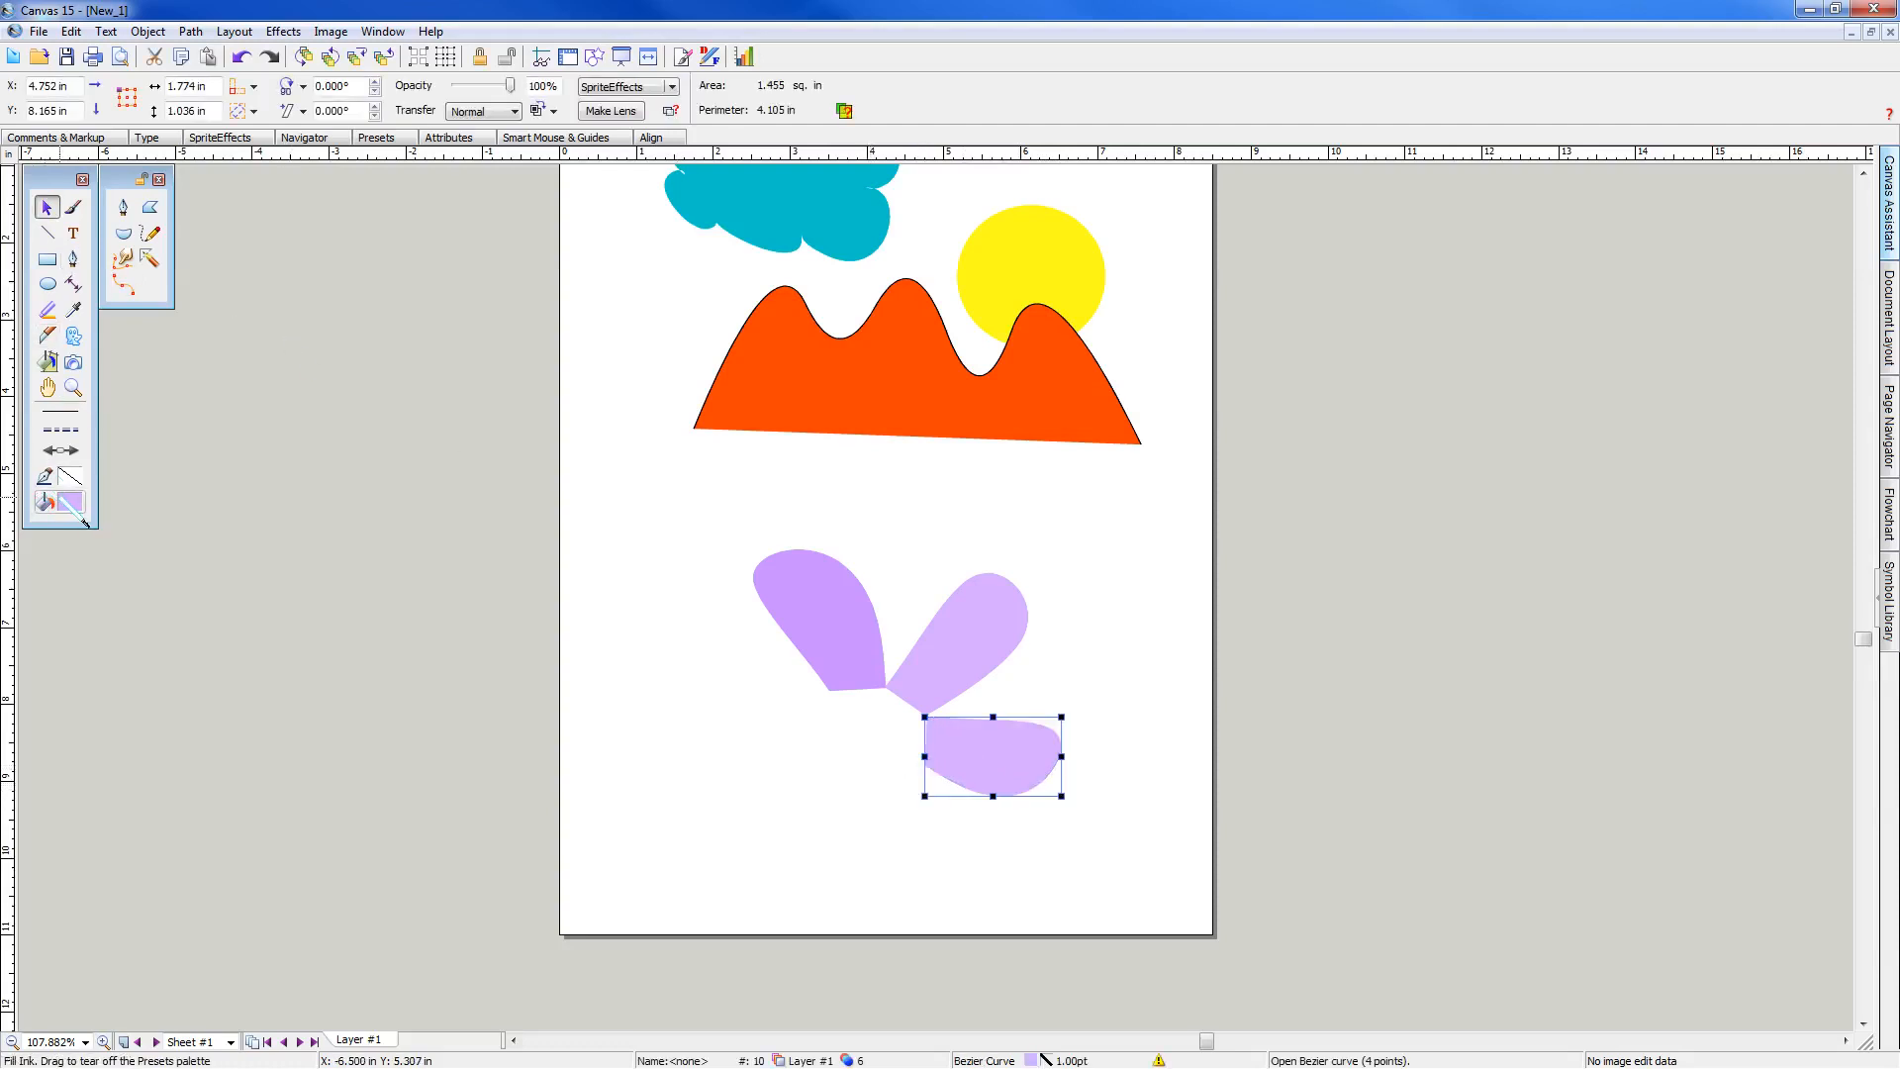
# Draw a fourth Auto Curve petal about 1.4 by 1.4 in, extending down from the third petal's lower-left corner
pyautogui.click(123, 285)
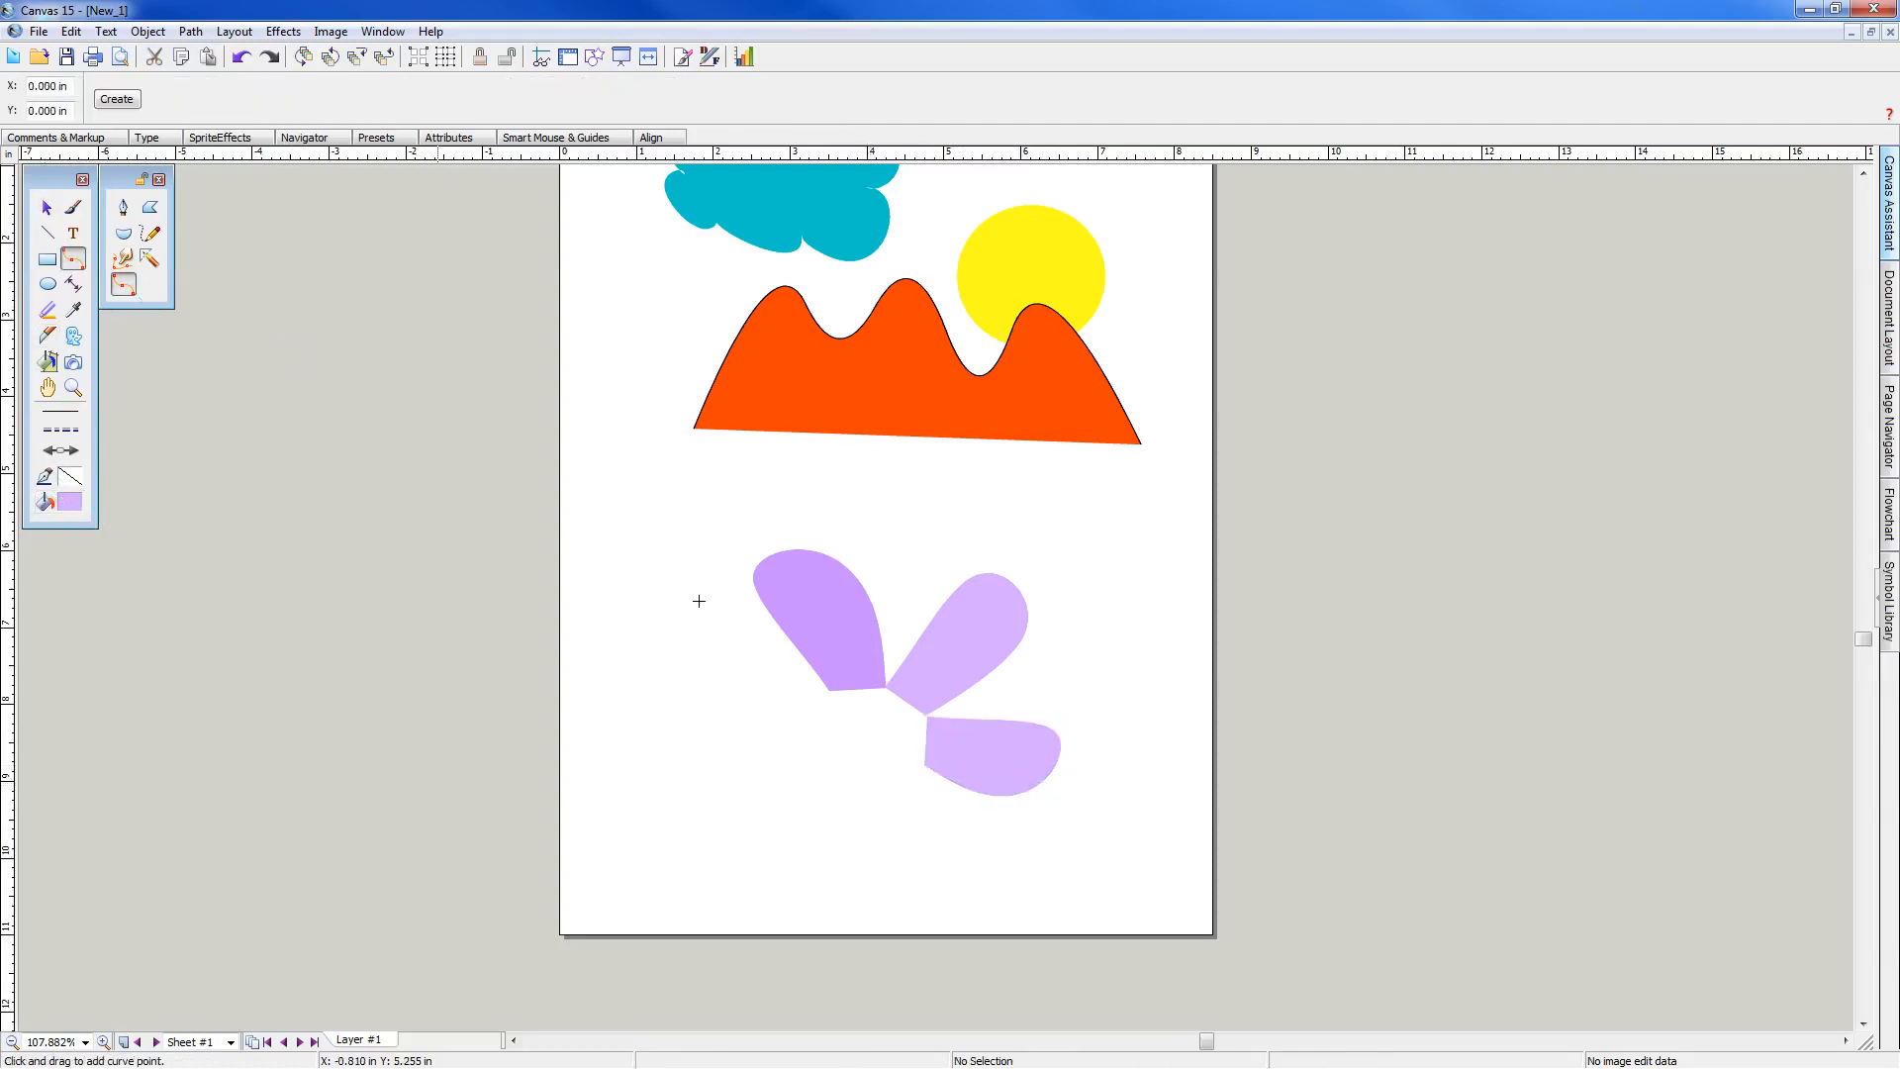
pyautogui.click(926, 767)
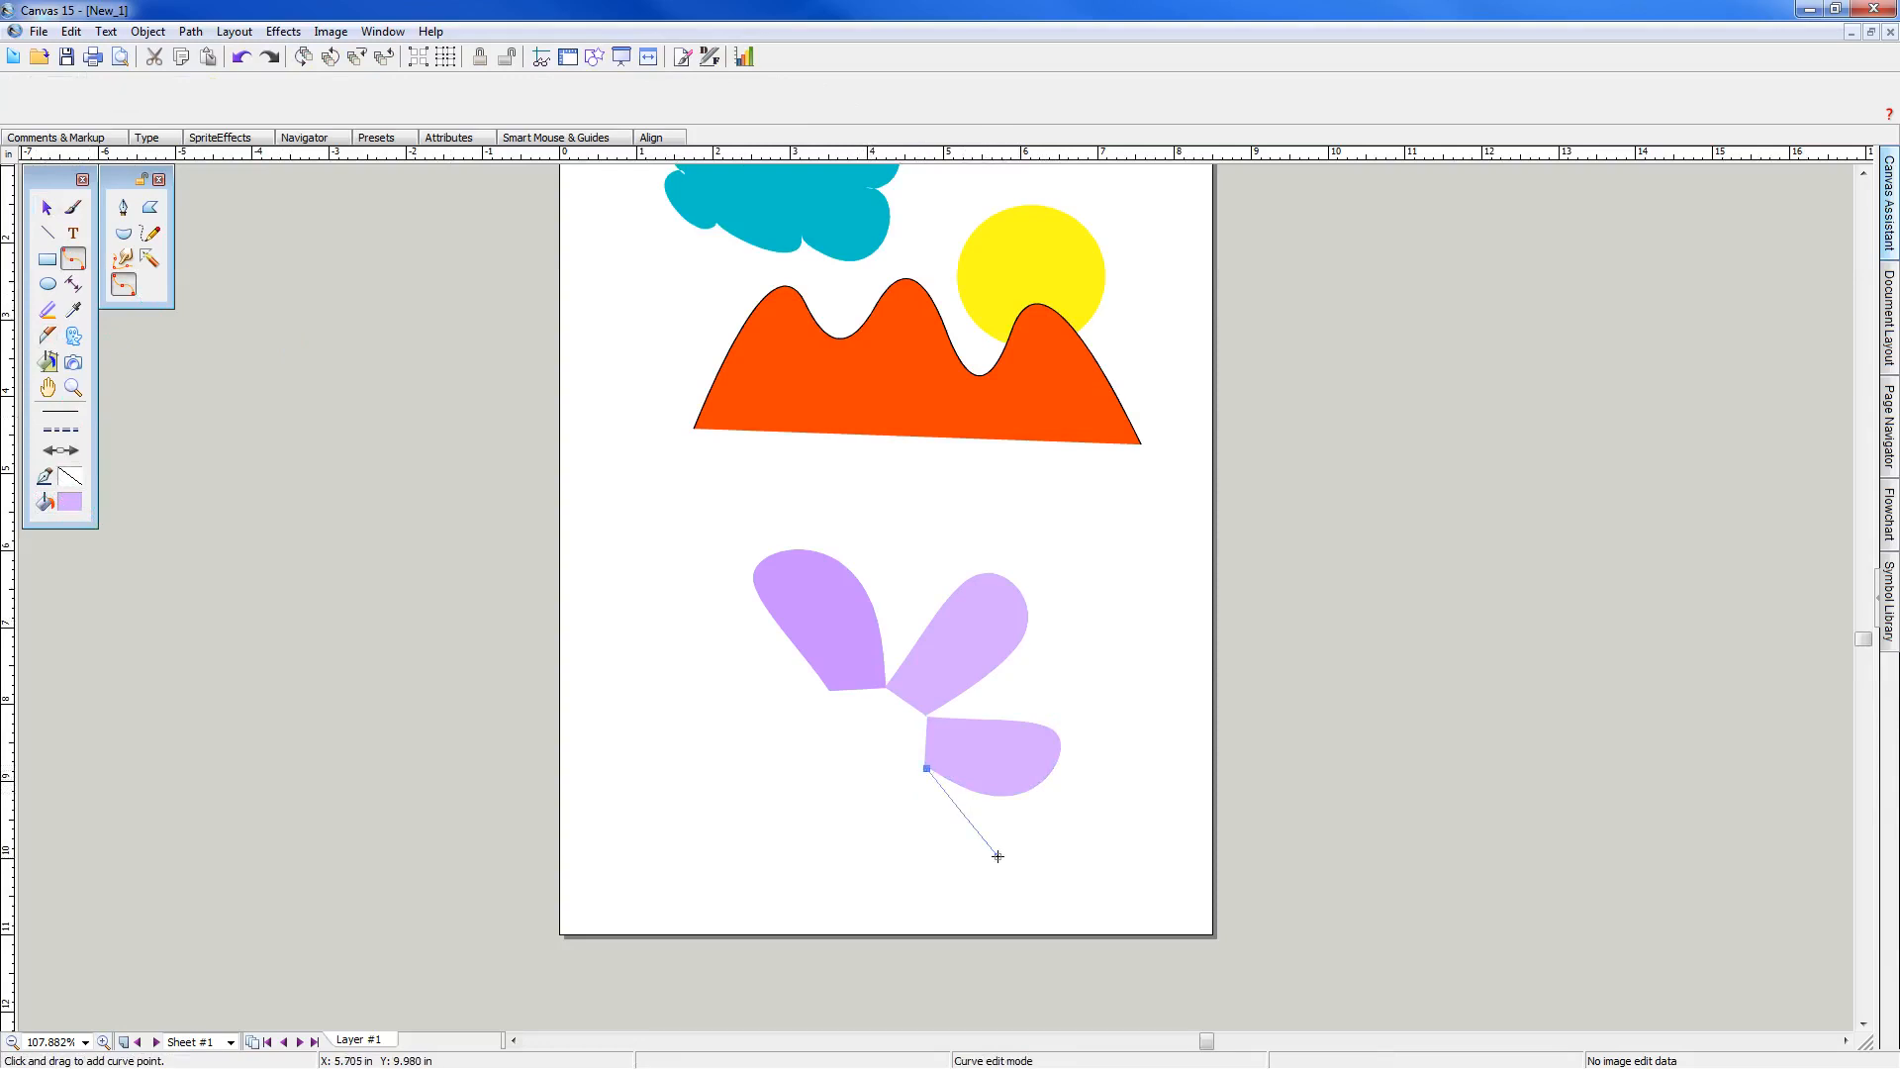
pyautogui.click(923, 870)
pyautogui.click(895, 799)
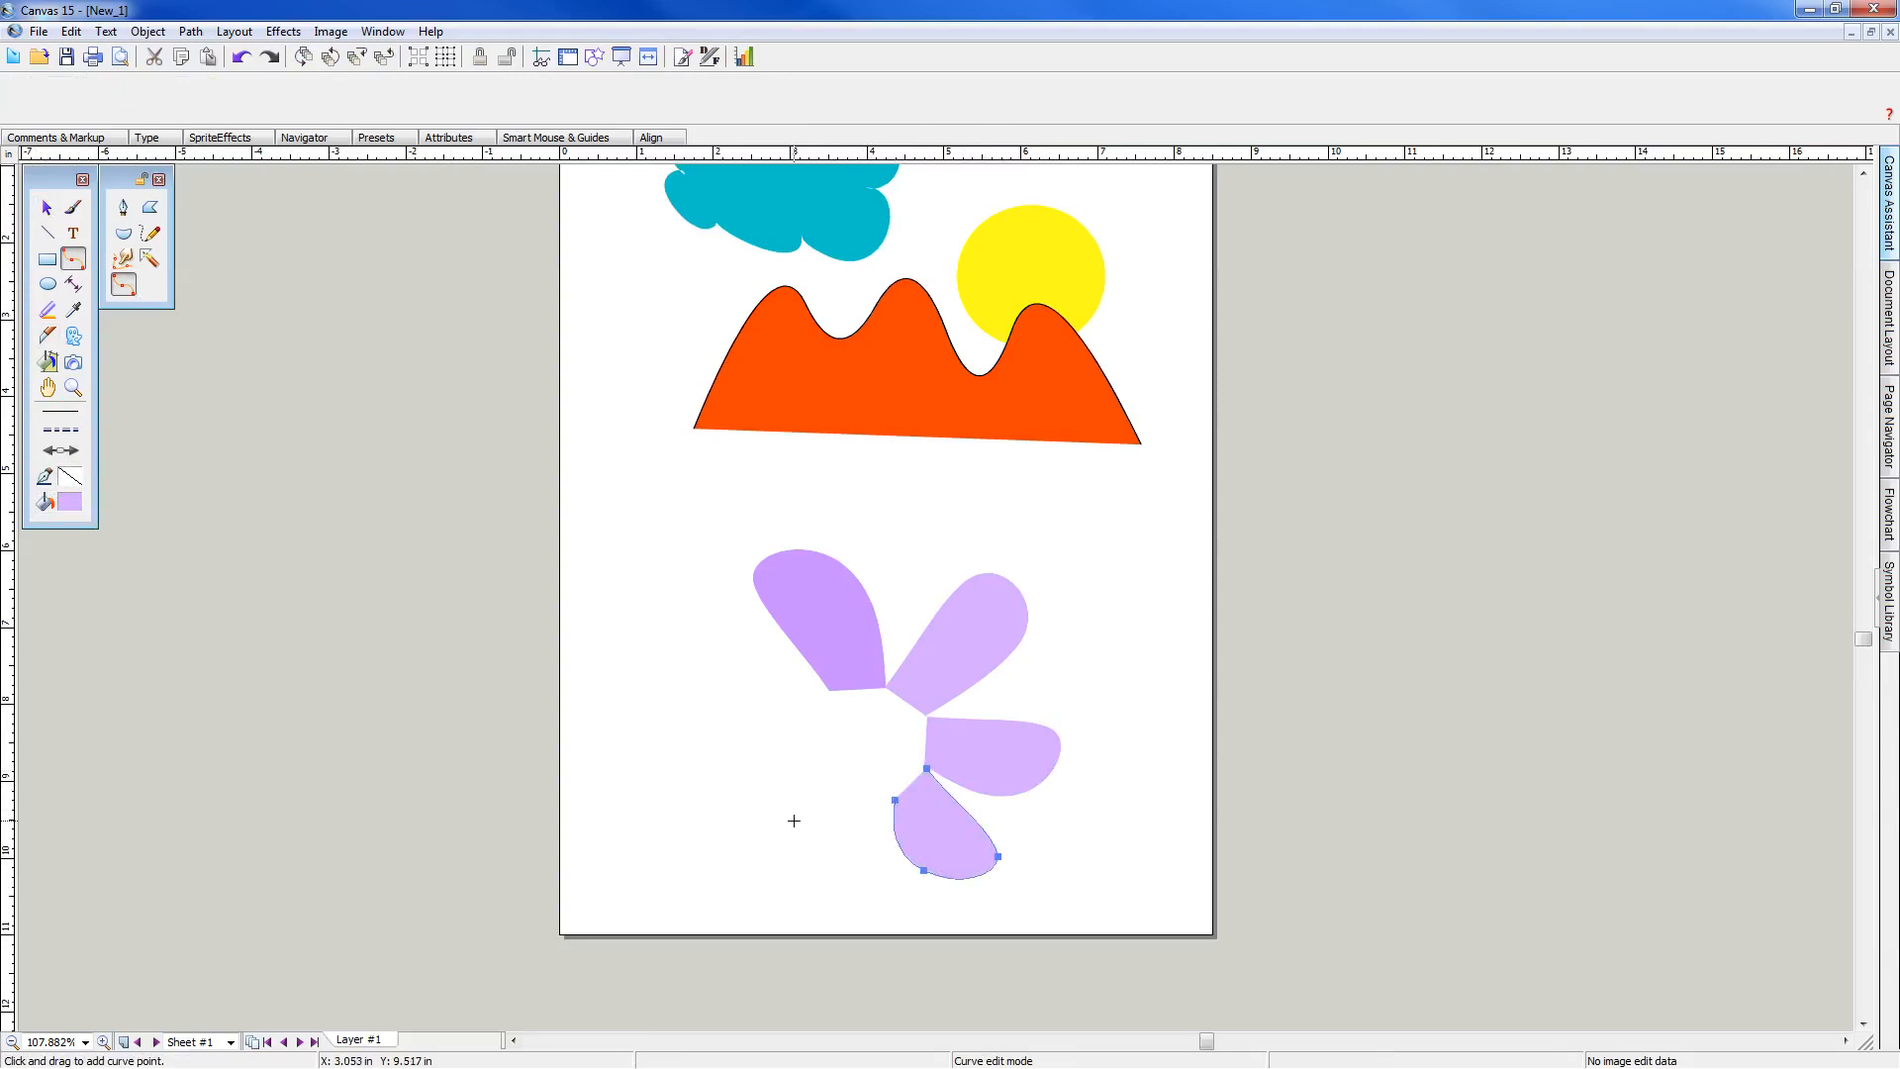
pyautogui.press('Escape')
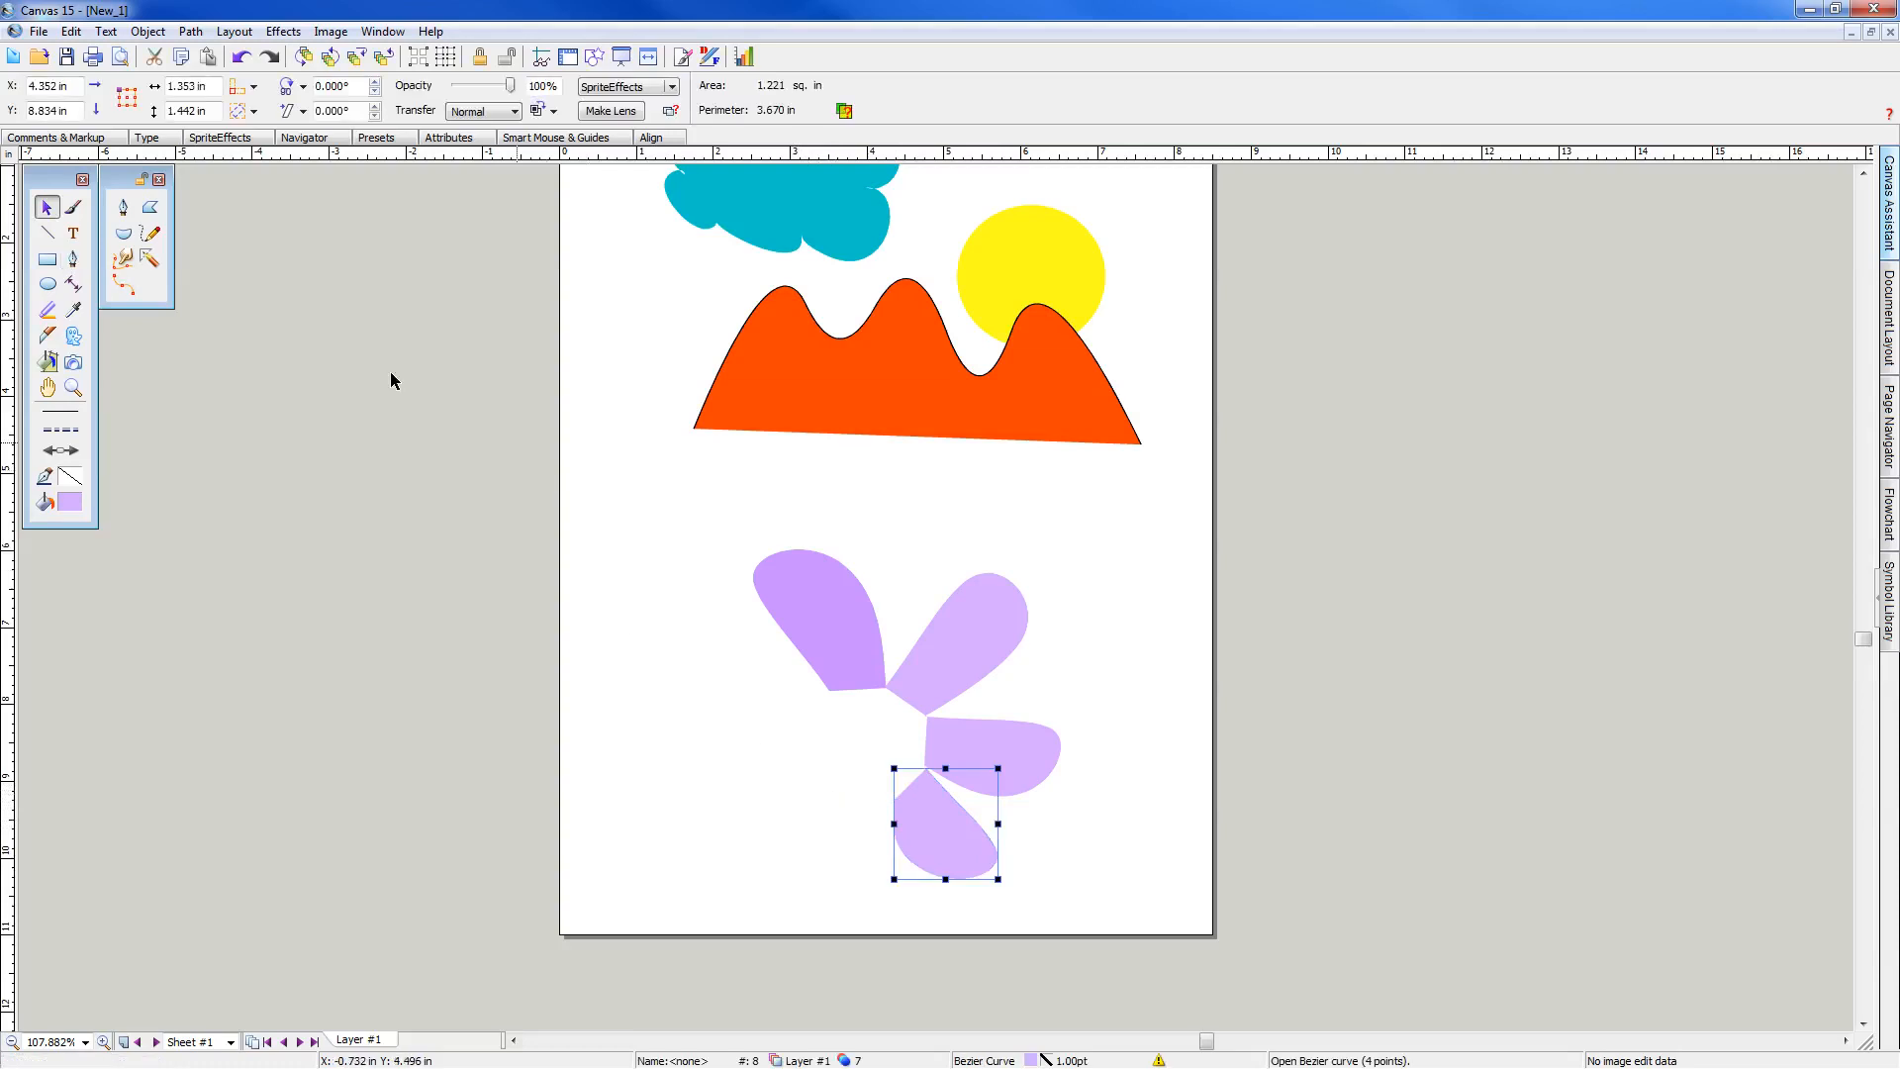
# Draw a fifth Auto Curve petal extending down and left from the fourth petal's left corner
pyautogui.click(140, 300)
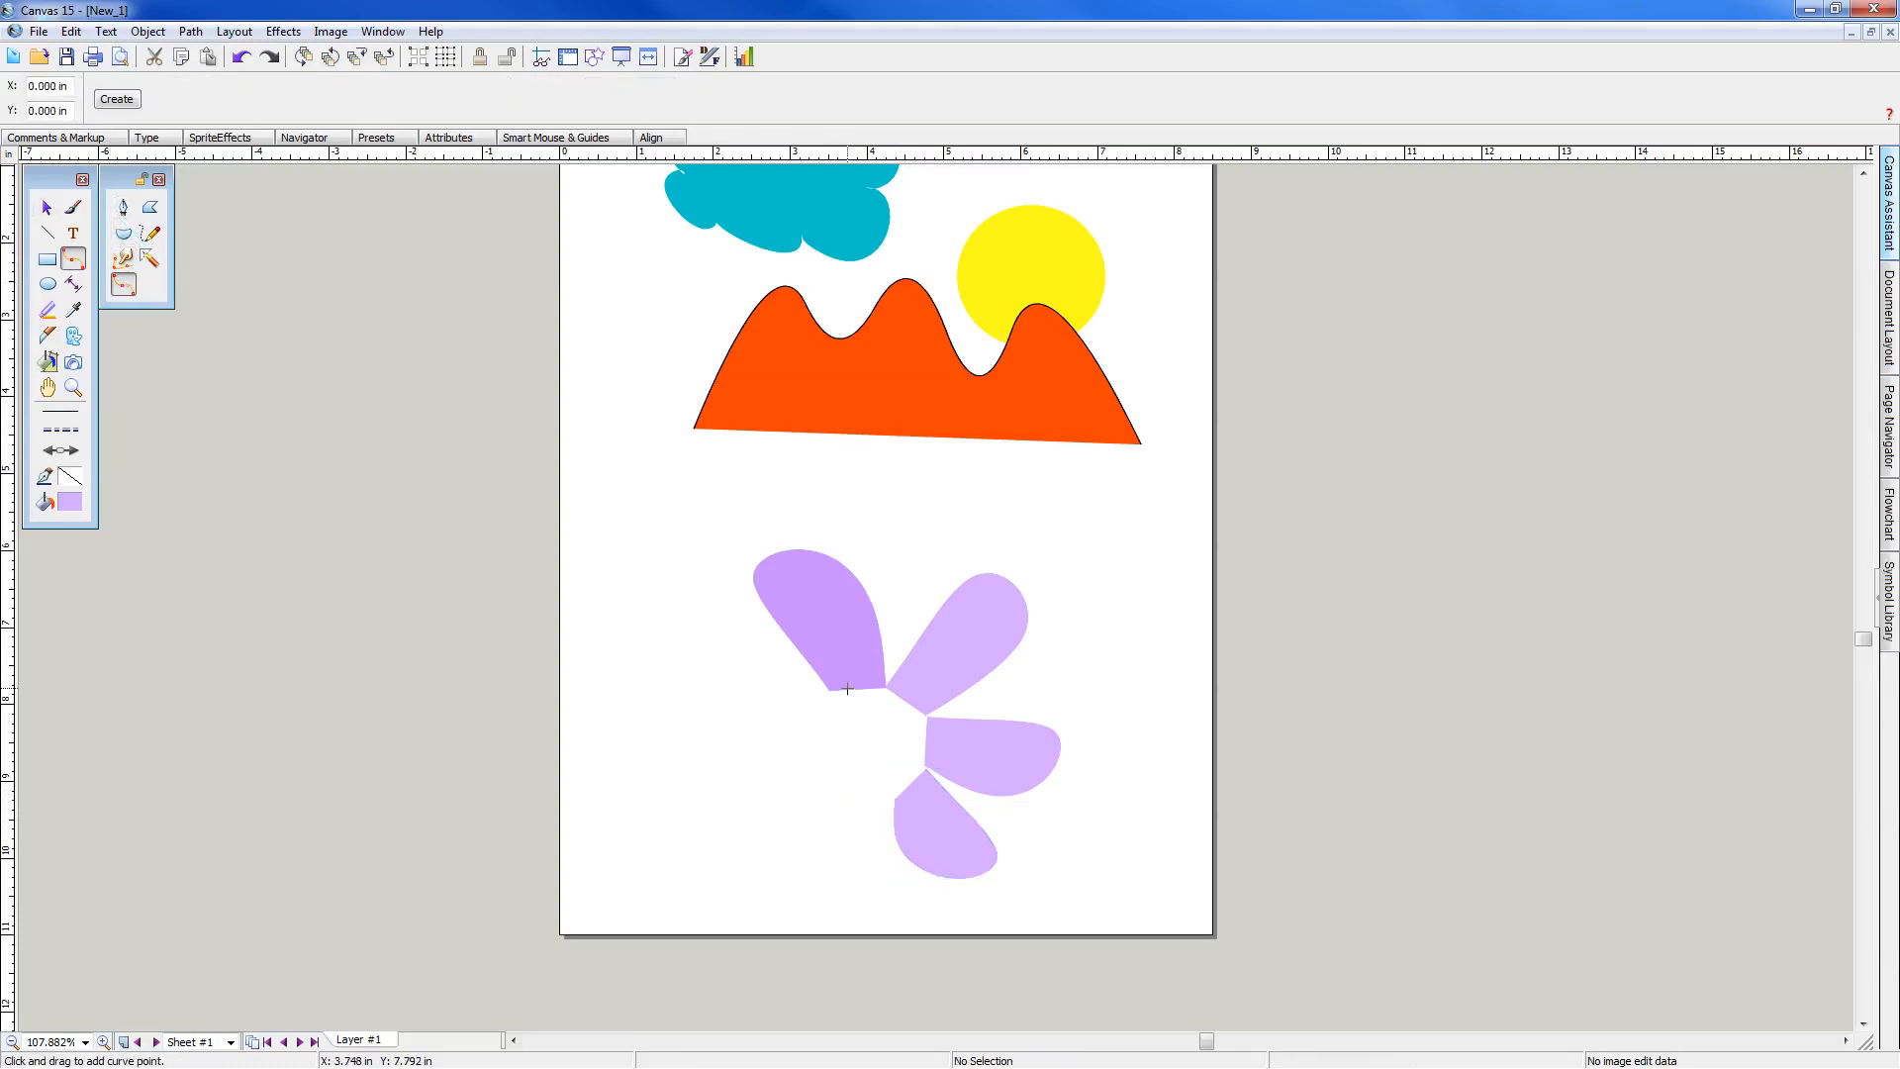
pyautogui.click(894, 800)
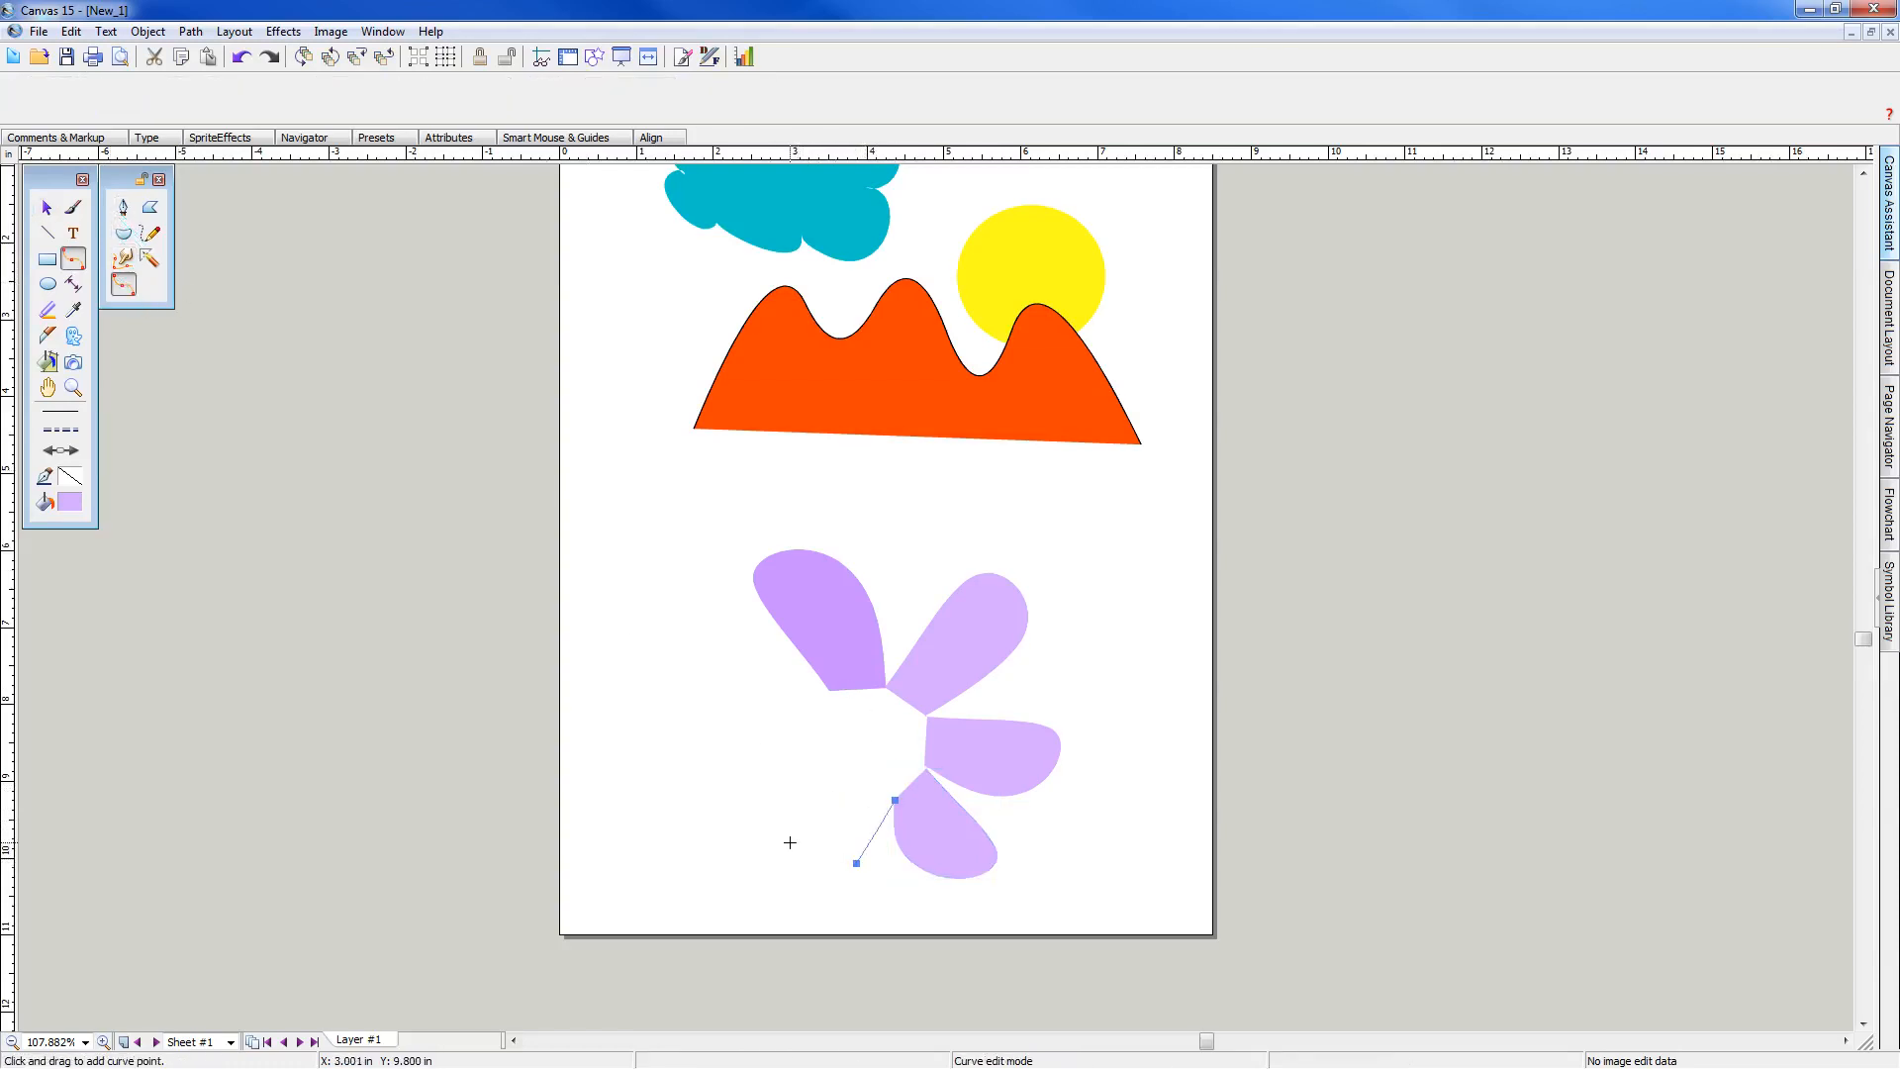
pyautogui.click(789, 842)
pyautogui.click(823, 785)
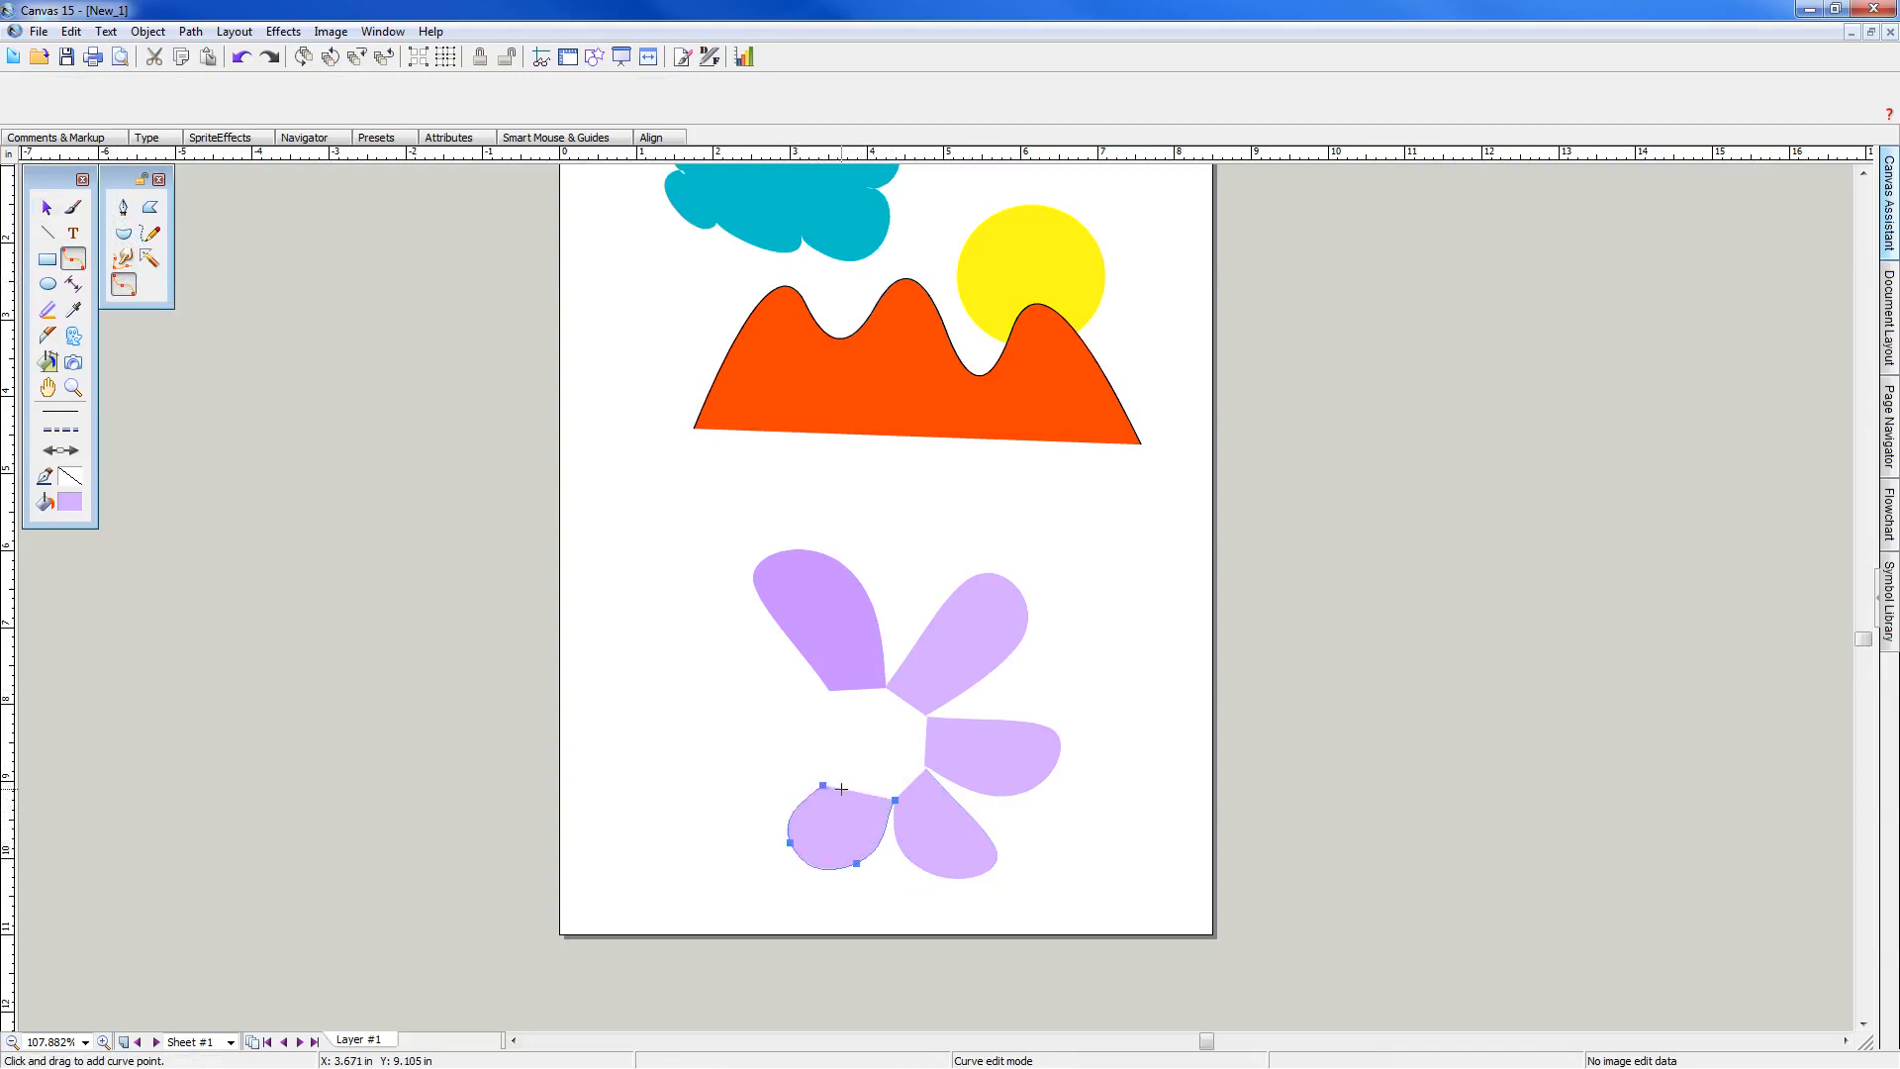
pyautogui.press('Escape')
# Draw a sixth Auto Curve petal about 1.4 by 1.3 in on the left, joining the fifth petal to the first
pyautogui.click(126, 288)
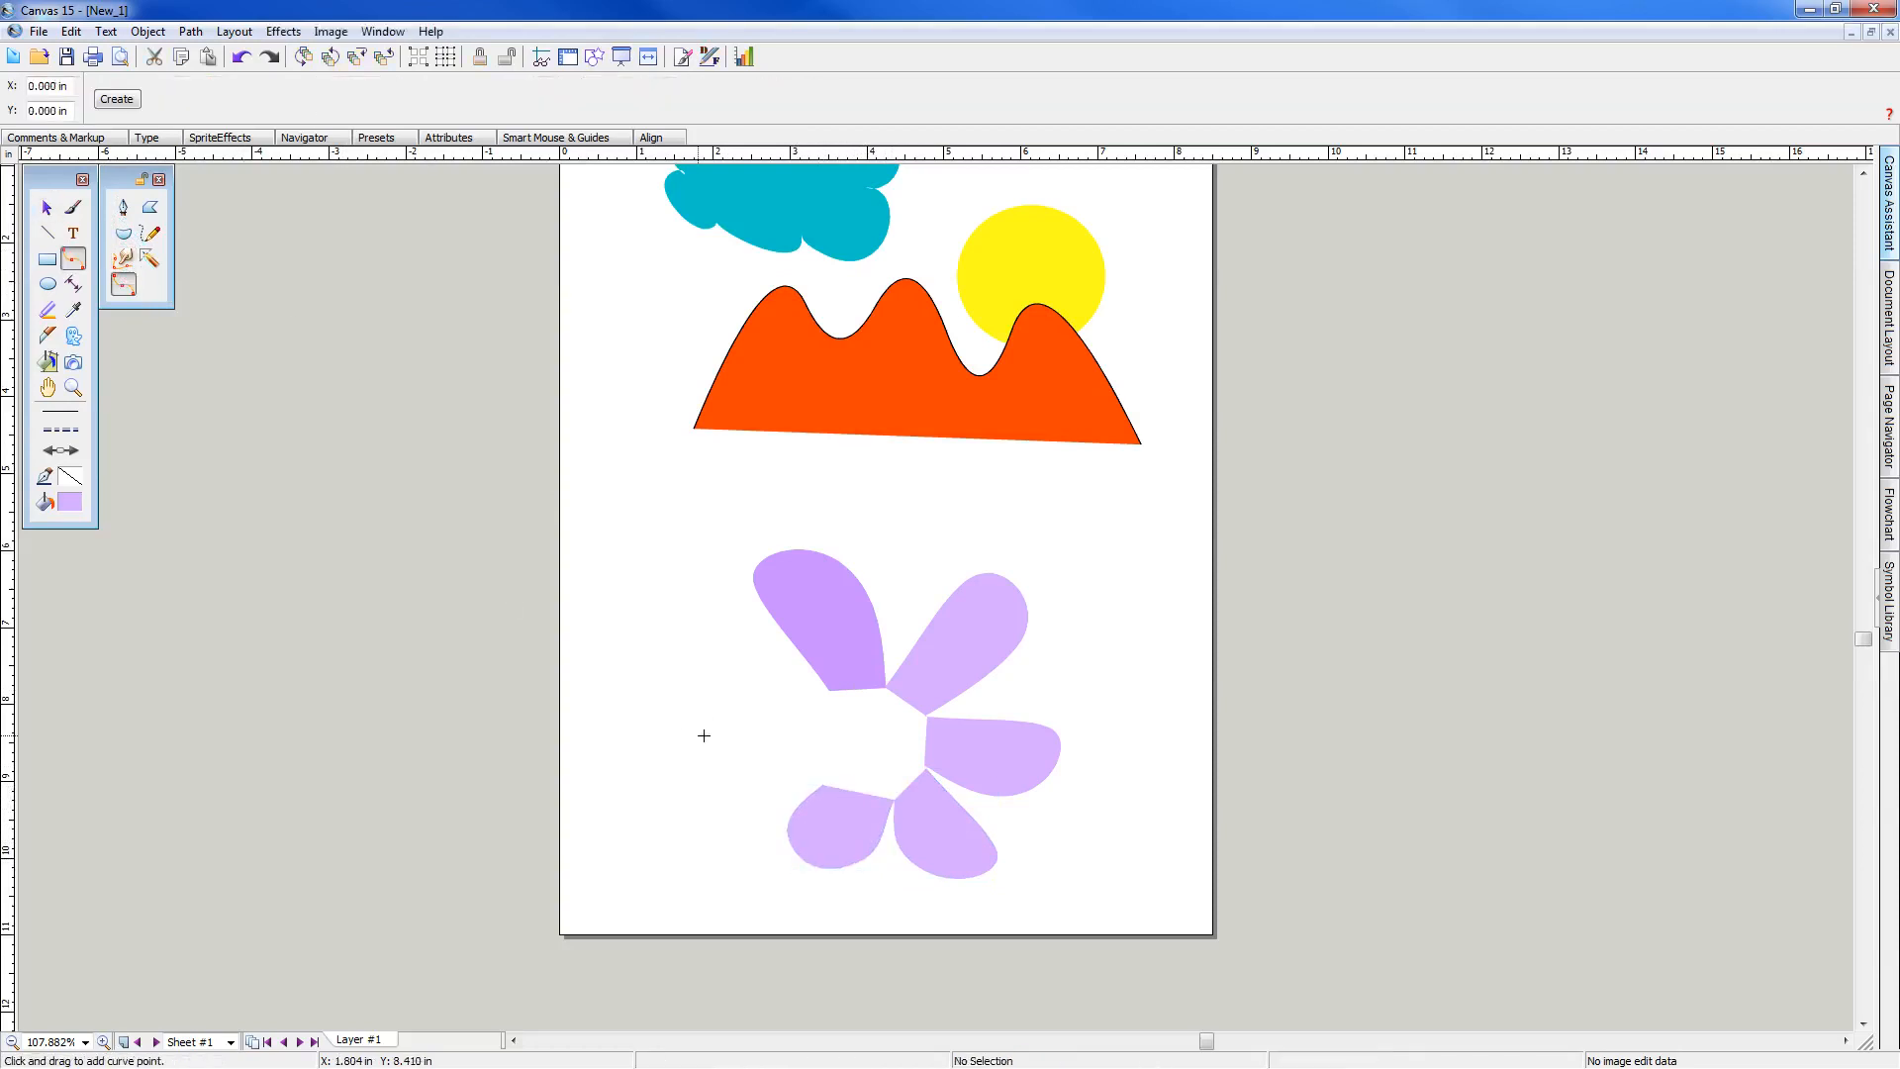
pyautogui.click(824, 786)
pyautogui.click(727, 758)
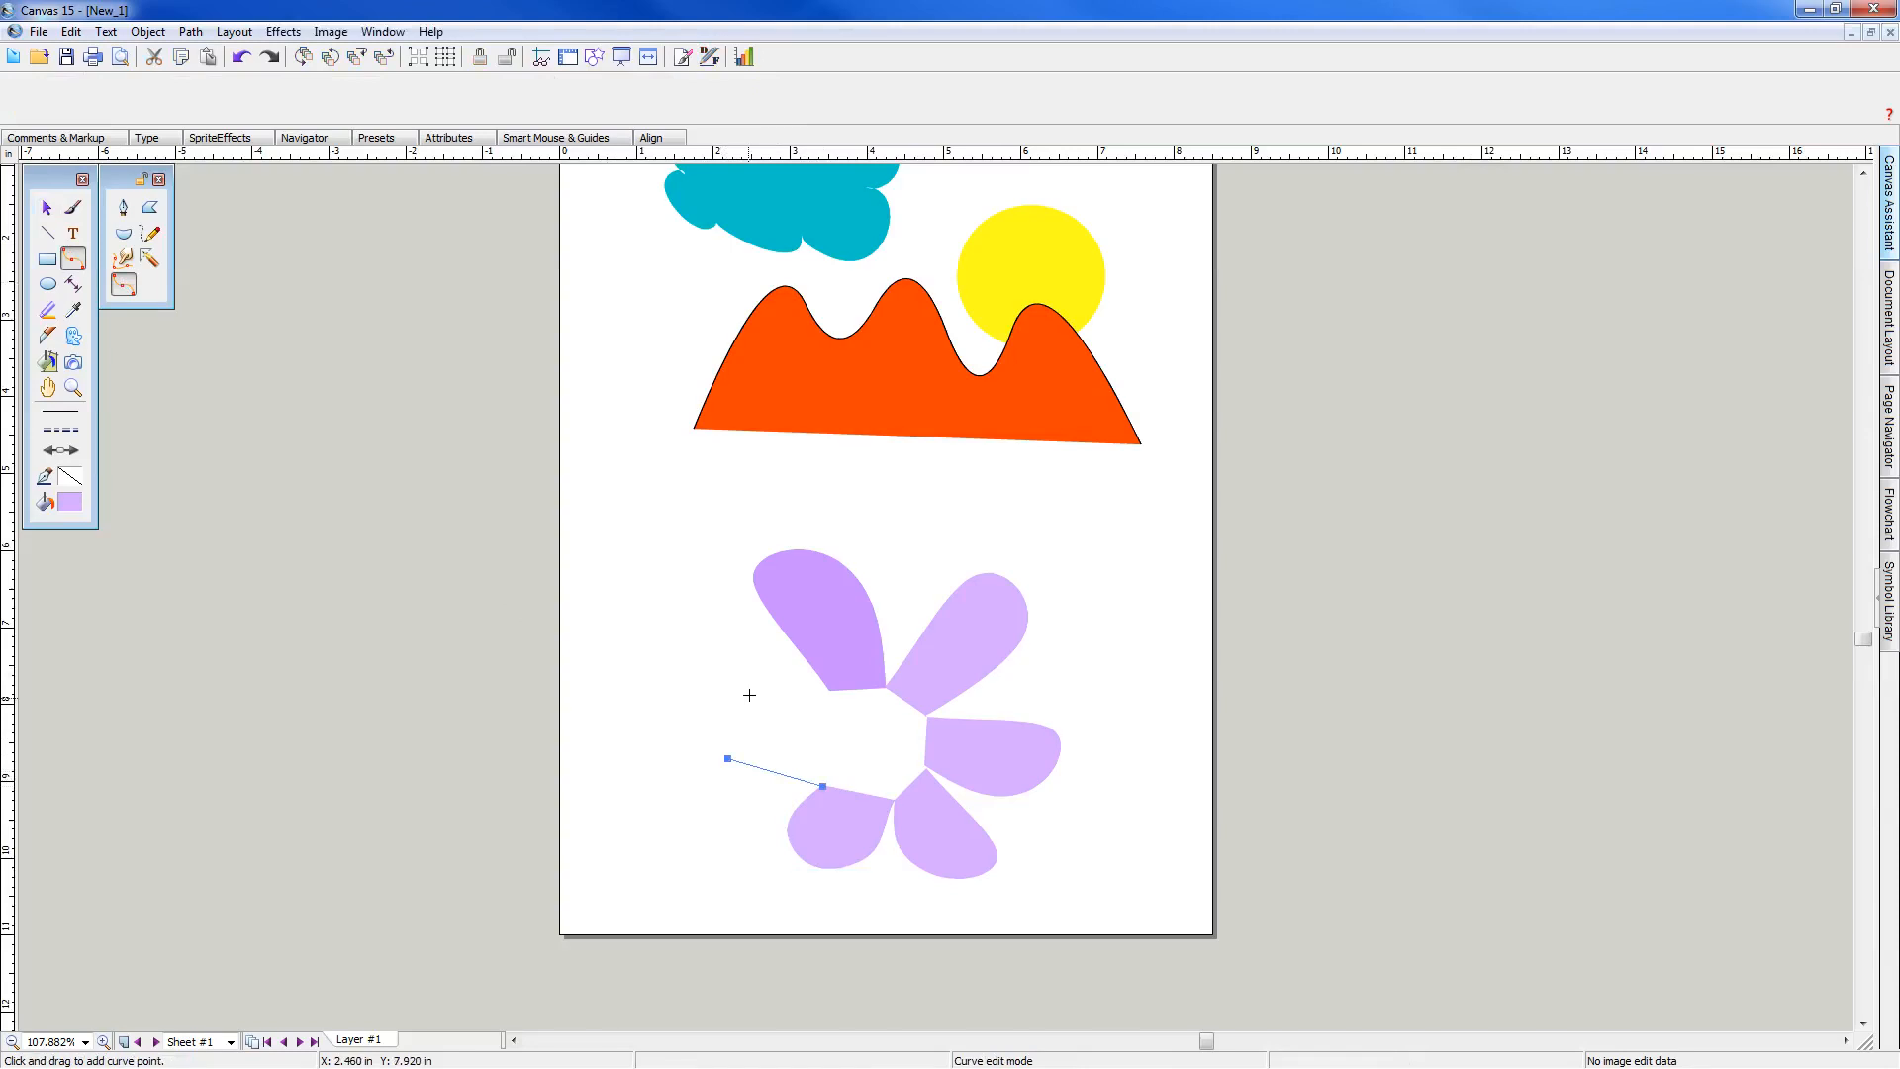
pyautogui.click(742, 696)
pyautogui.click(827, 690)
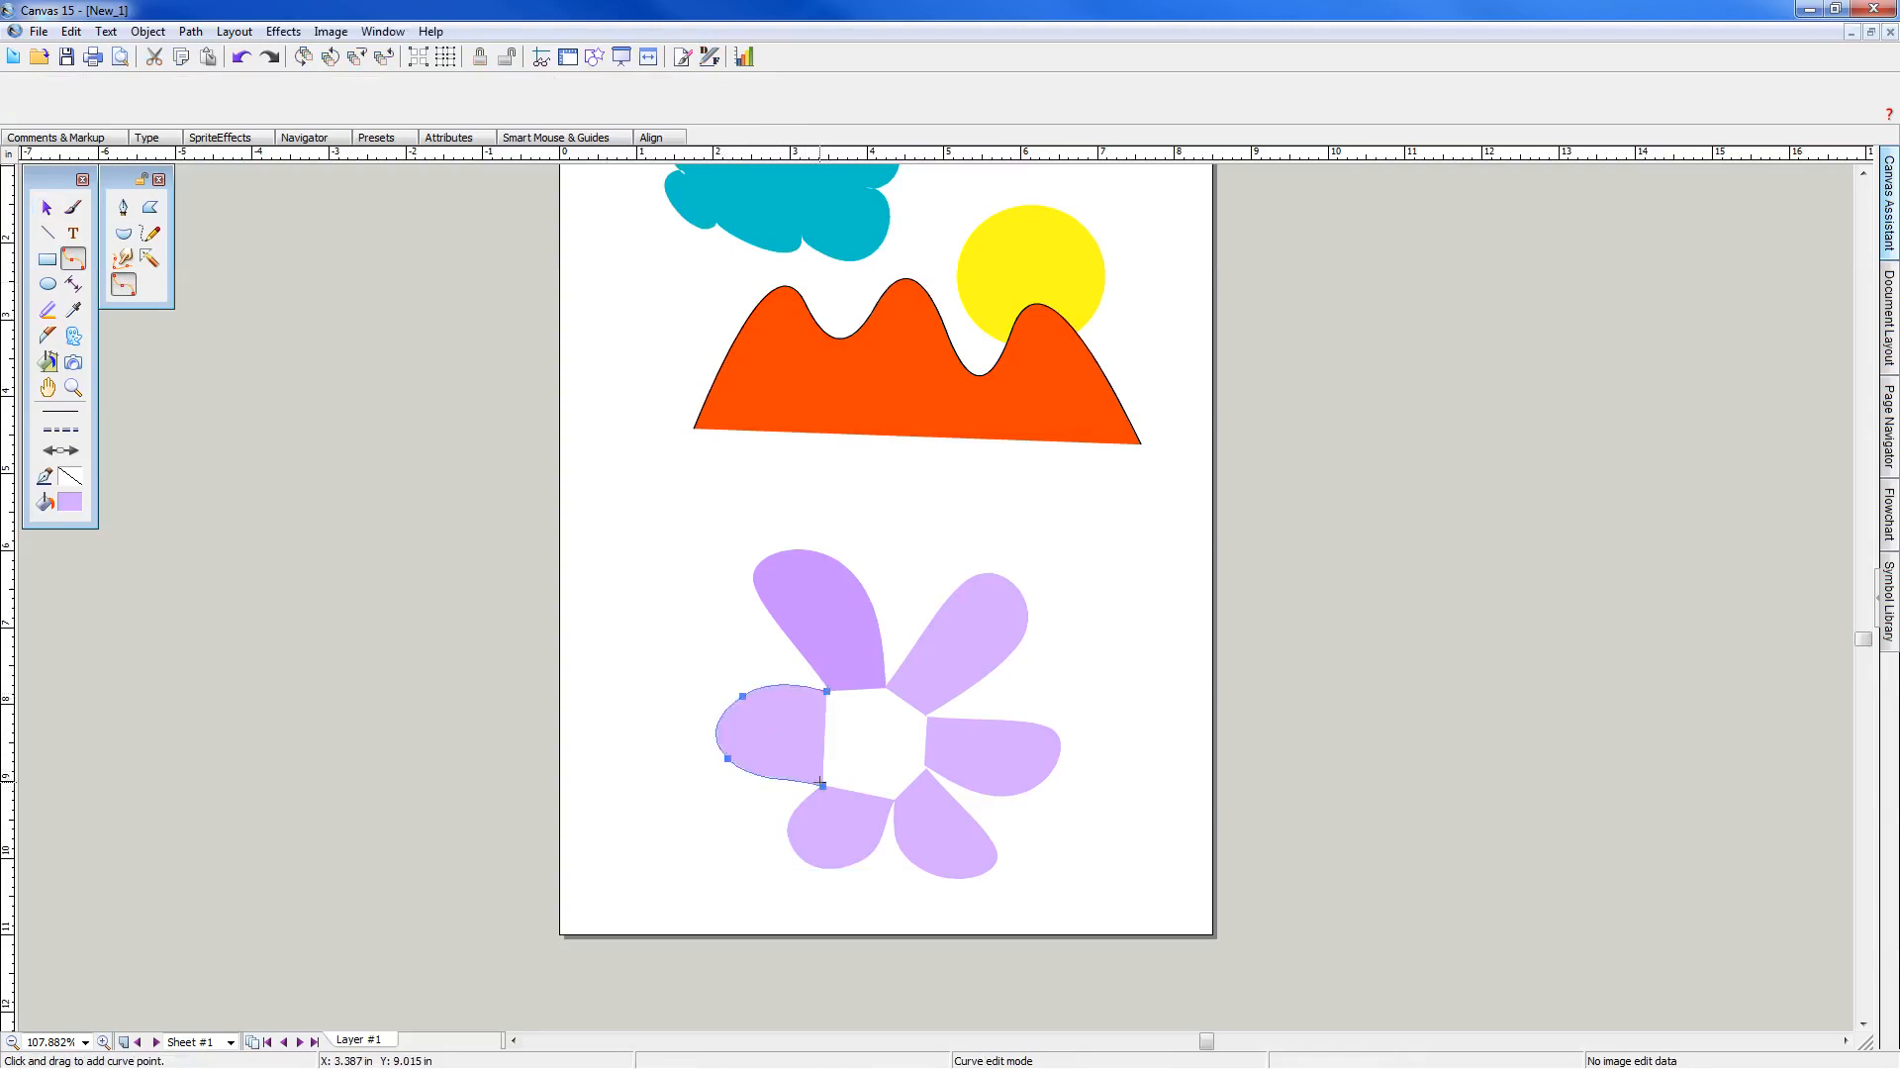
pyautogui.press('Escape')
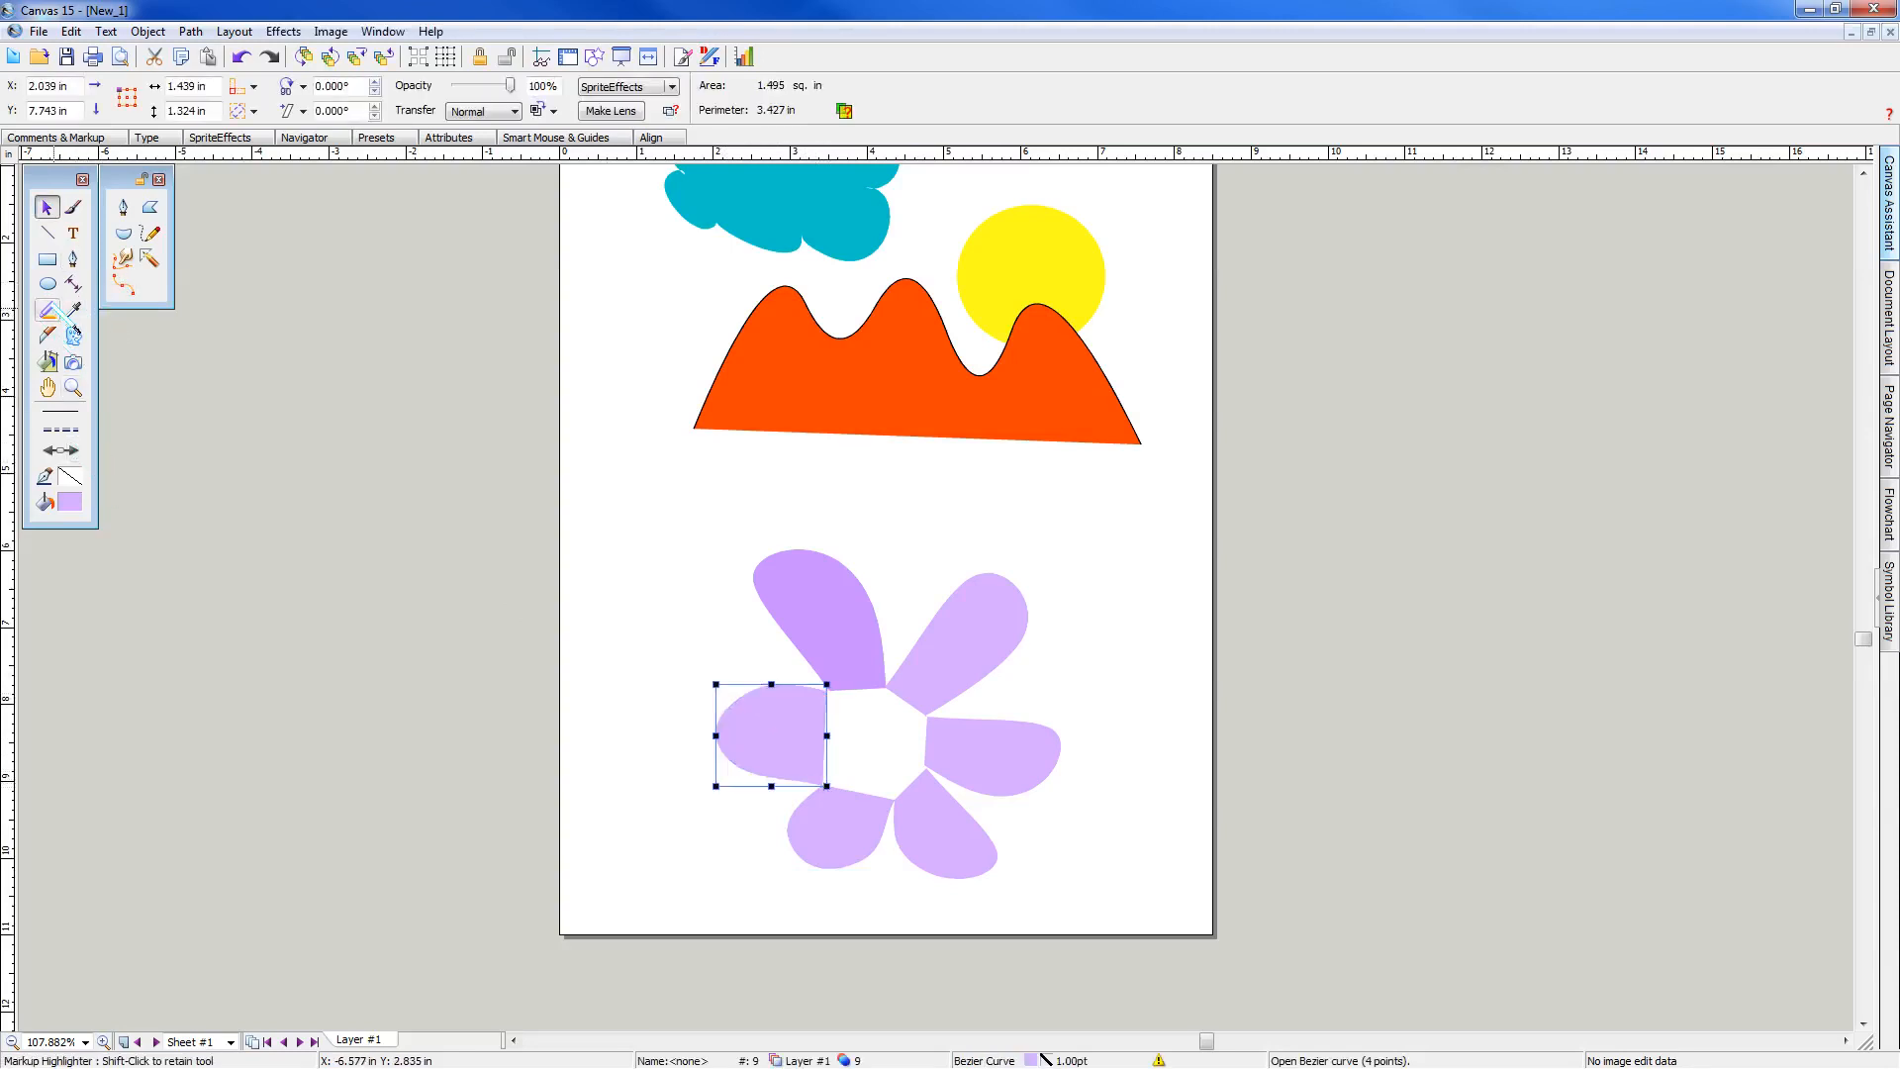
# Draw a light green circle over the gap between the petals as the flower's center
pyautogui.click(48, 284)
pyautogui.click(44, 502)
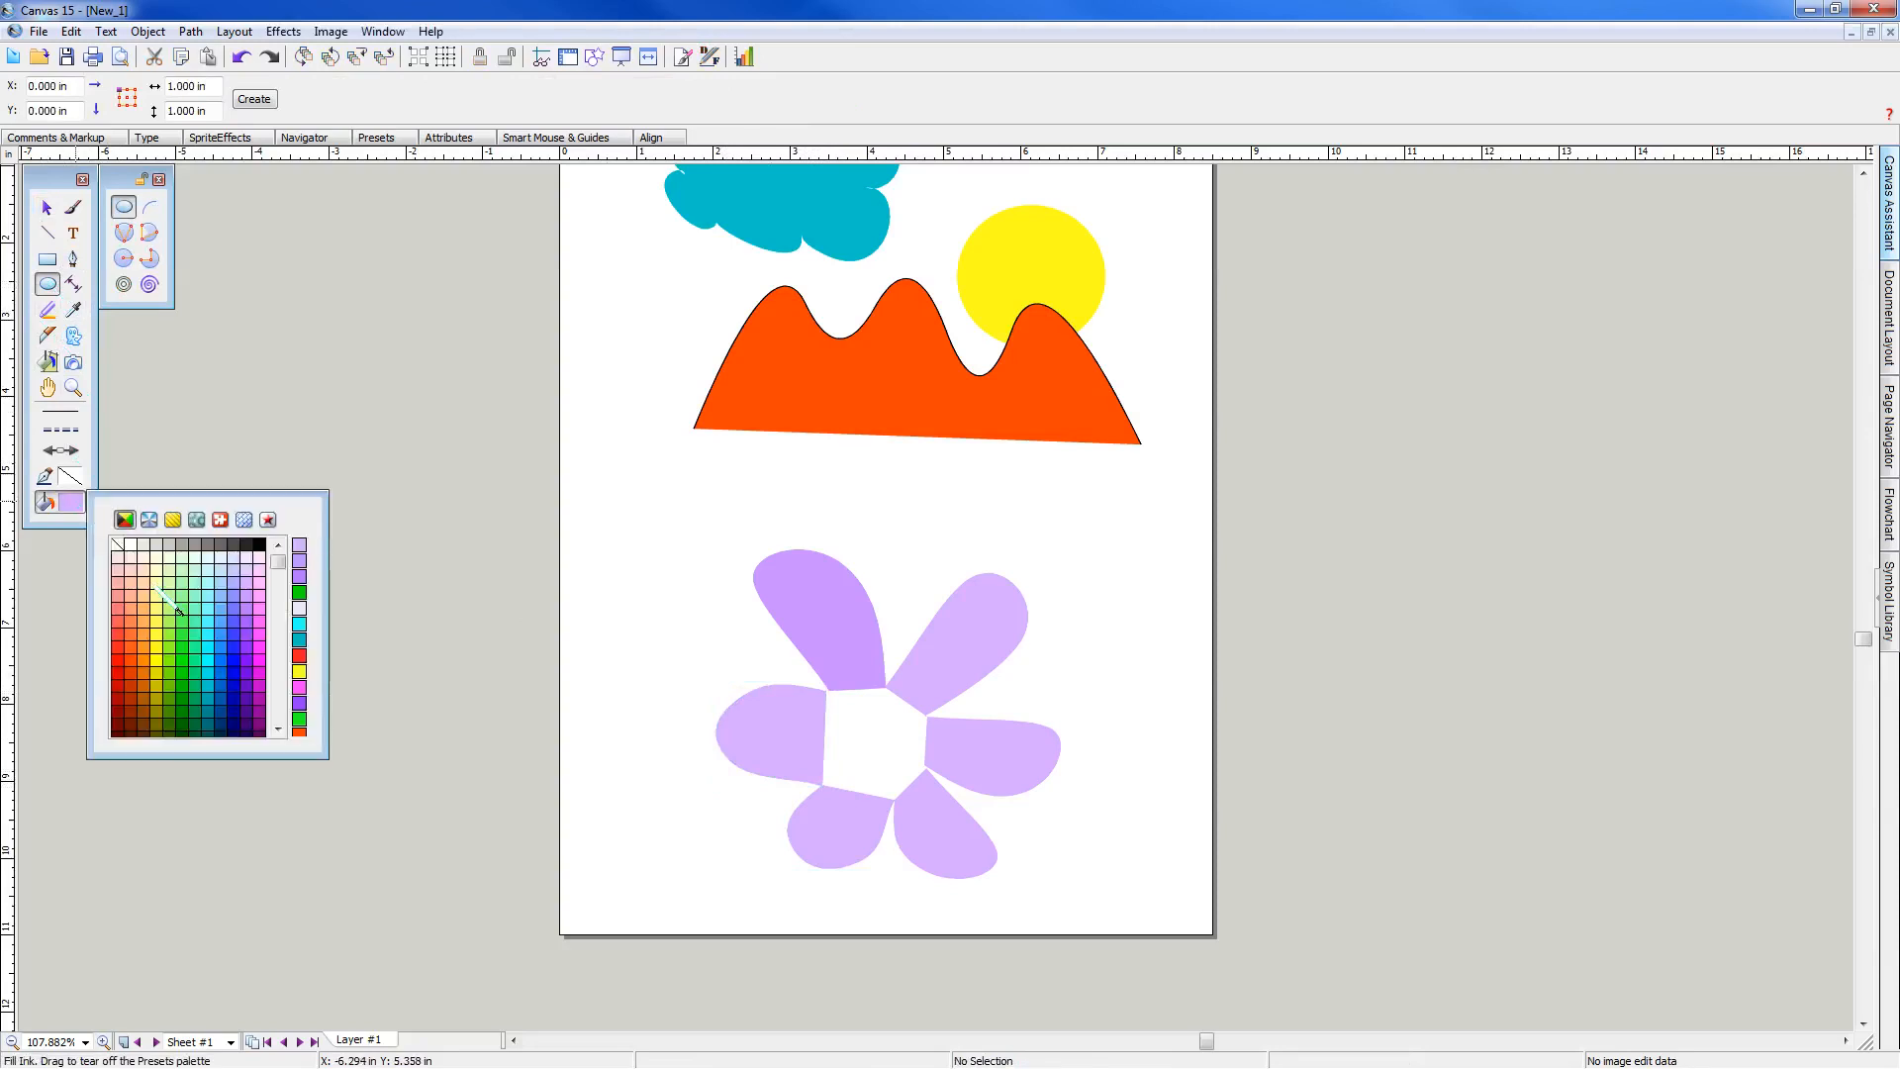
pyautogui.click(198, 629)
pyautogui.moveTo(818, 683)
pyautogui.mouseDown()
pyautogui.moveTo(943, 813)
pyautogui.moveTo(878, 758)
pyautogui.mouseUp()
pyautogui.click(591, 763)
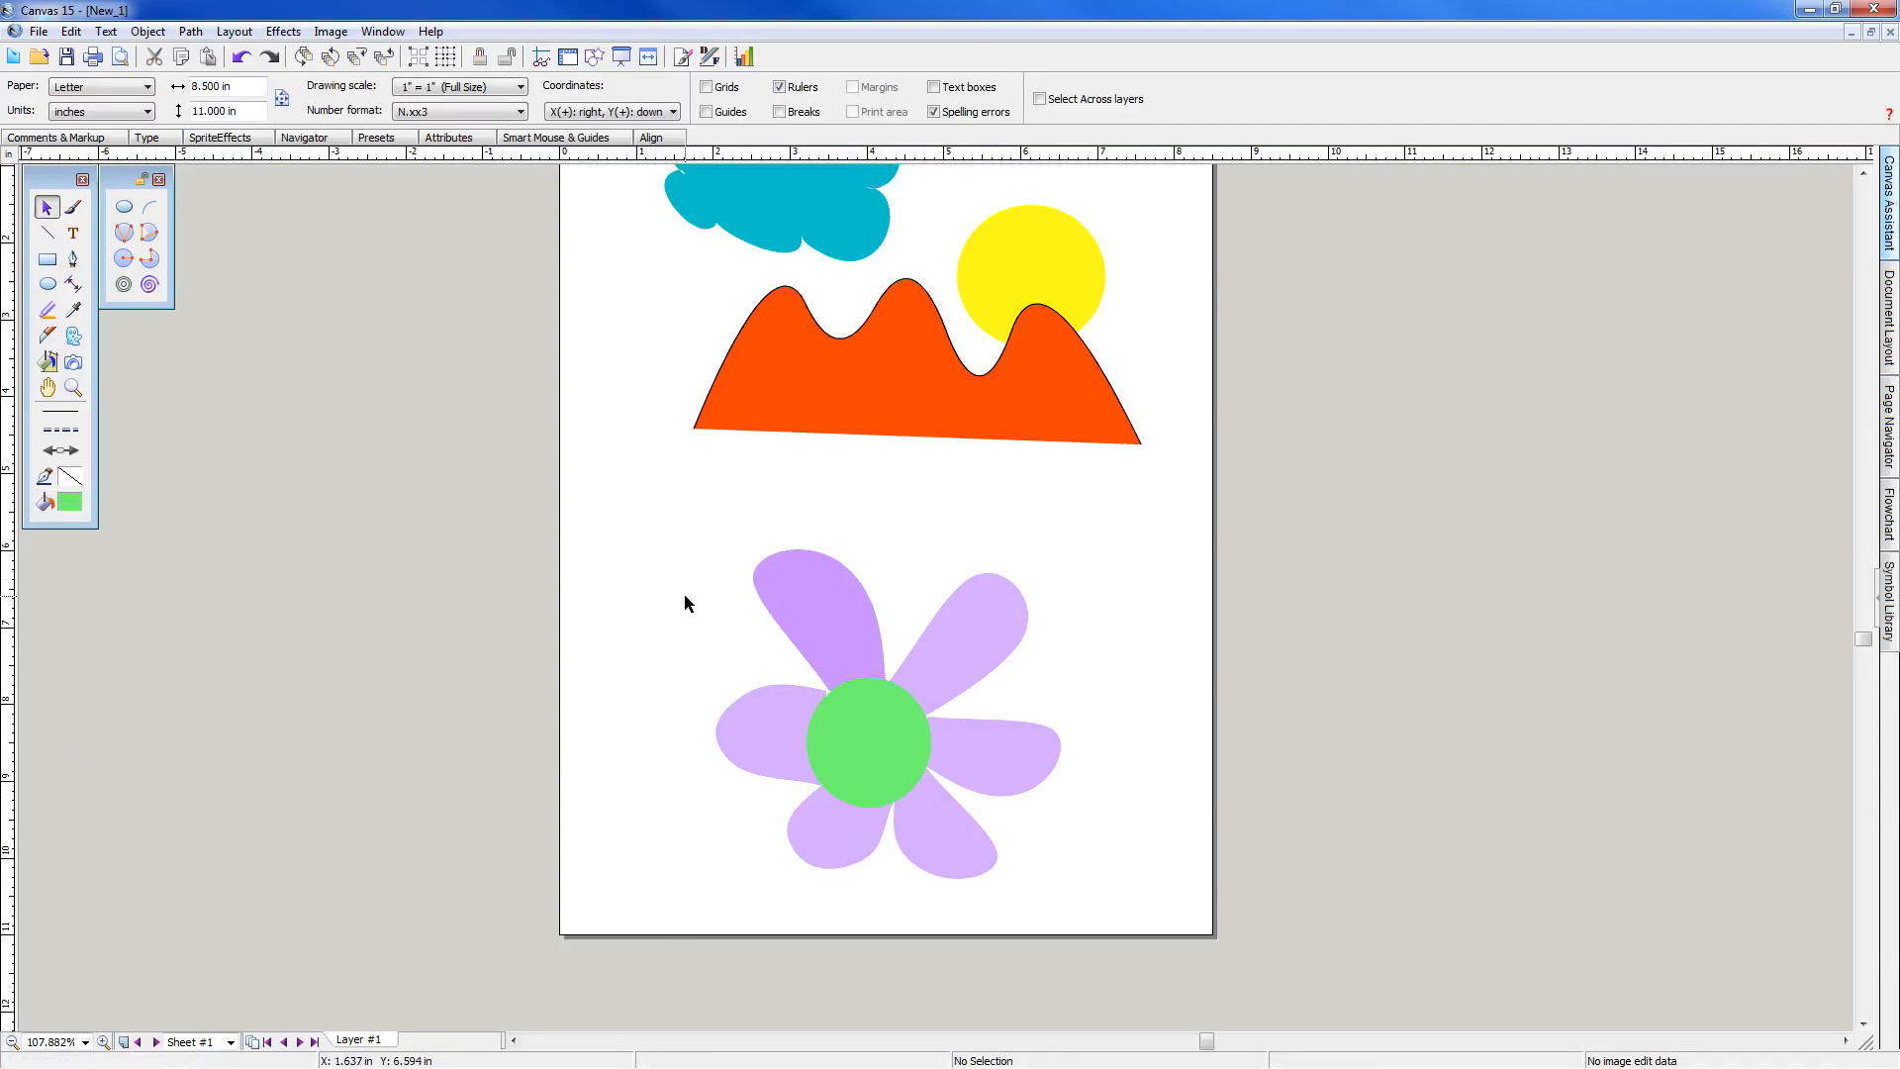
# Move all the flower's petals and its center together off the page to the left, and deselect them
pyautogui.moveTo(659, 501); pyautogui.dragTo(1178, 934)
pyautogui.moveTo(897, 769); pyautogui.dragTo(287, 619)
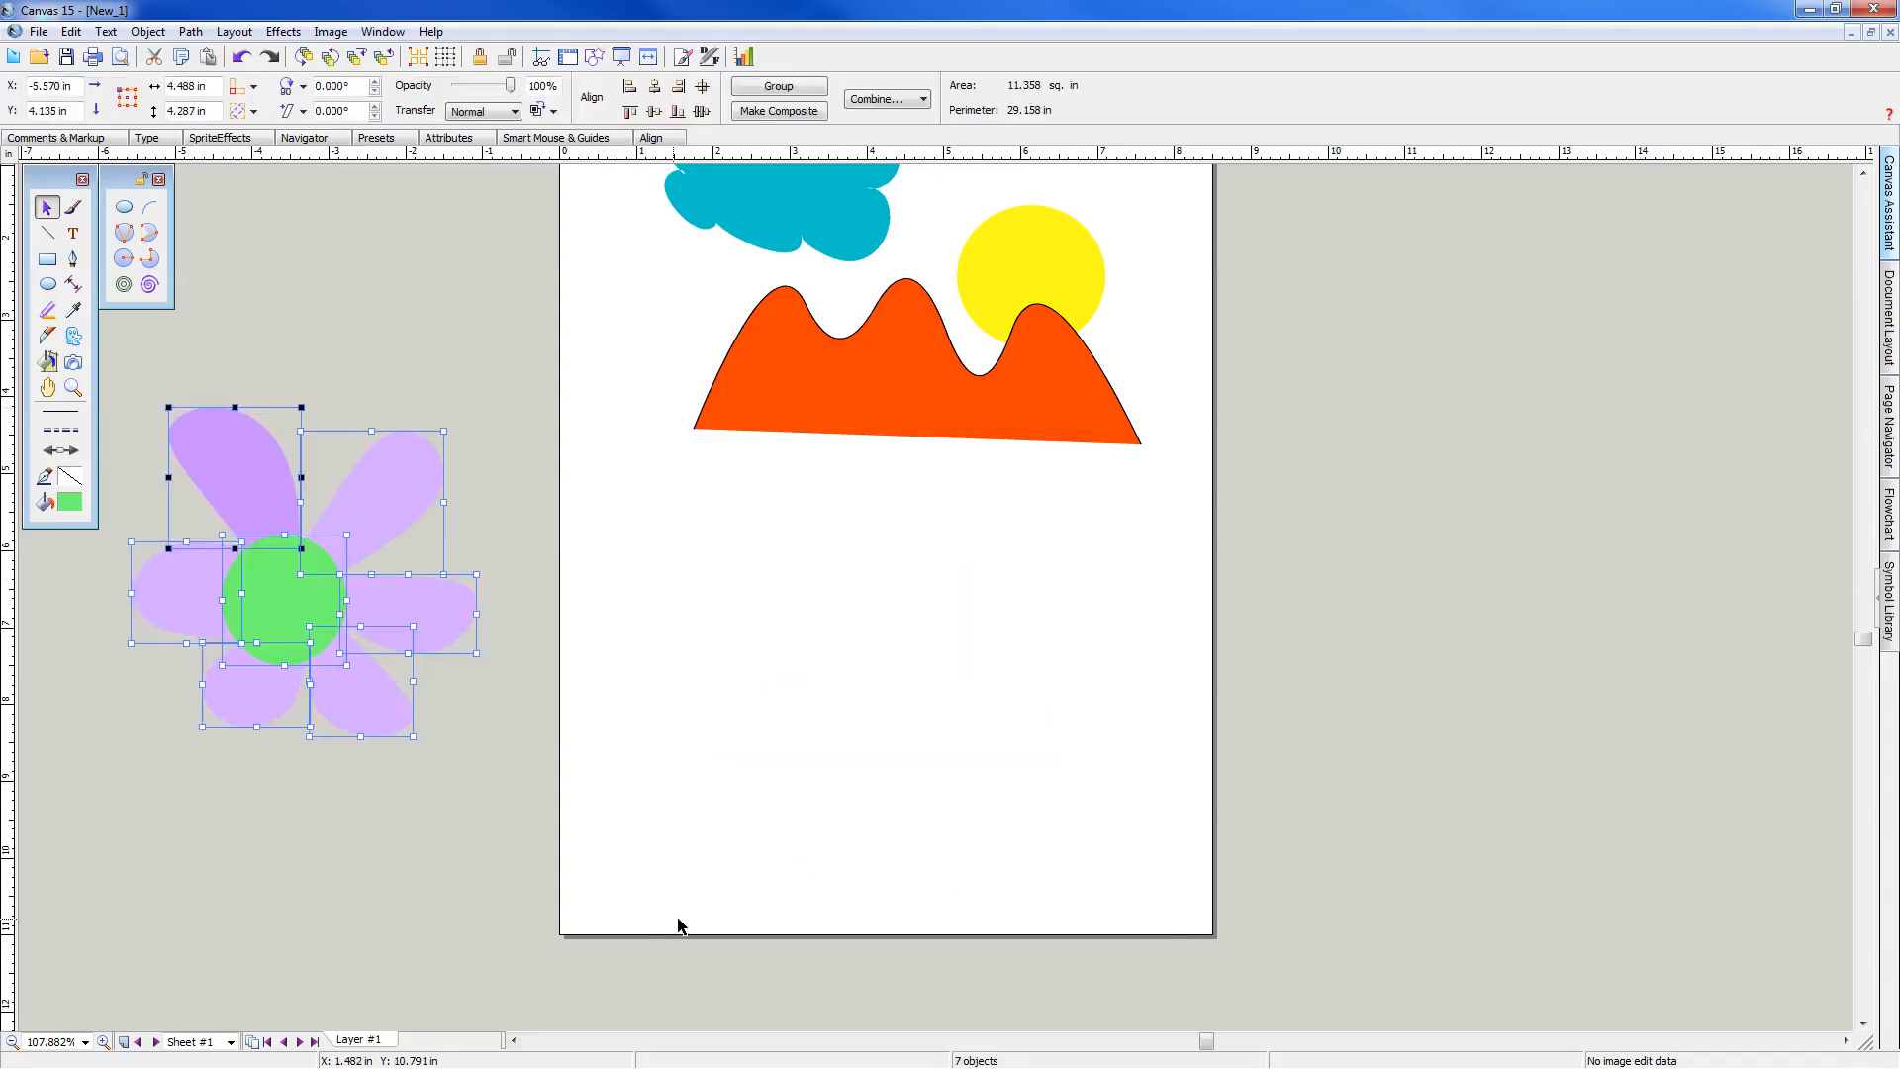
pyautogui.click(746, 772)
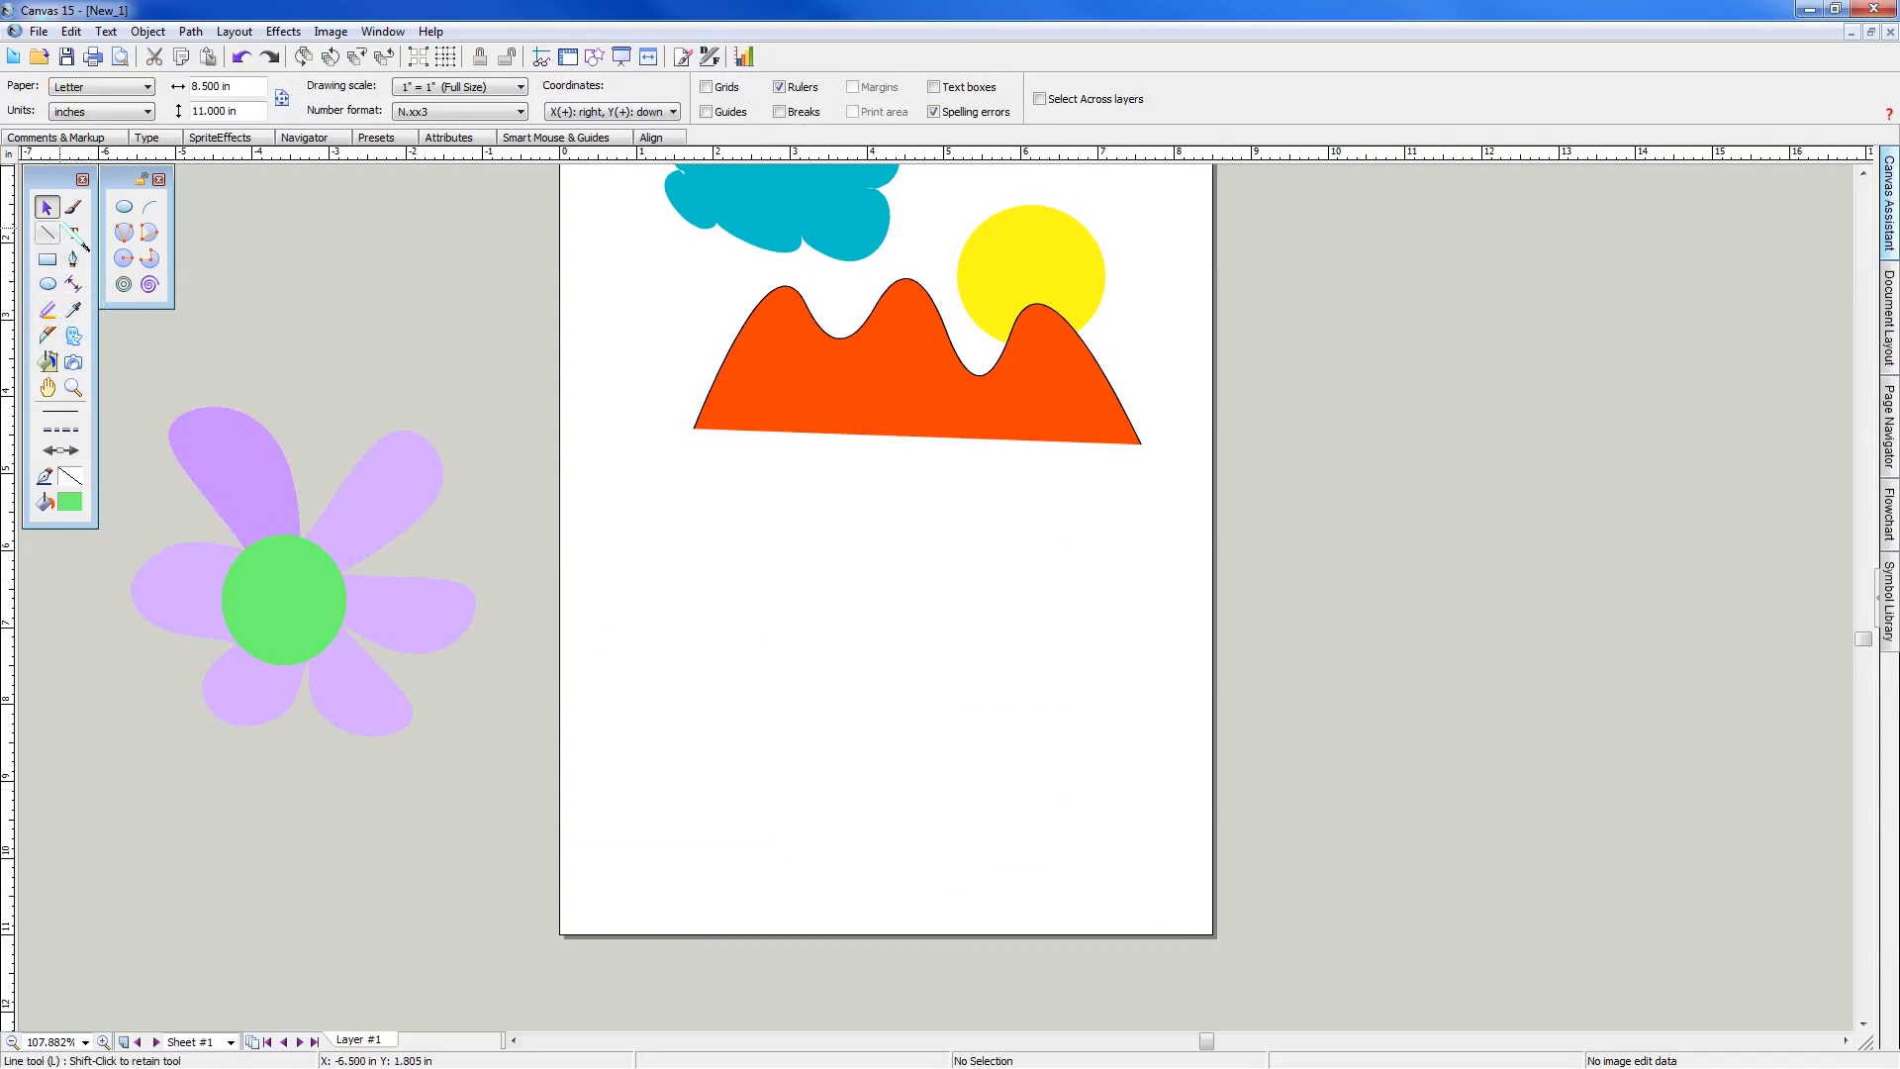
# Start a light purple Auto Curve flower outline on the blank page area below the mountains, shaping its upper petal
pyautogui.click(85, 503)
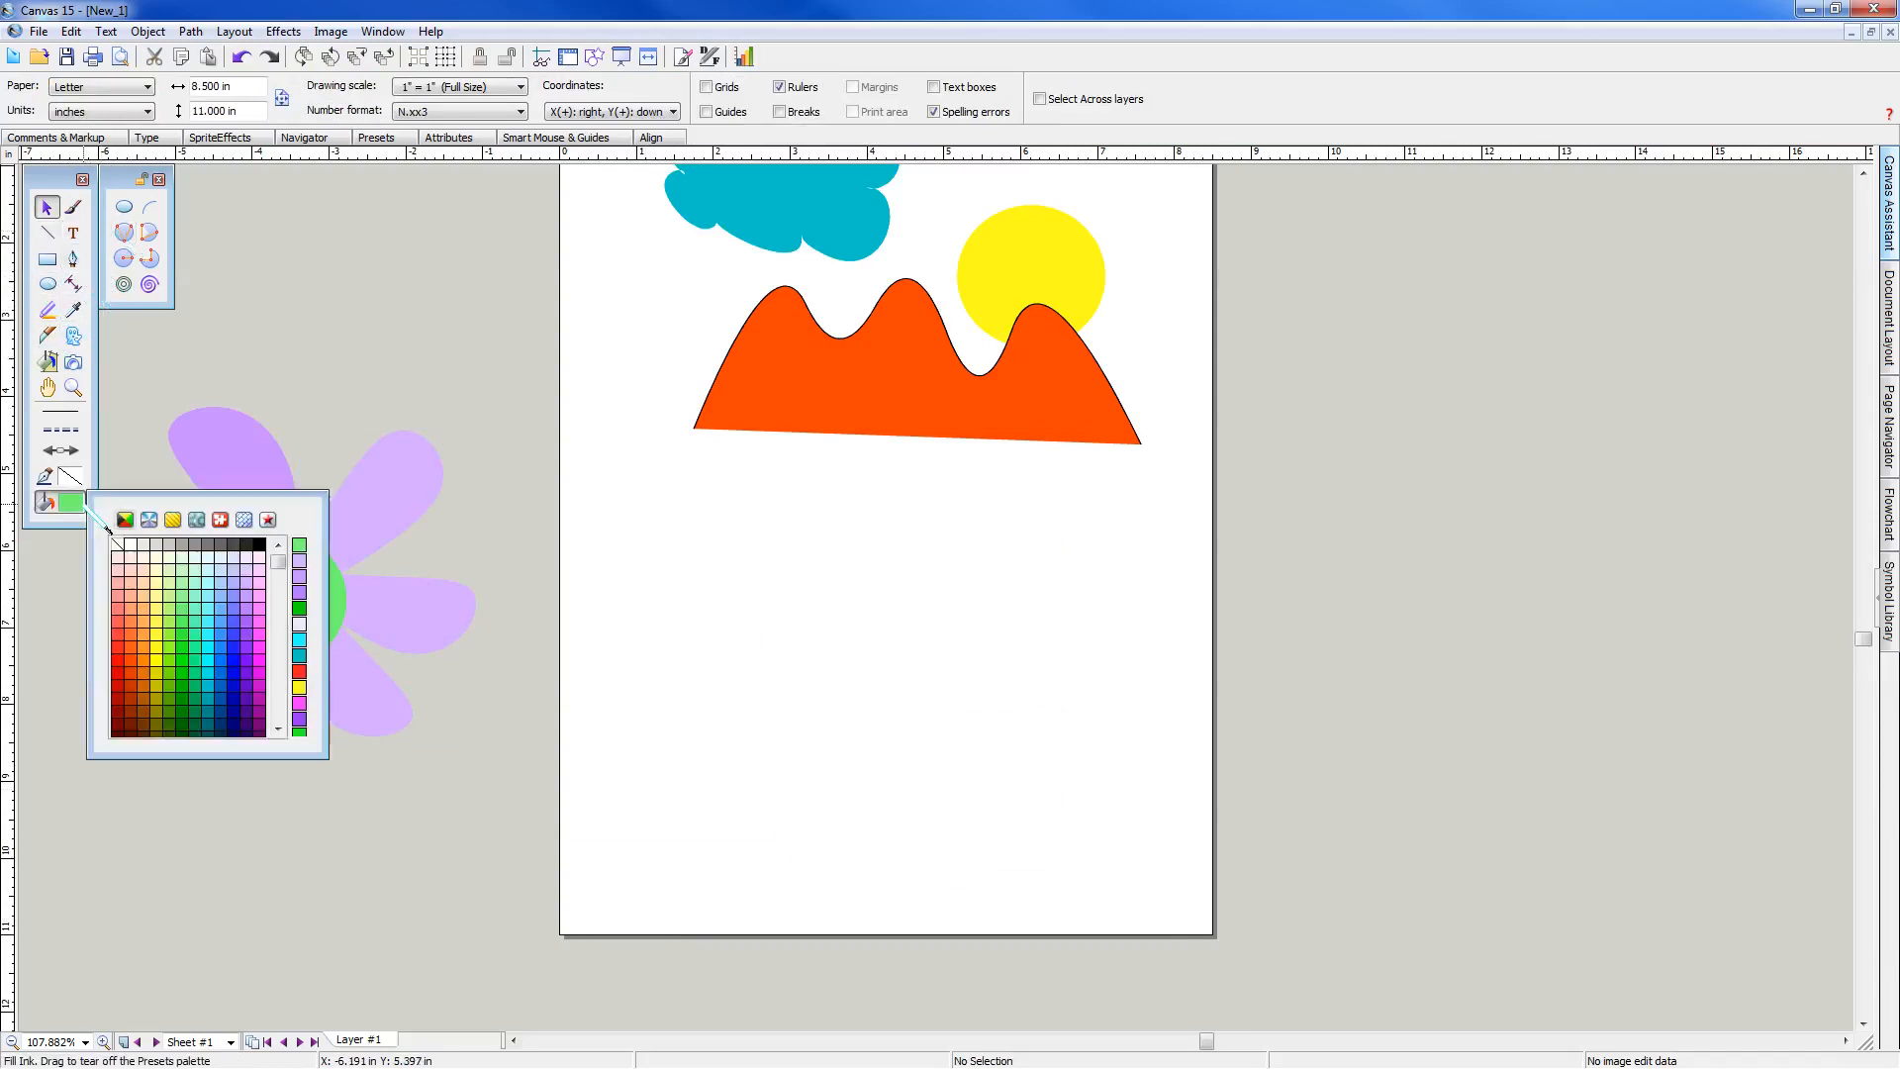
pyautogui.click(255, 608)
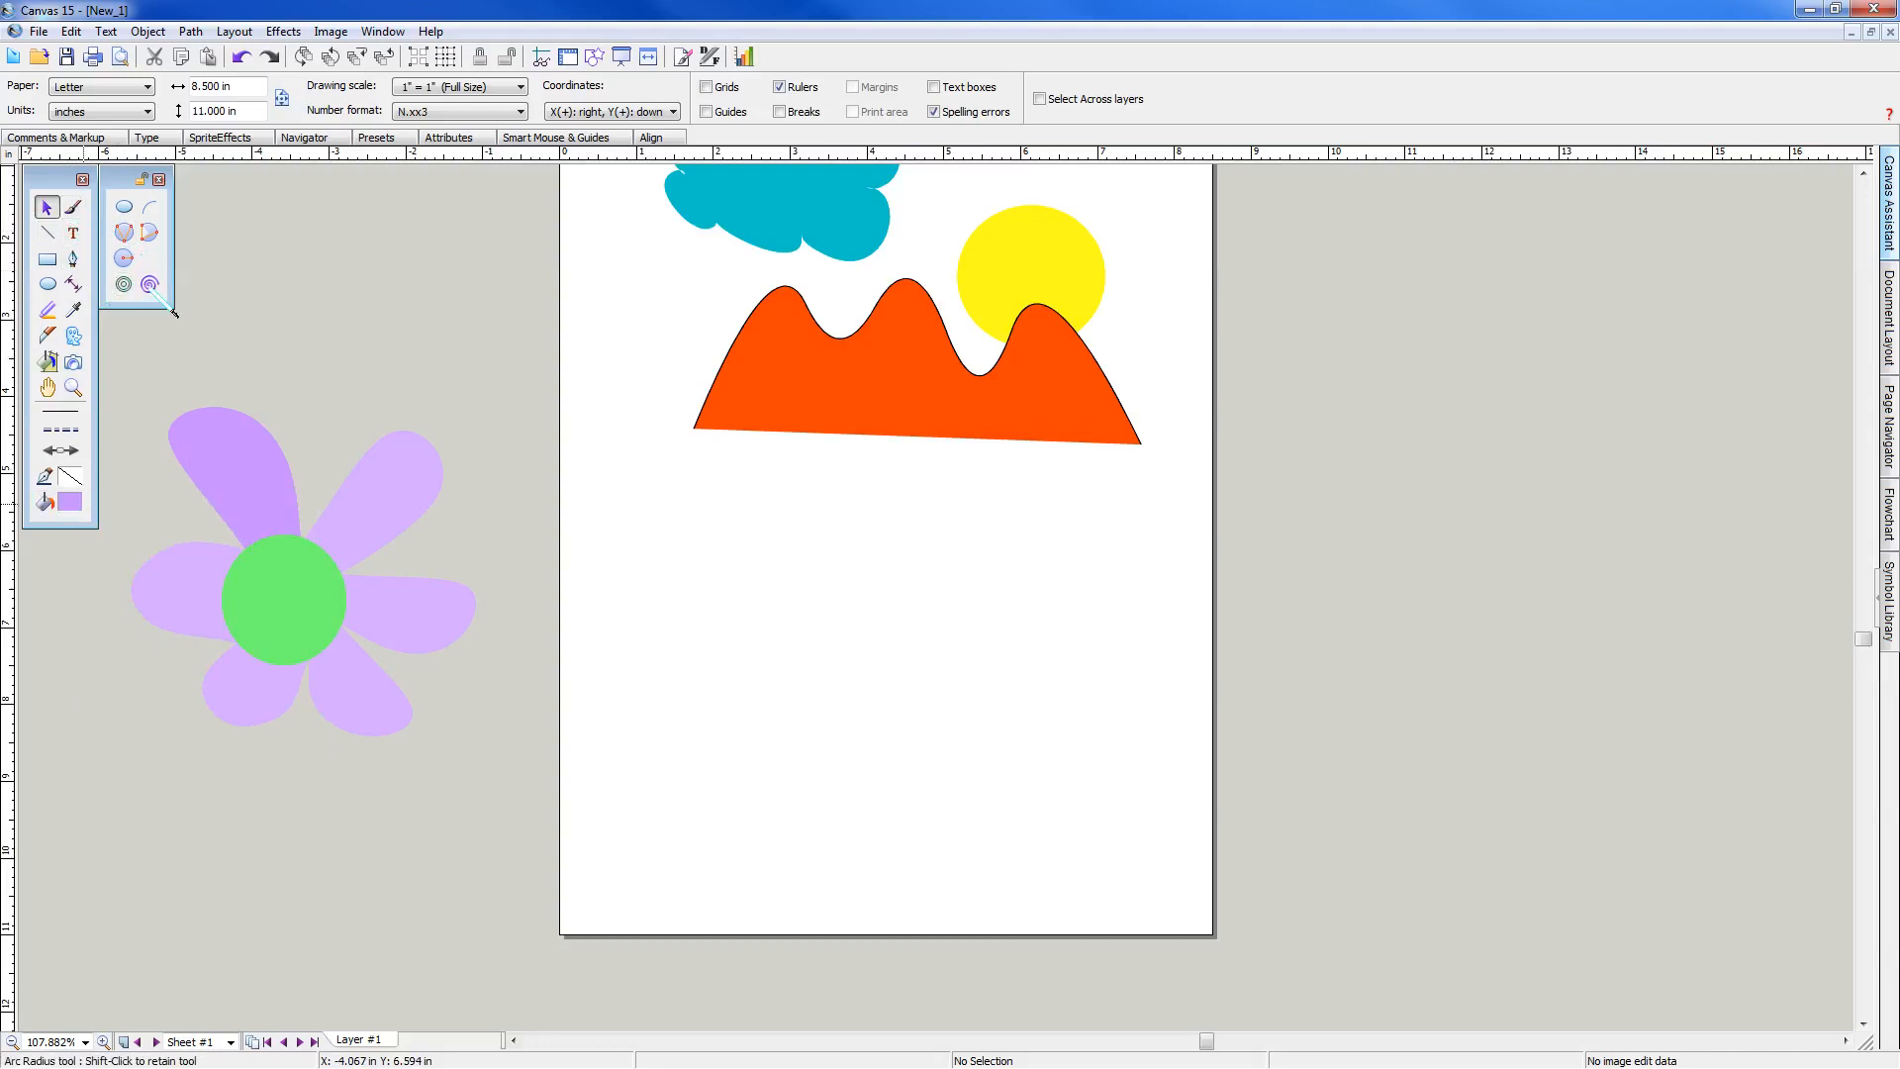
pyautogui.click(74, 259)
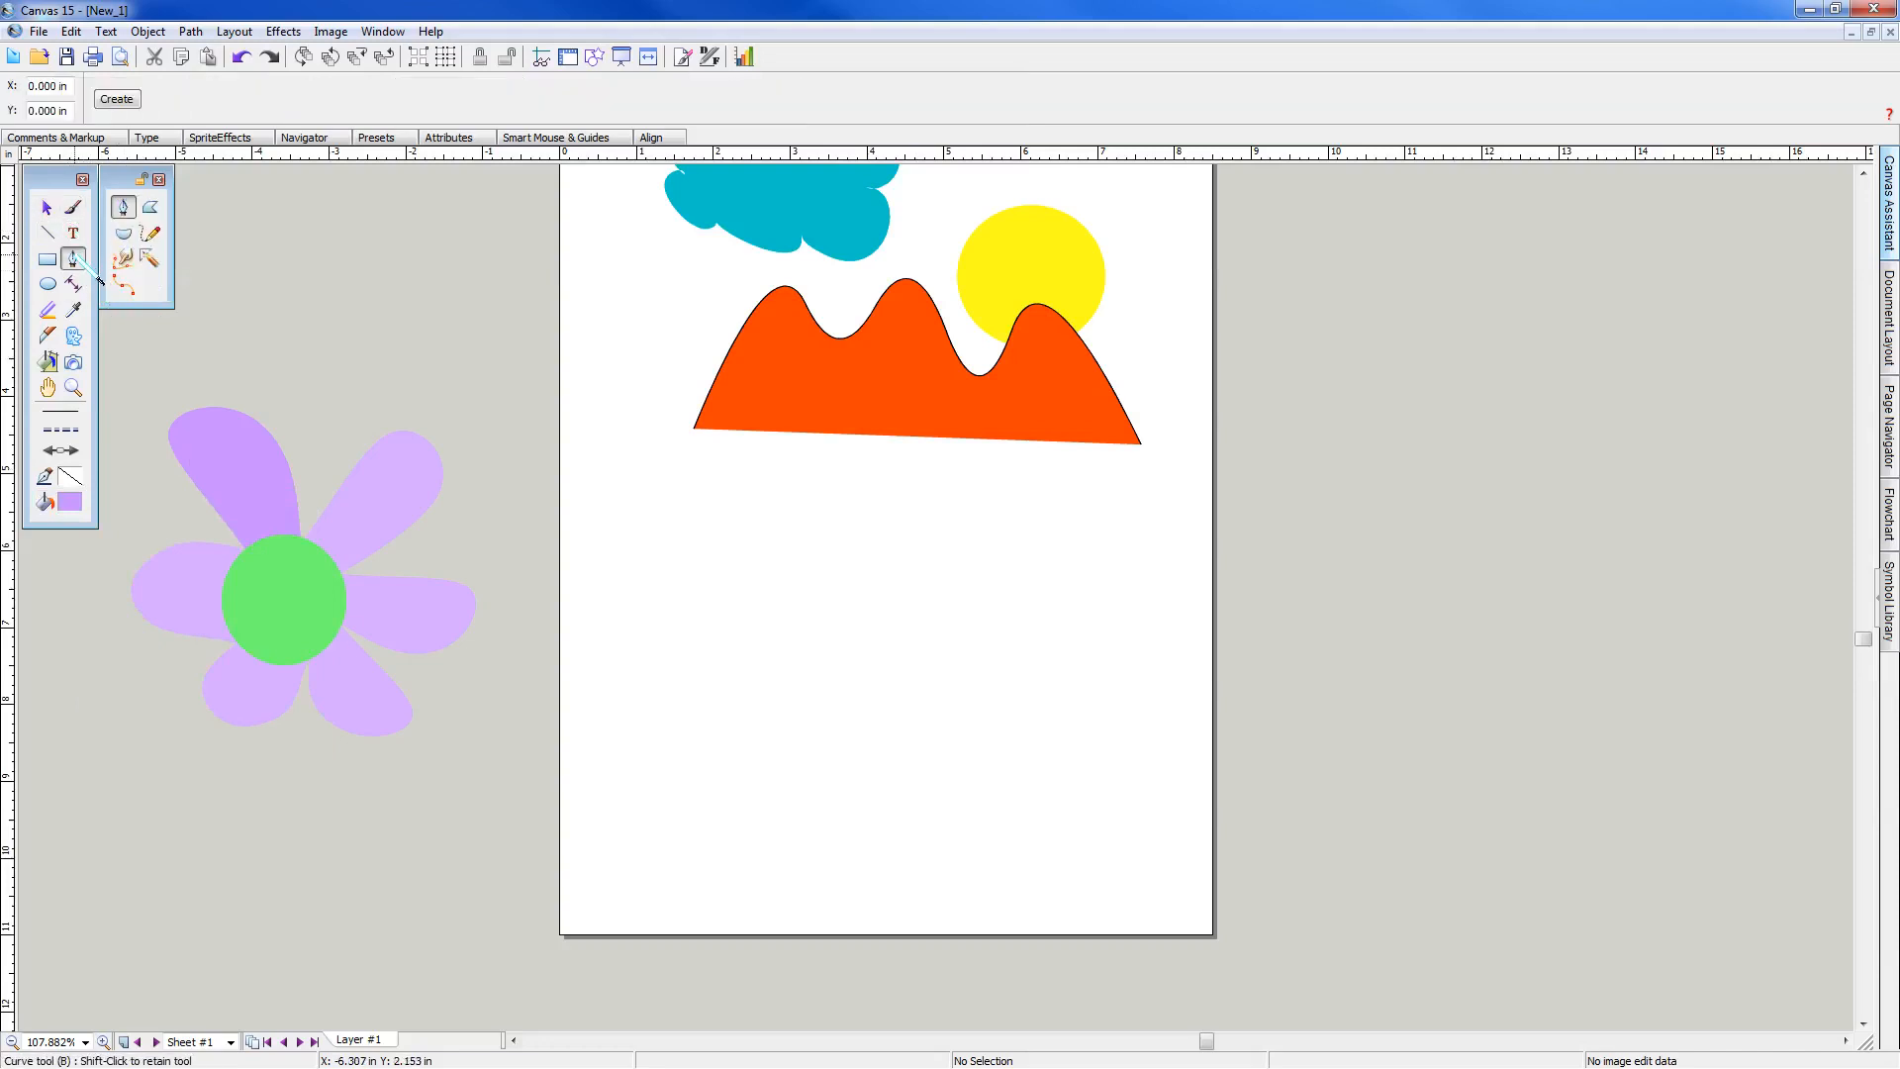
pyautogui.click(124, 286)
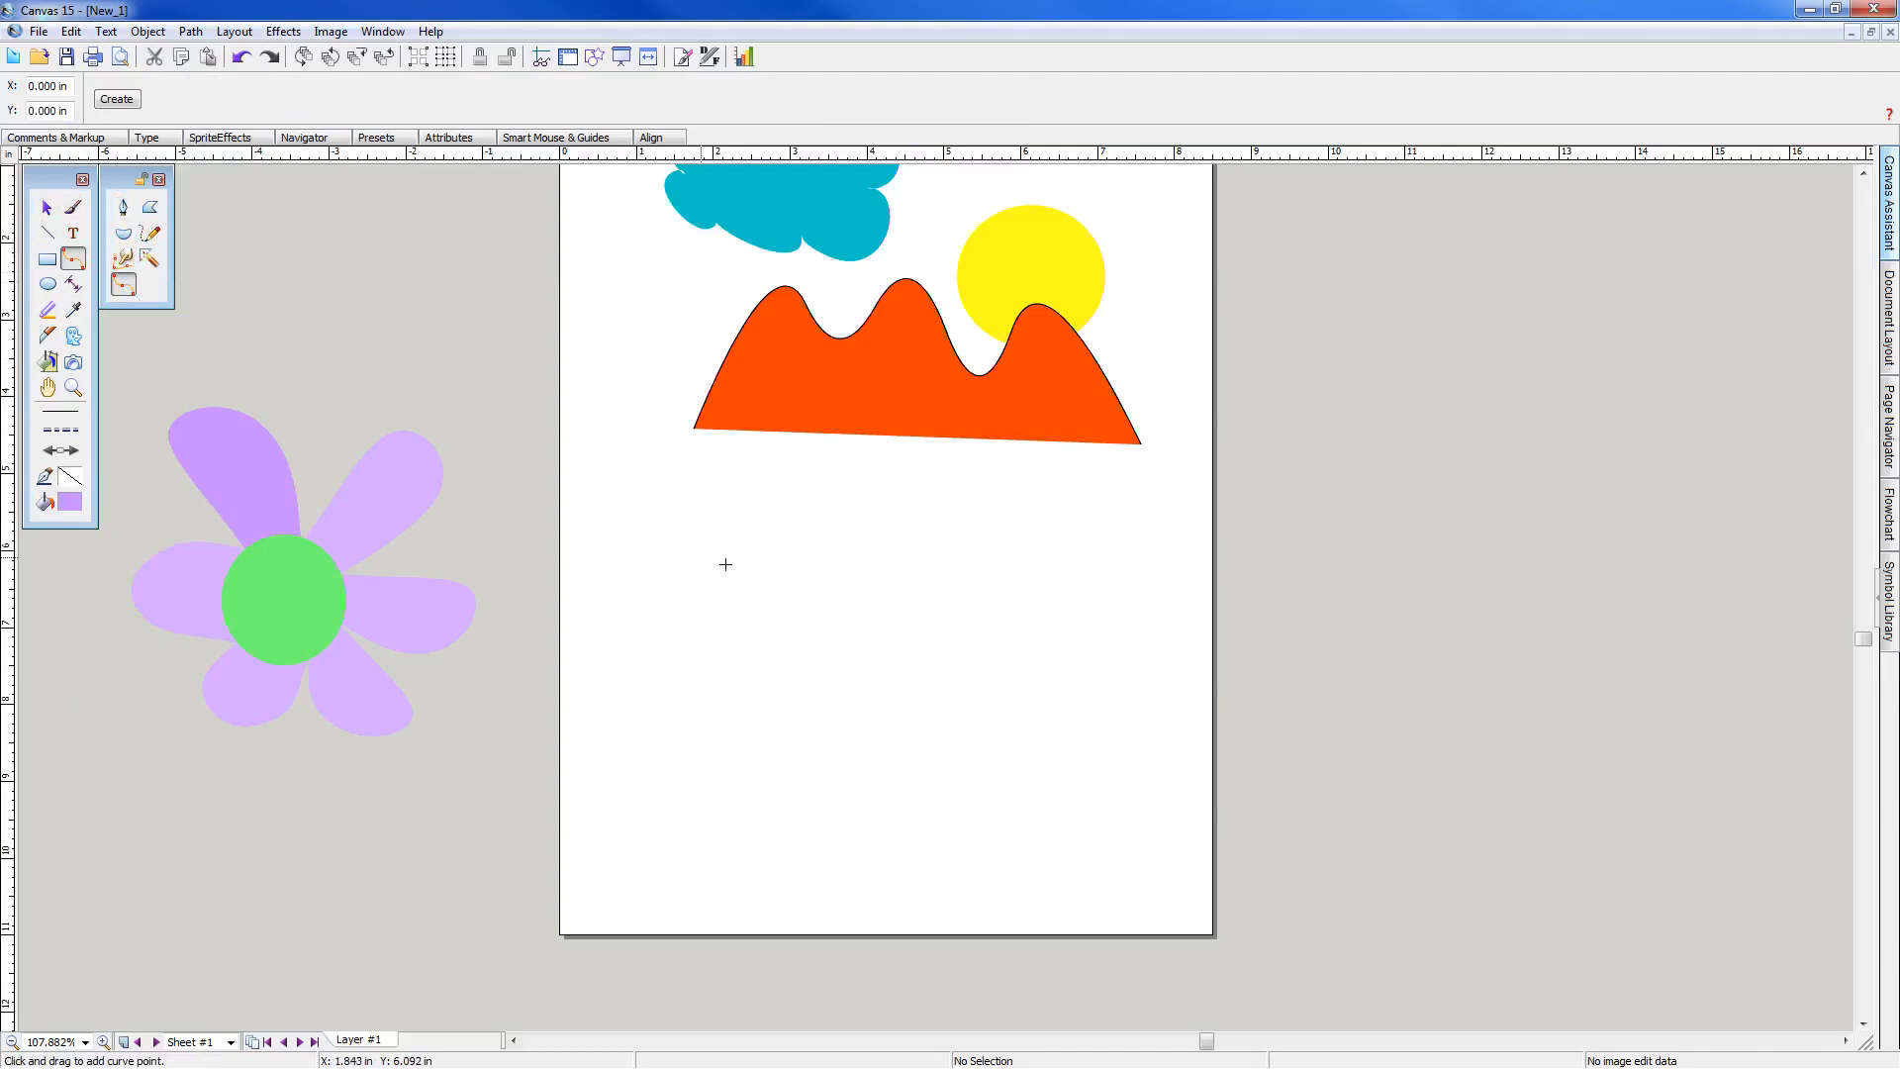
pyautogui.click(875, 631)
pyautogui.click(913, 515)
pyautogui.click(988, 564)
pyautogui.click(939, 650)
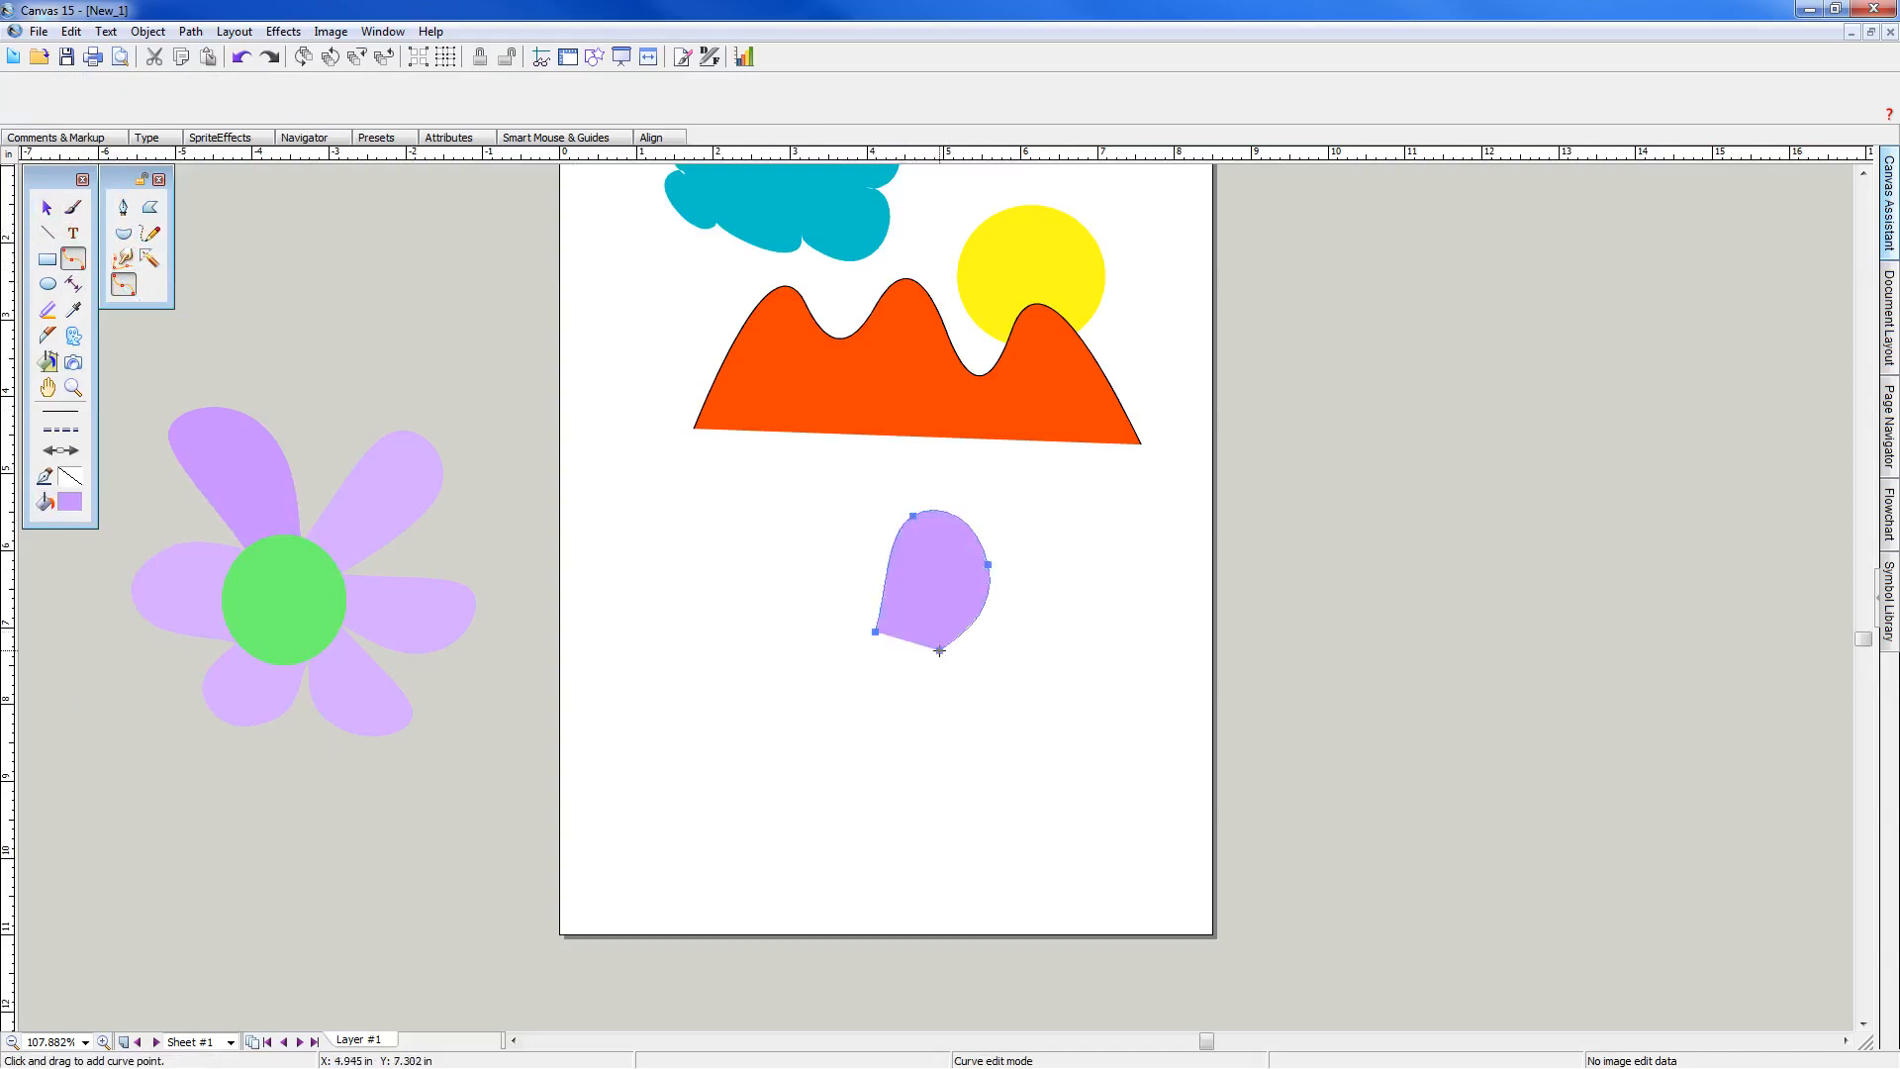
# Continue the flower outline with a second petal pointing right and a third petal toward the lower right
pyautogui.click(1046, 661)
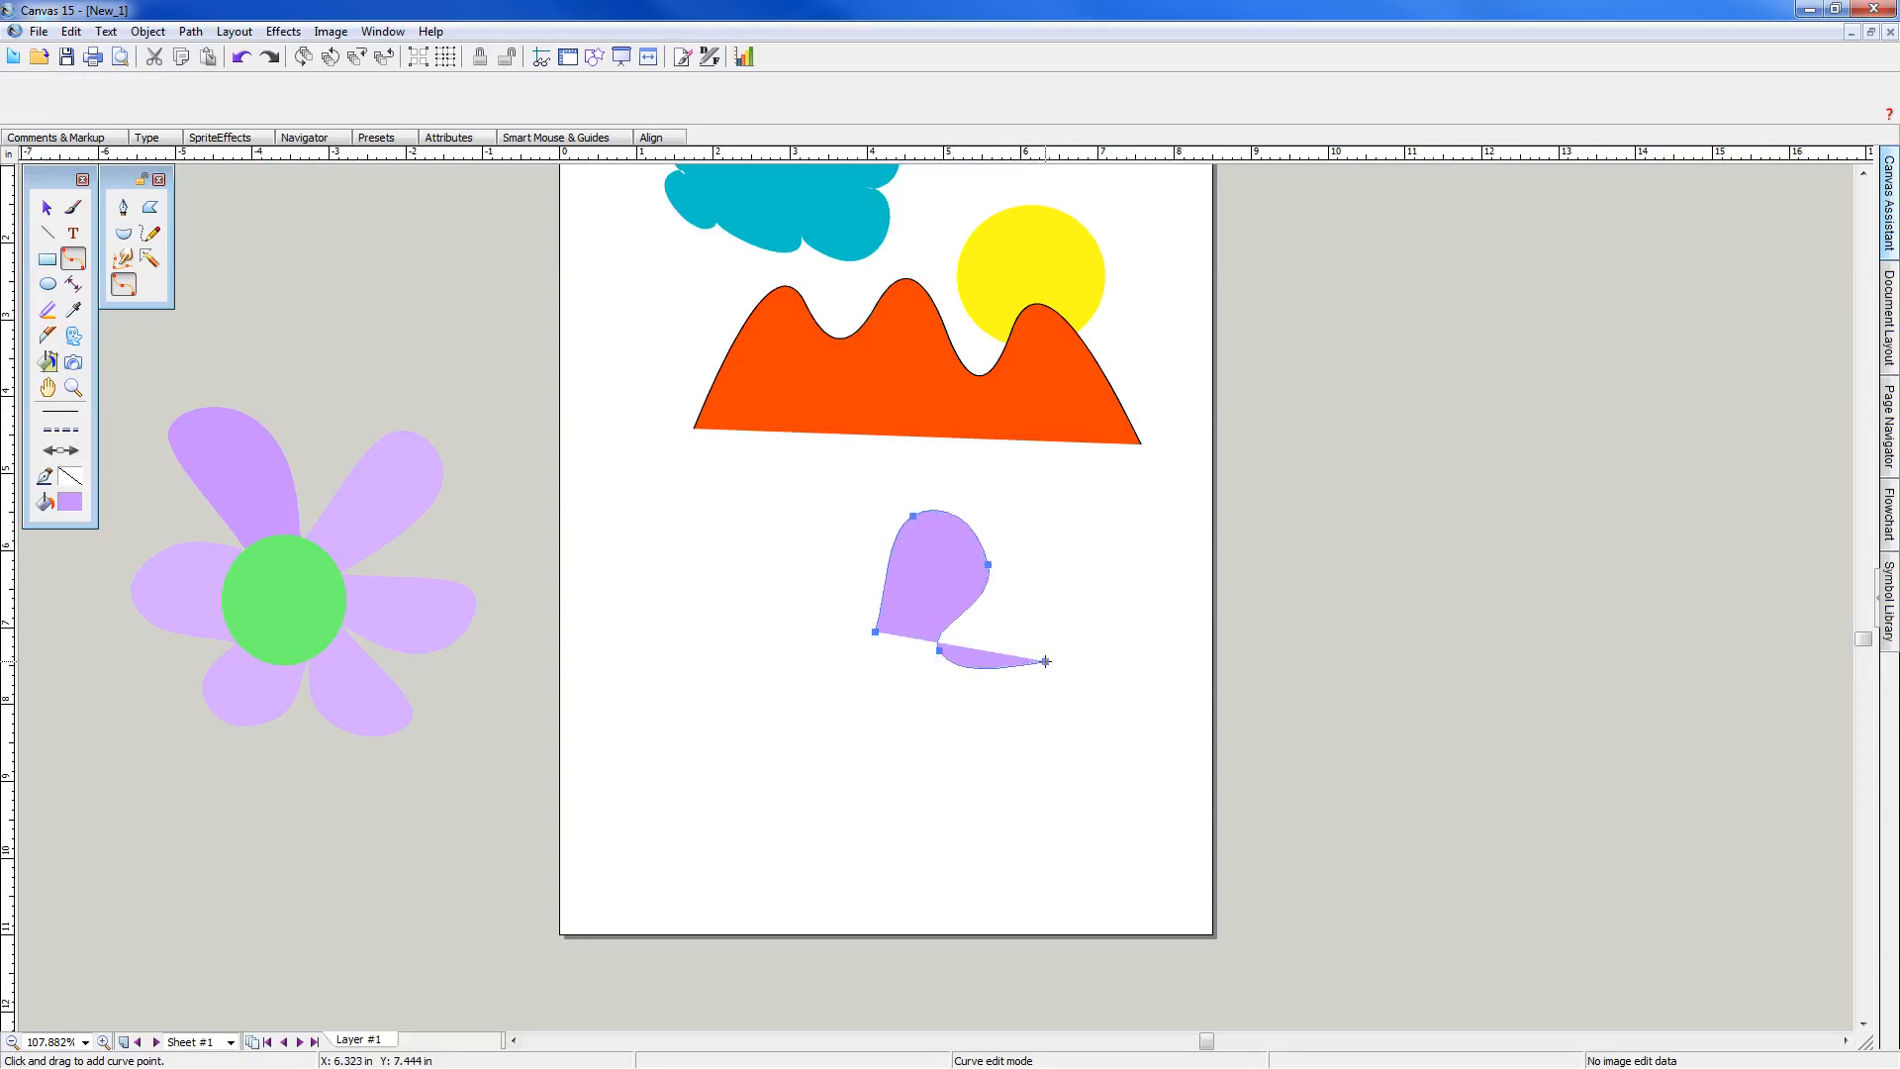
pyautogui.click(1025, 737)
pyautogui.click(943, 737)
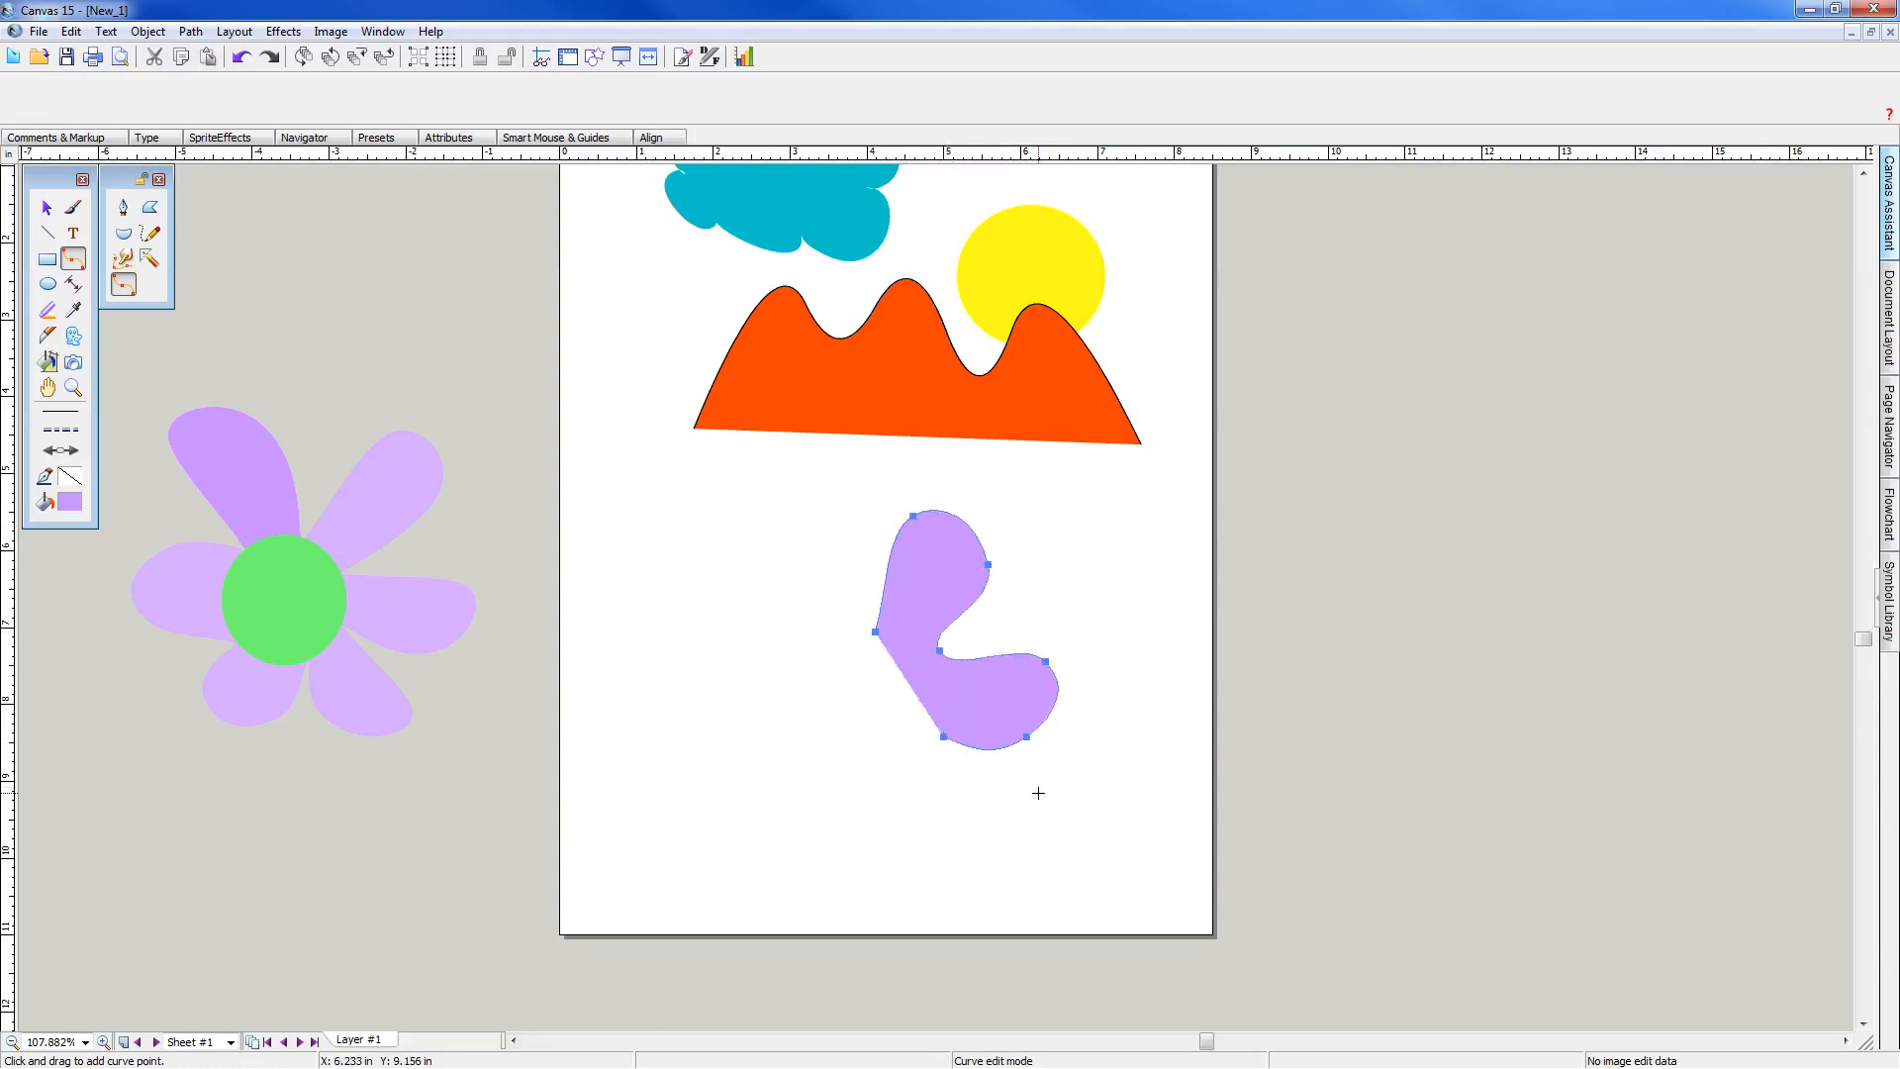
pyautogui.click(1038, 792)
pyautogui.click(978, 838)
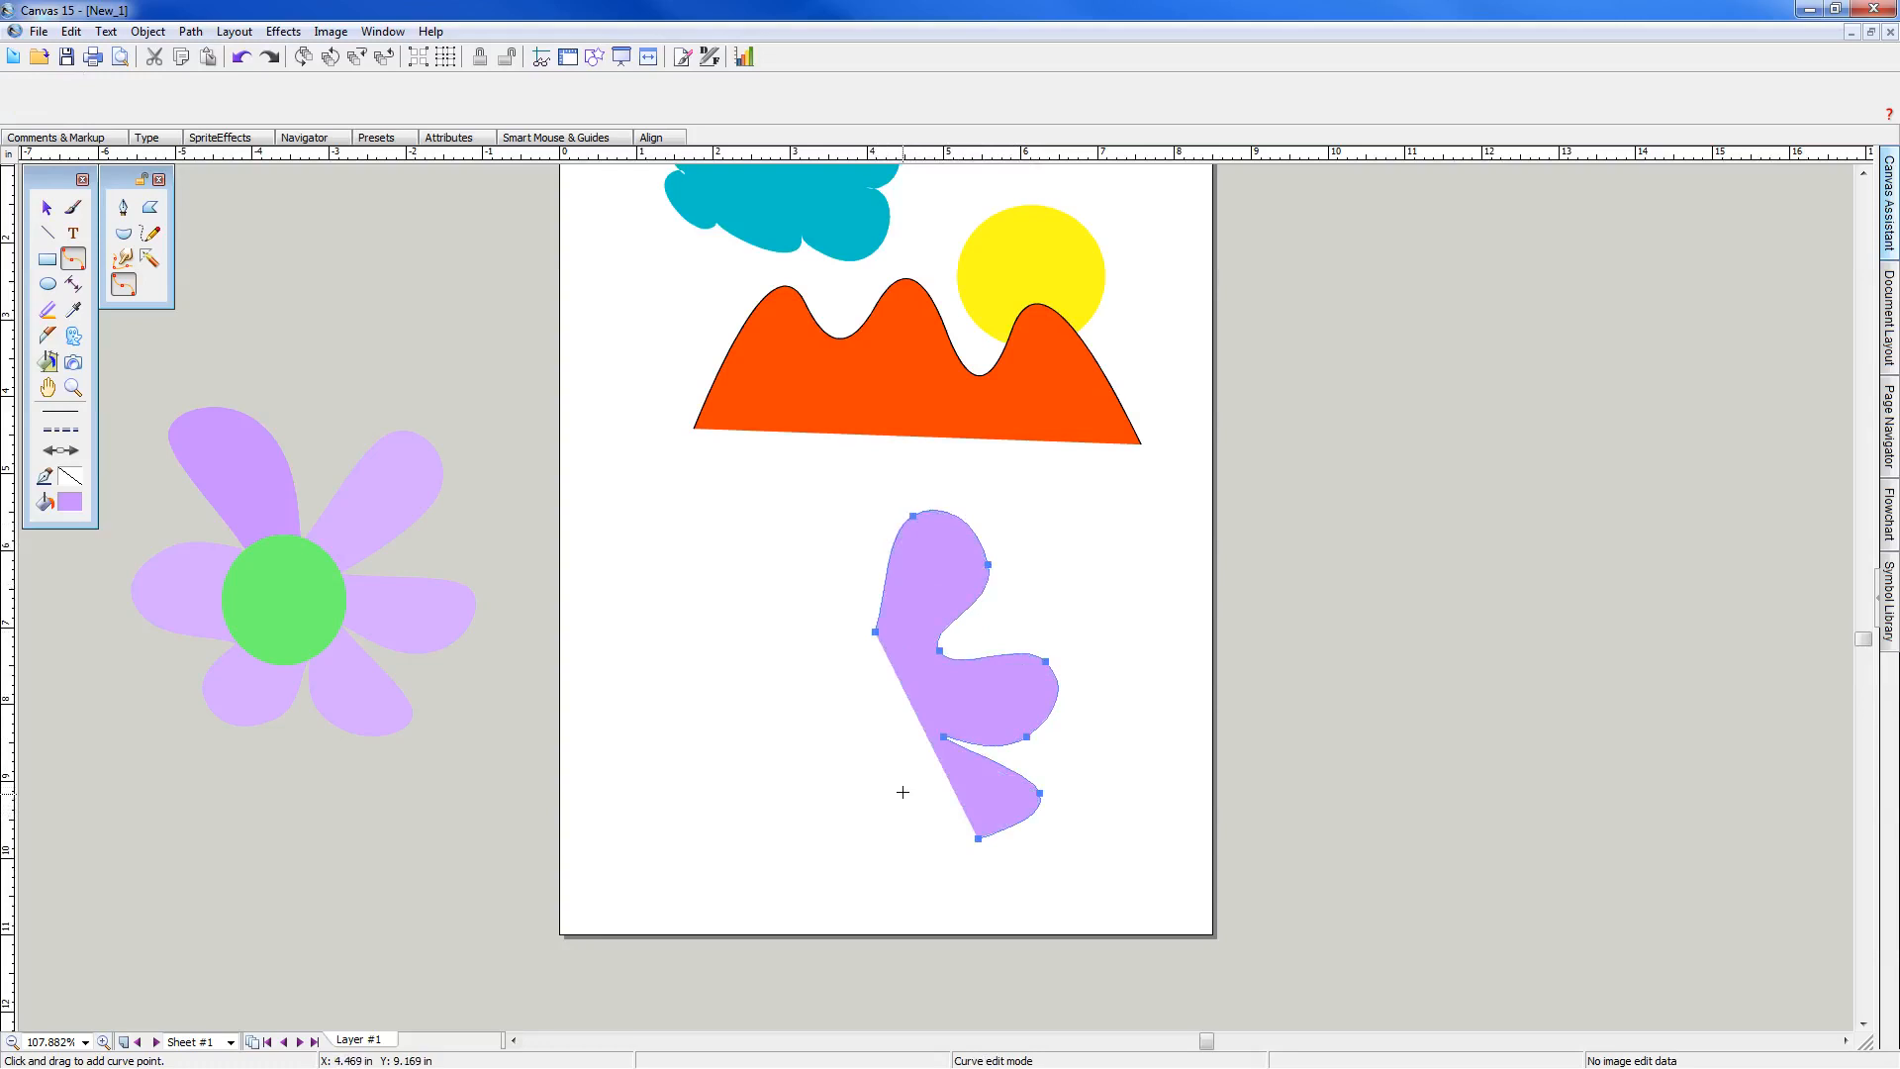
pyautogui.click(901, 779)
# Extend the same outline with a fourth petal pointing down and a fifth petal pointing left
pyautogui.click(871, 854)
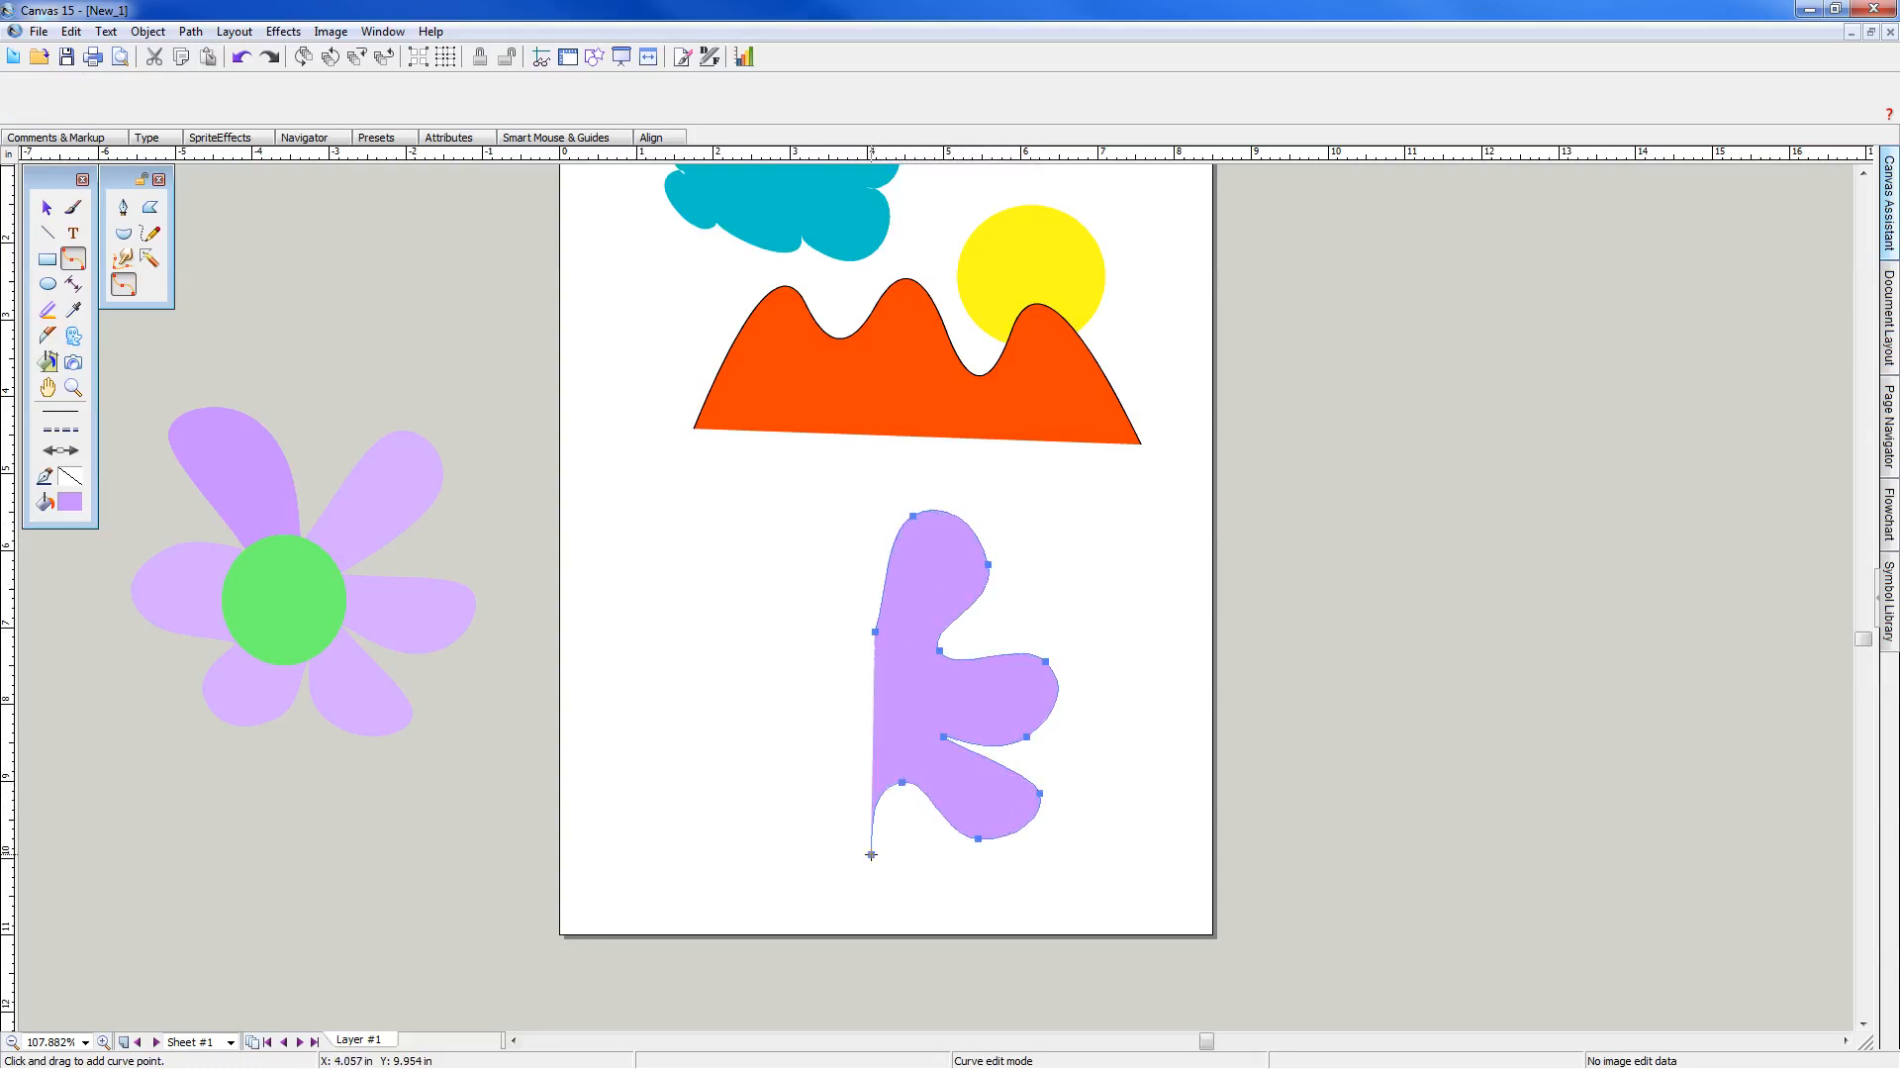
pyautogui.click(805, 838)
pyautogui.click(819, 760)
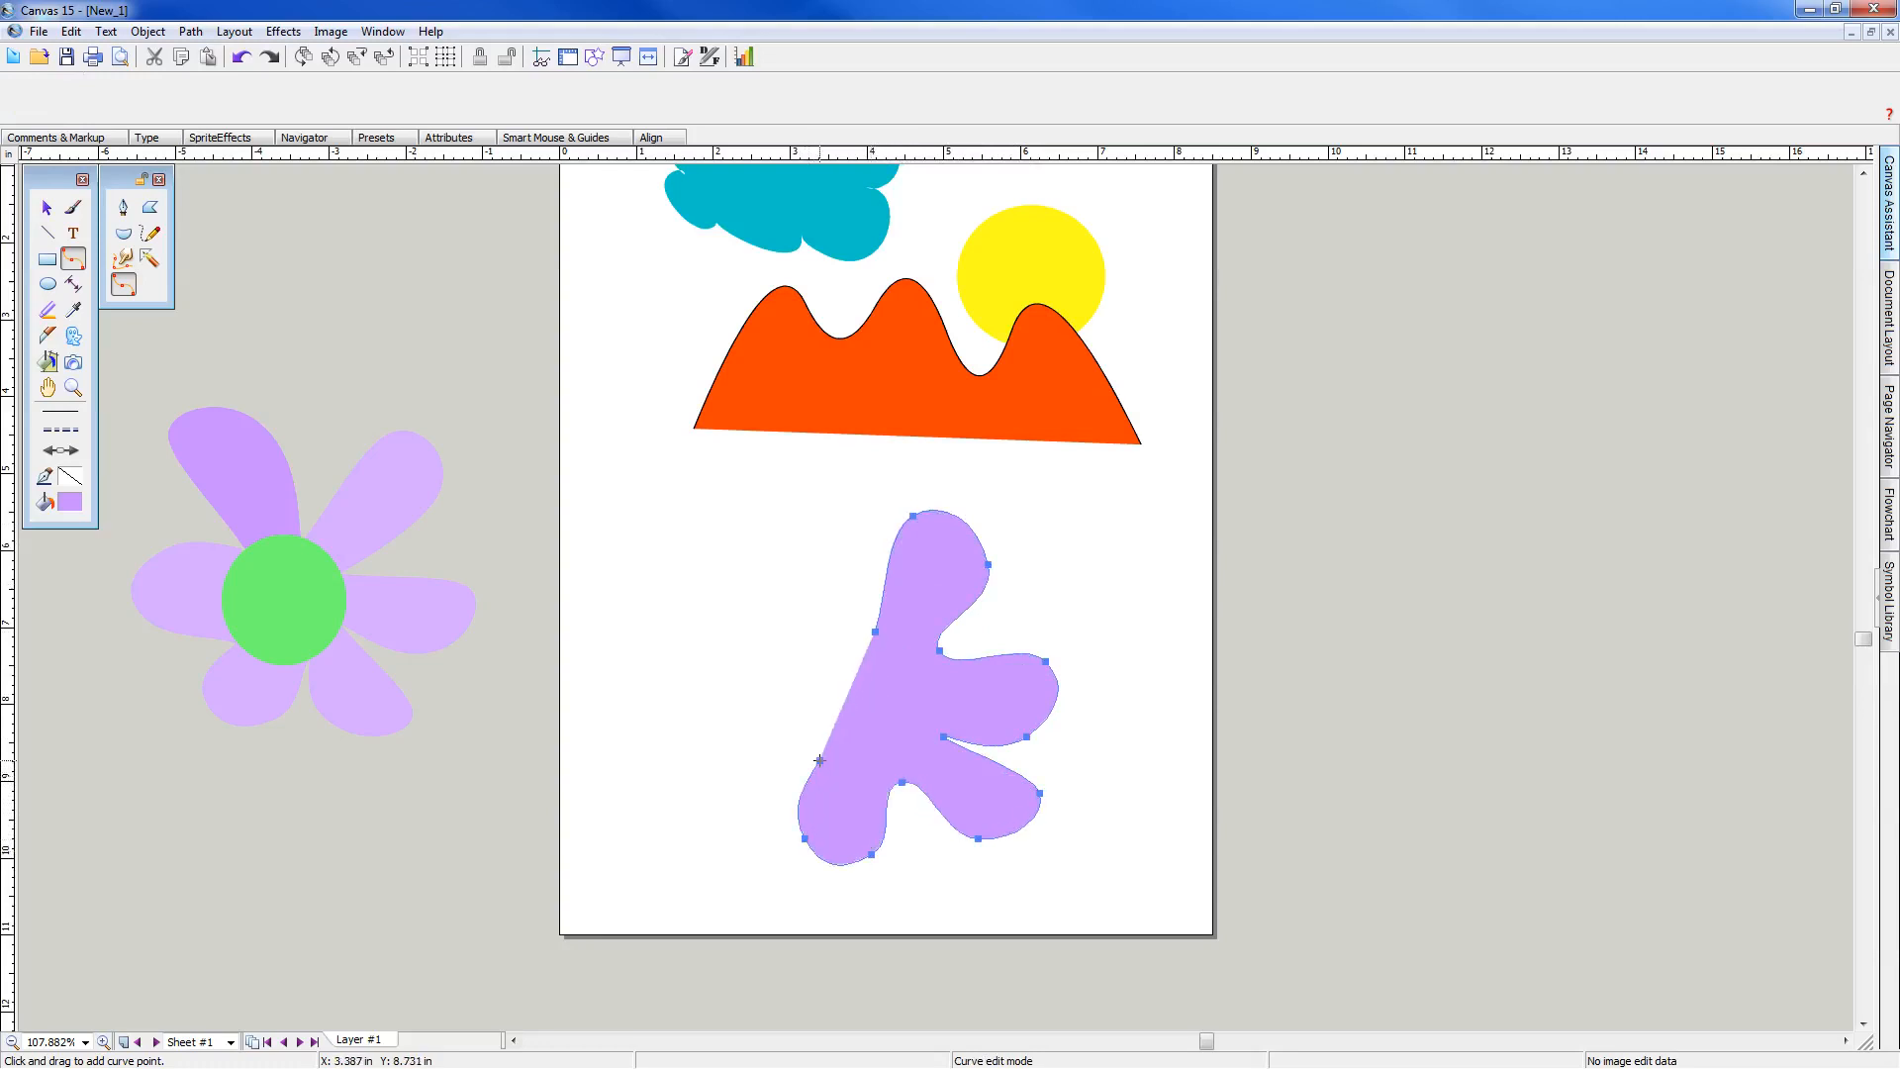
pyautogui.click(742, 793)
pyautogui.moveTo(728, 713); pyautogui.dragTo(800, 726)
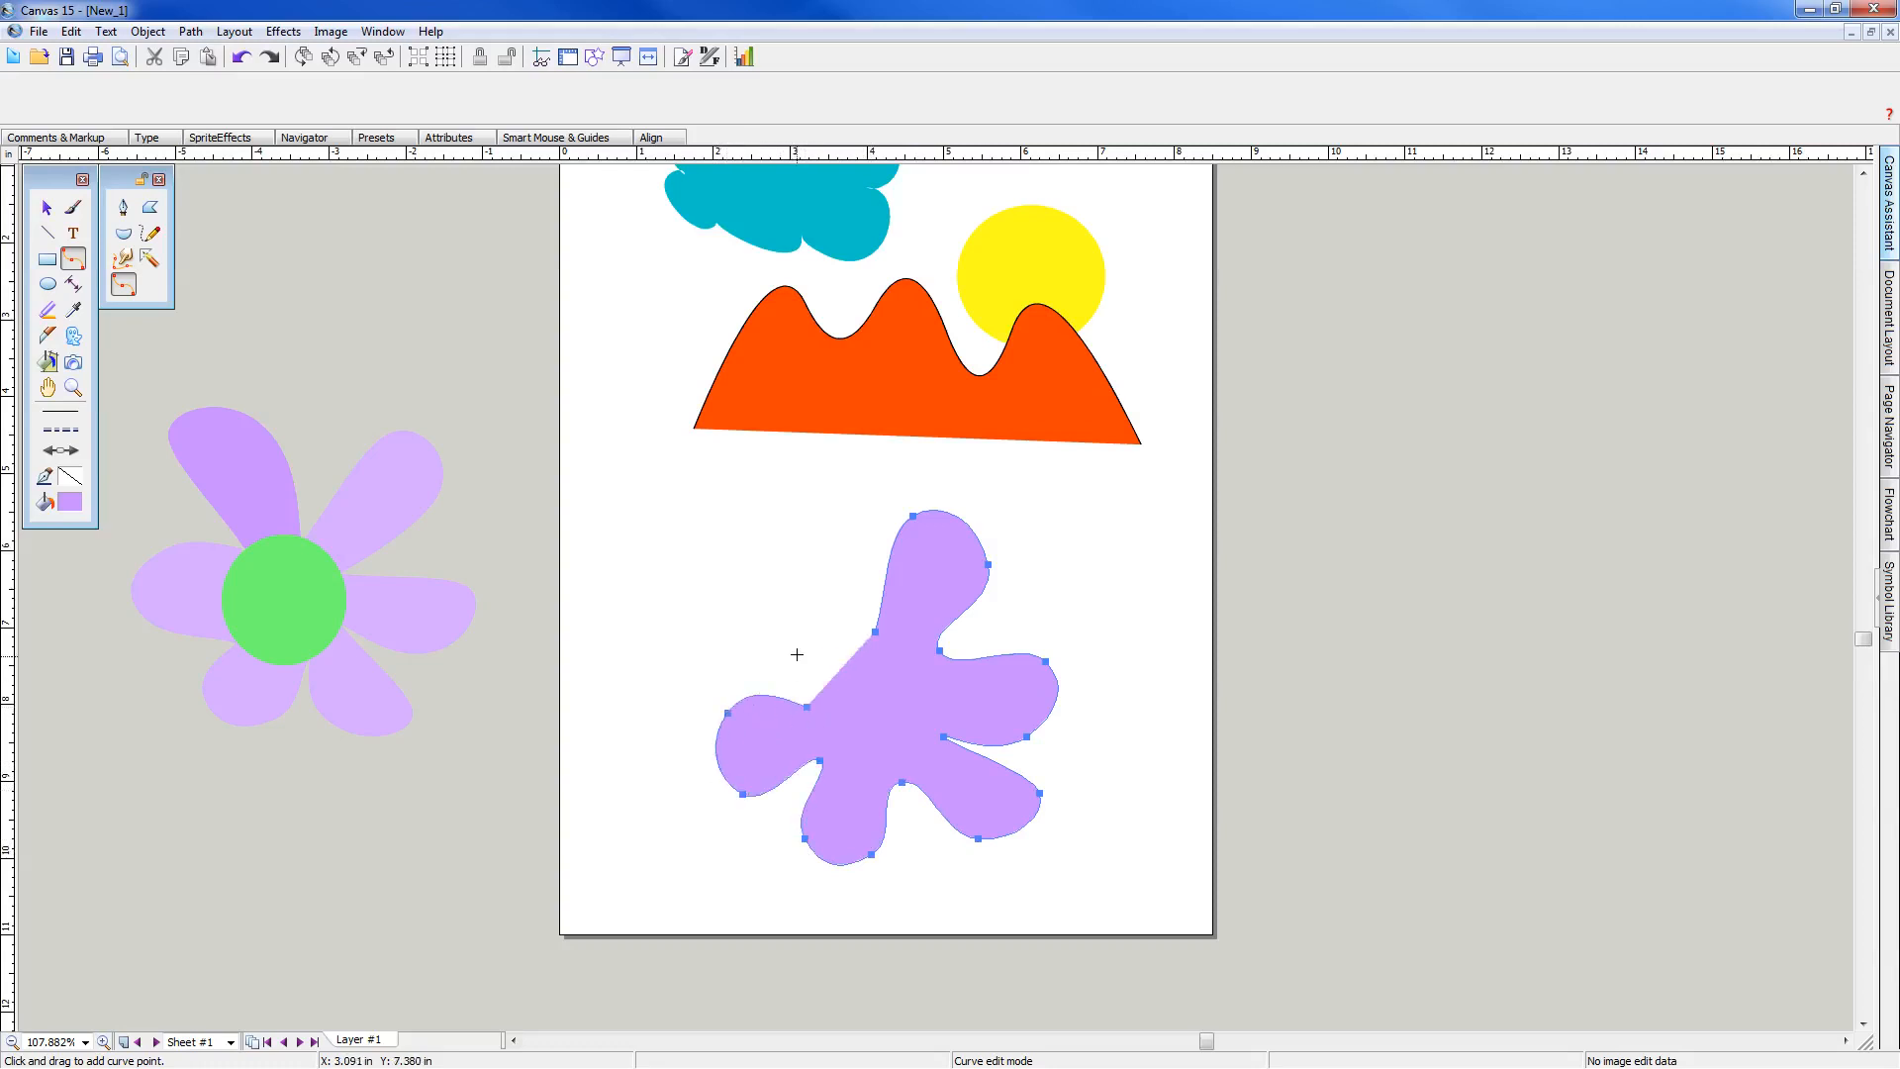
# Finish the roughly 4.5 by 4.6 in outline with an upper-left sixth petal meeting the starting point, and shift the shape slightly down and left
pyautogui.click(770, 634)
pyautogui.moveTo(805, 568); pyautogui.dragTo(830, 580)
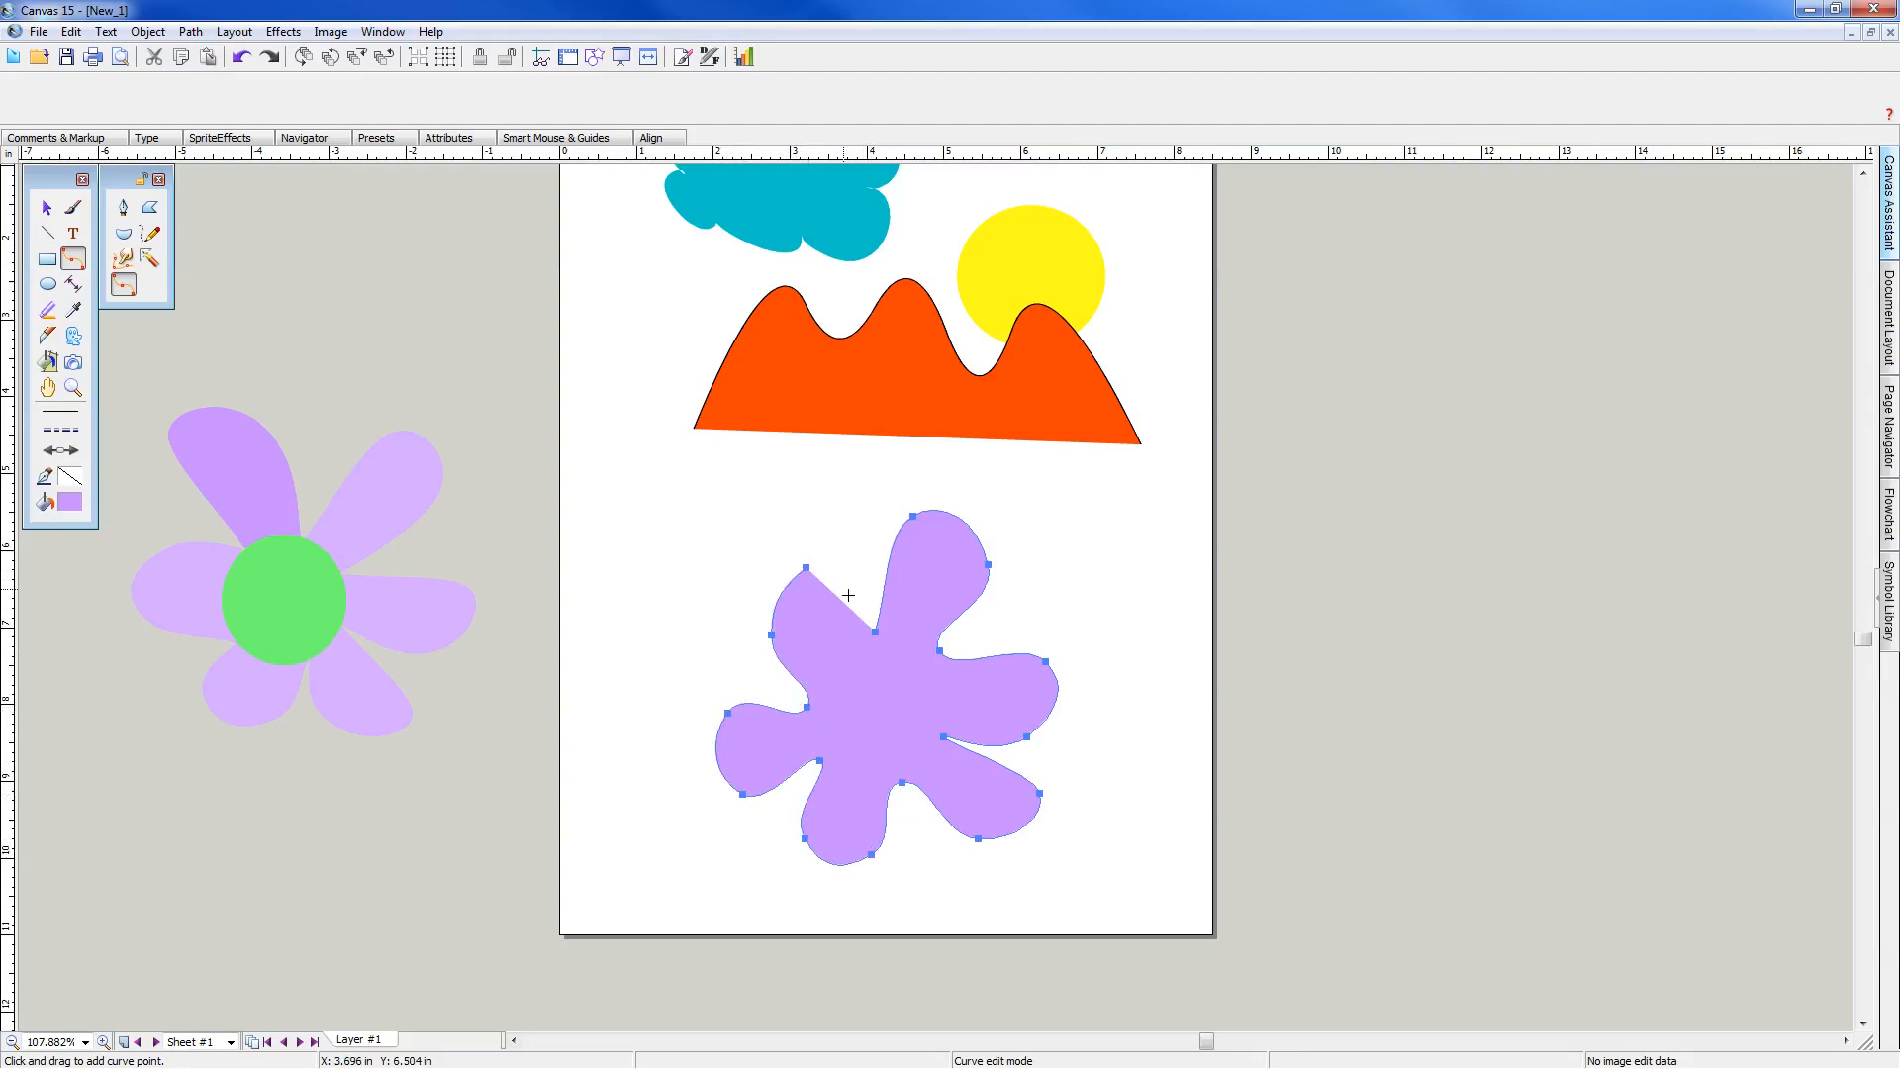
pyautogui.click(875, 631)
pyautogui.press('Escape')
pyautogui.click(852, 612)
pyautogui.click(830, 626)
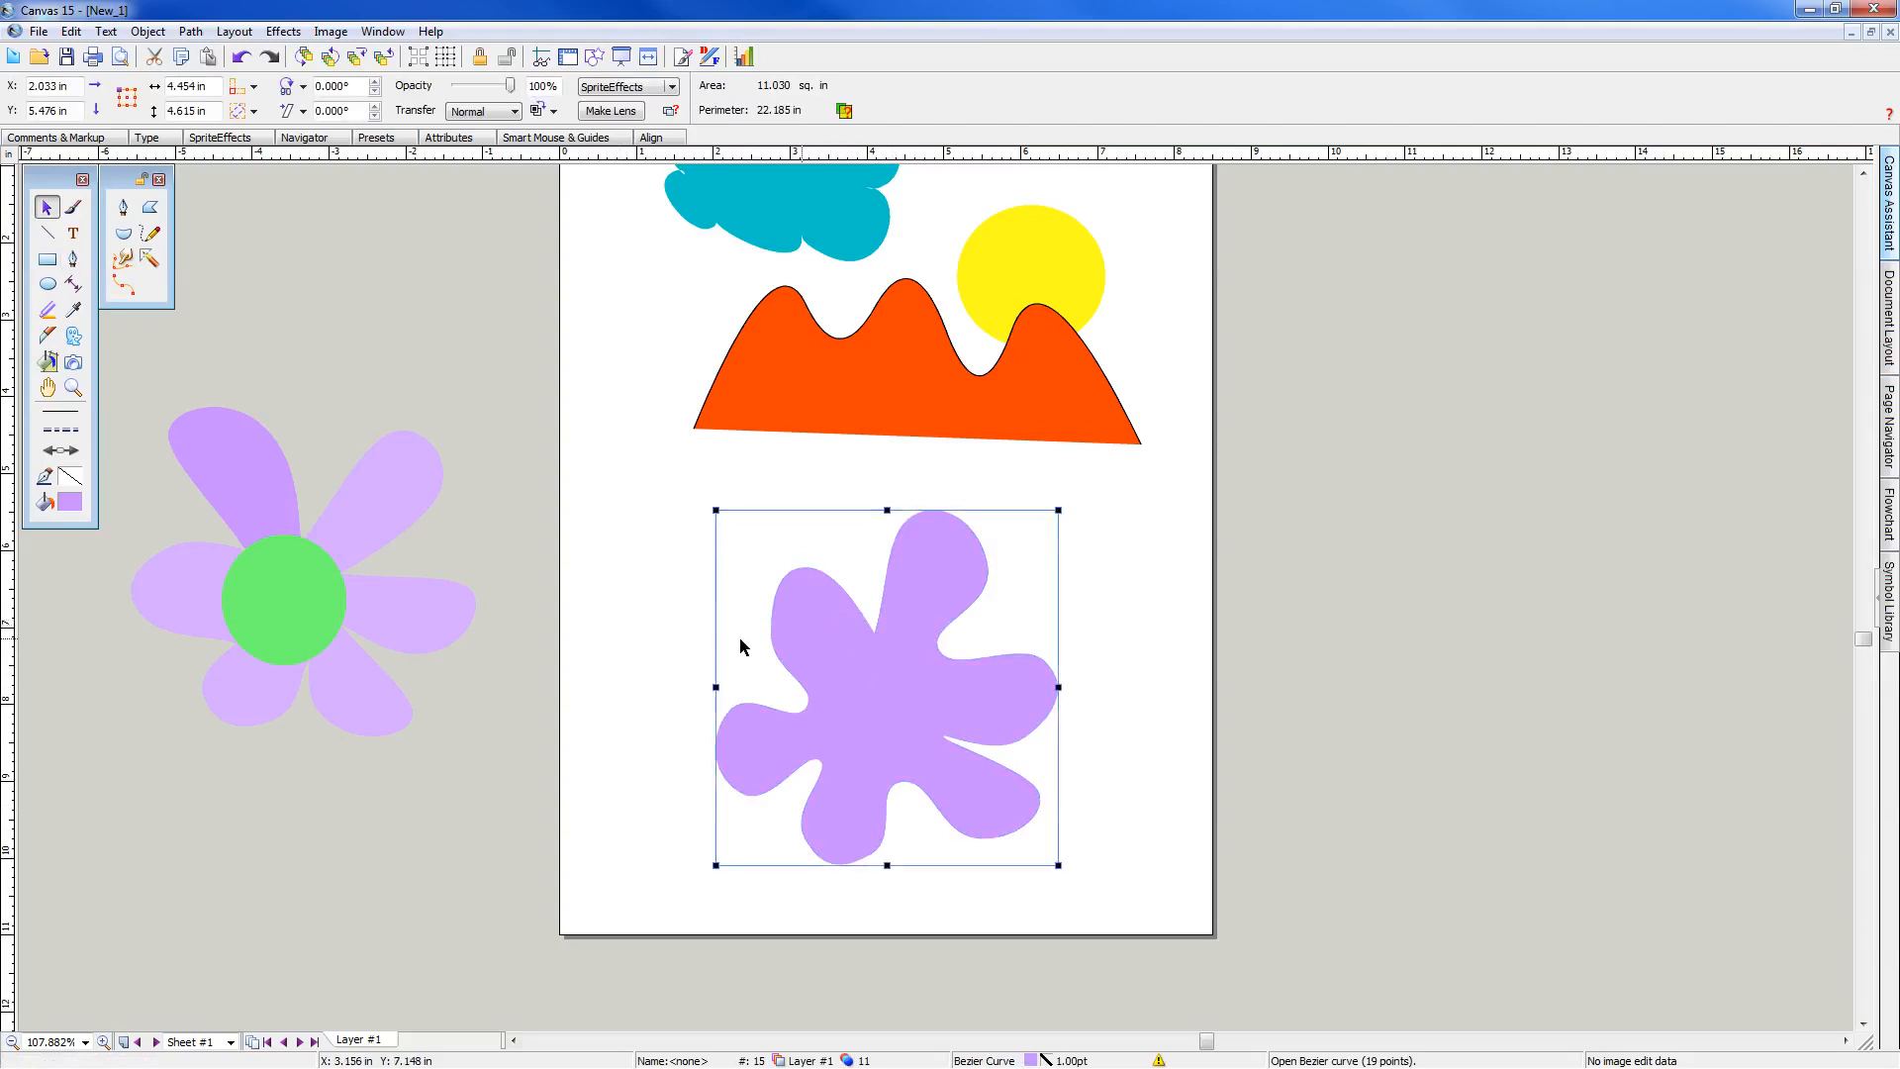
pyautogui.moveTo(825, 637); pyautogui.dragTo(810, 646)
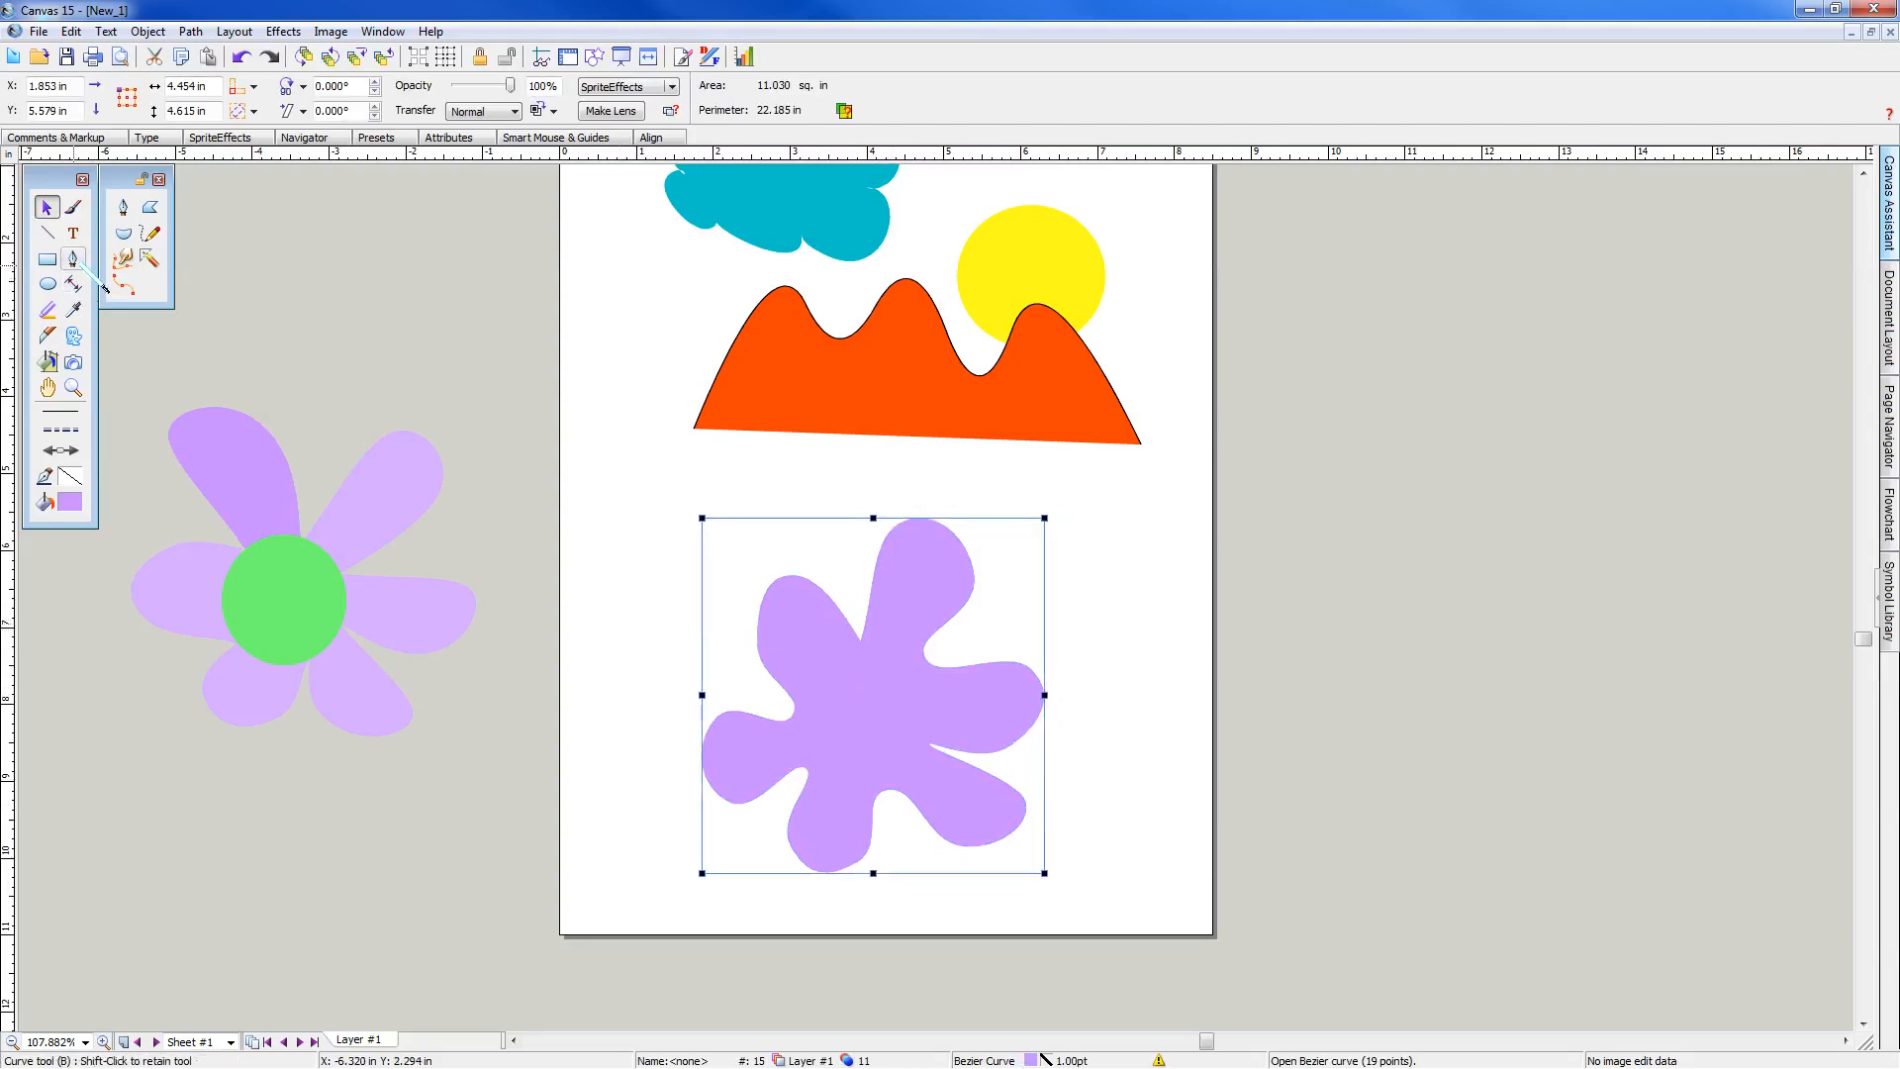
# Edit the flower's curve points to widen the gap between the two upper petals and move the notch between the two right petals outward
pyautogui.doubleClick(790, 629)
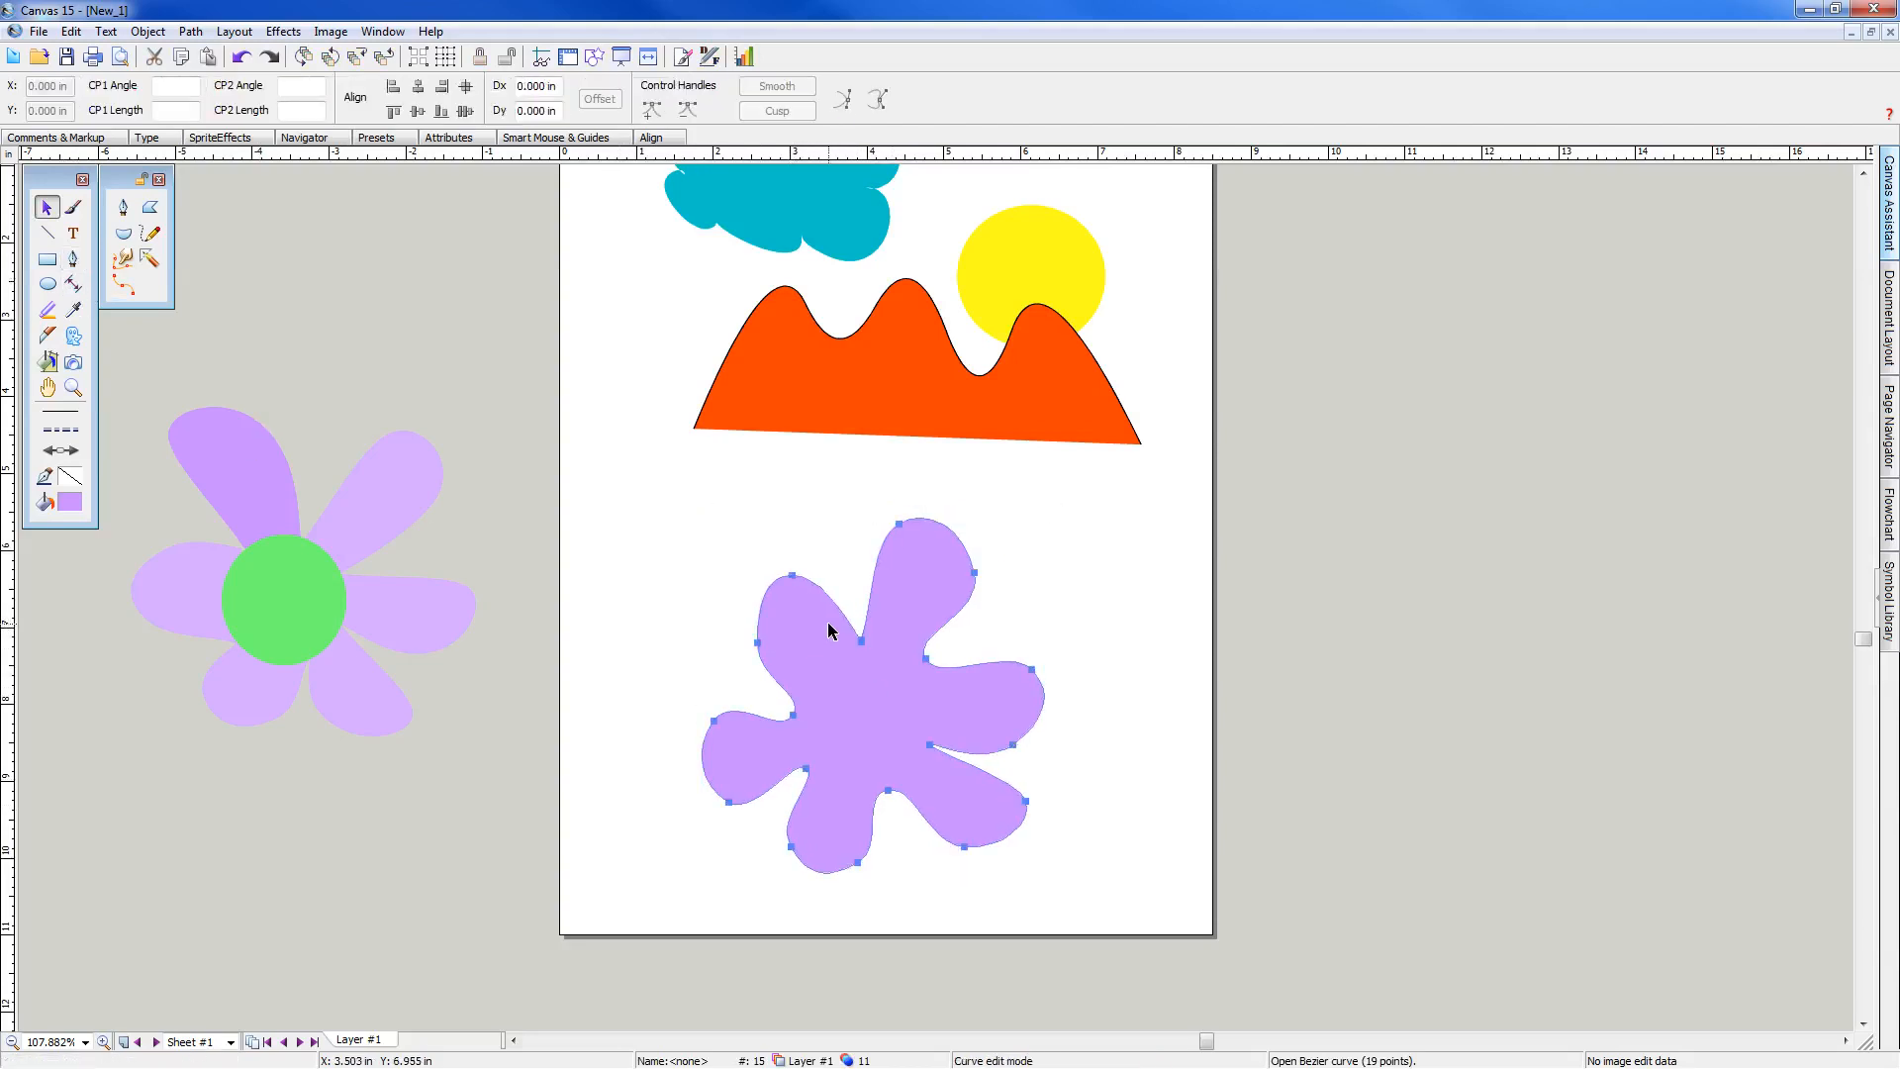
pyautogui.click(860, 641)
pyautogui.moveTo(861, 641); pyautogui.dragTo(841, 638)
pyautogui.click(861, 643)
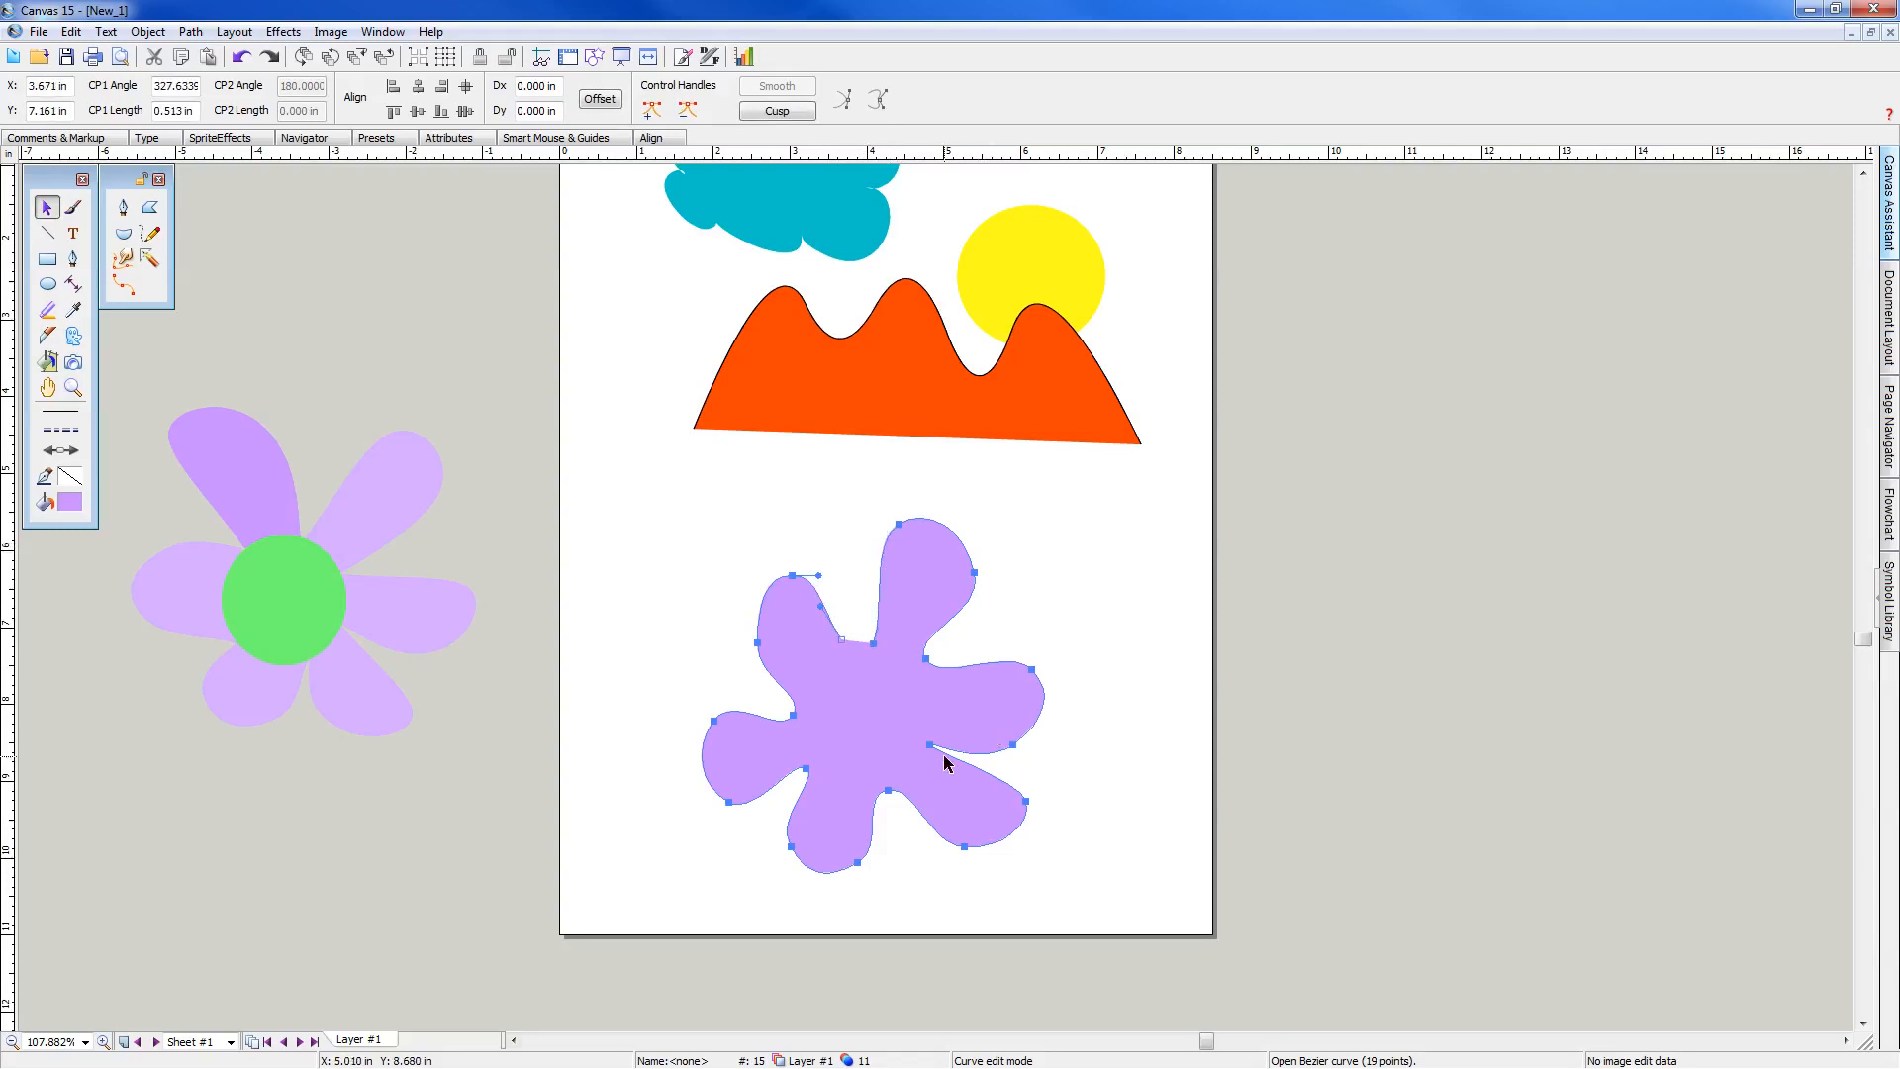
pyautogui.moveTo(929, 744); pyautogui.dragTo(944, 740)
pyautogui.click(720, 700)
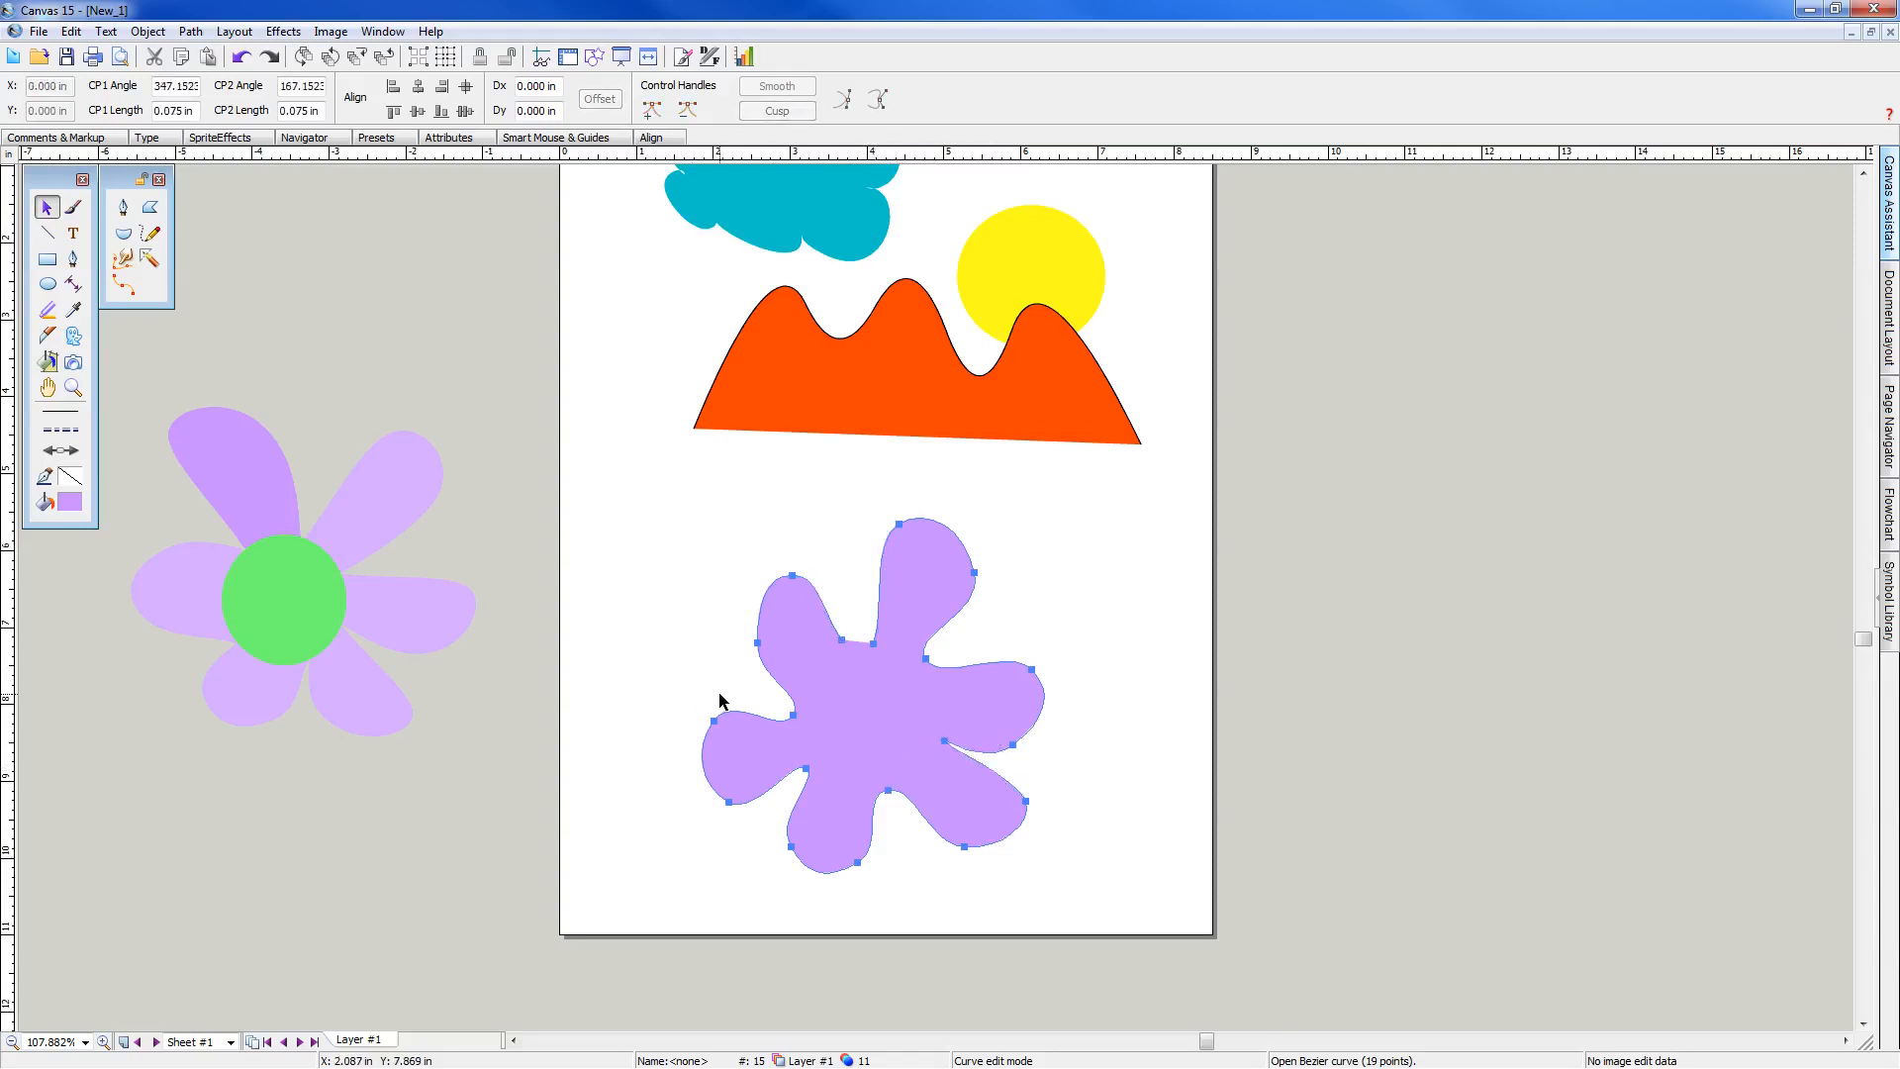
# Draw a bright green circle about 1.57 in across over the middle of the new flower, and deselect it
pyautogui.click(47, 284)
pyautogui.moveTo(70, 502)
pyautogui.mouseDown()
pyautogui.moveTo(92, 540)
pyautogui.moveTo(262, 616)
pyautogui.moveTo(220, 653)
pyautogui.moveTo(187, 637)
pyautogui.mouseUp()
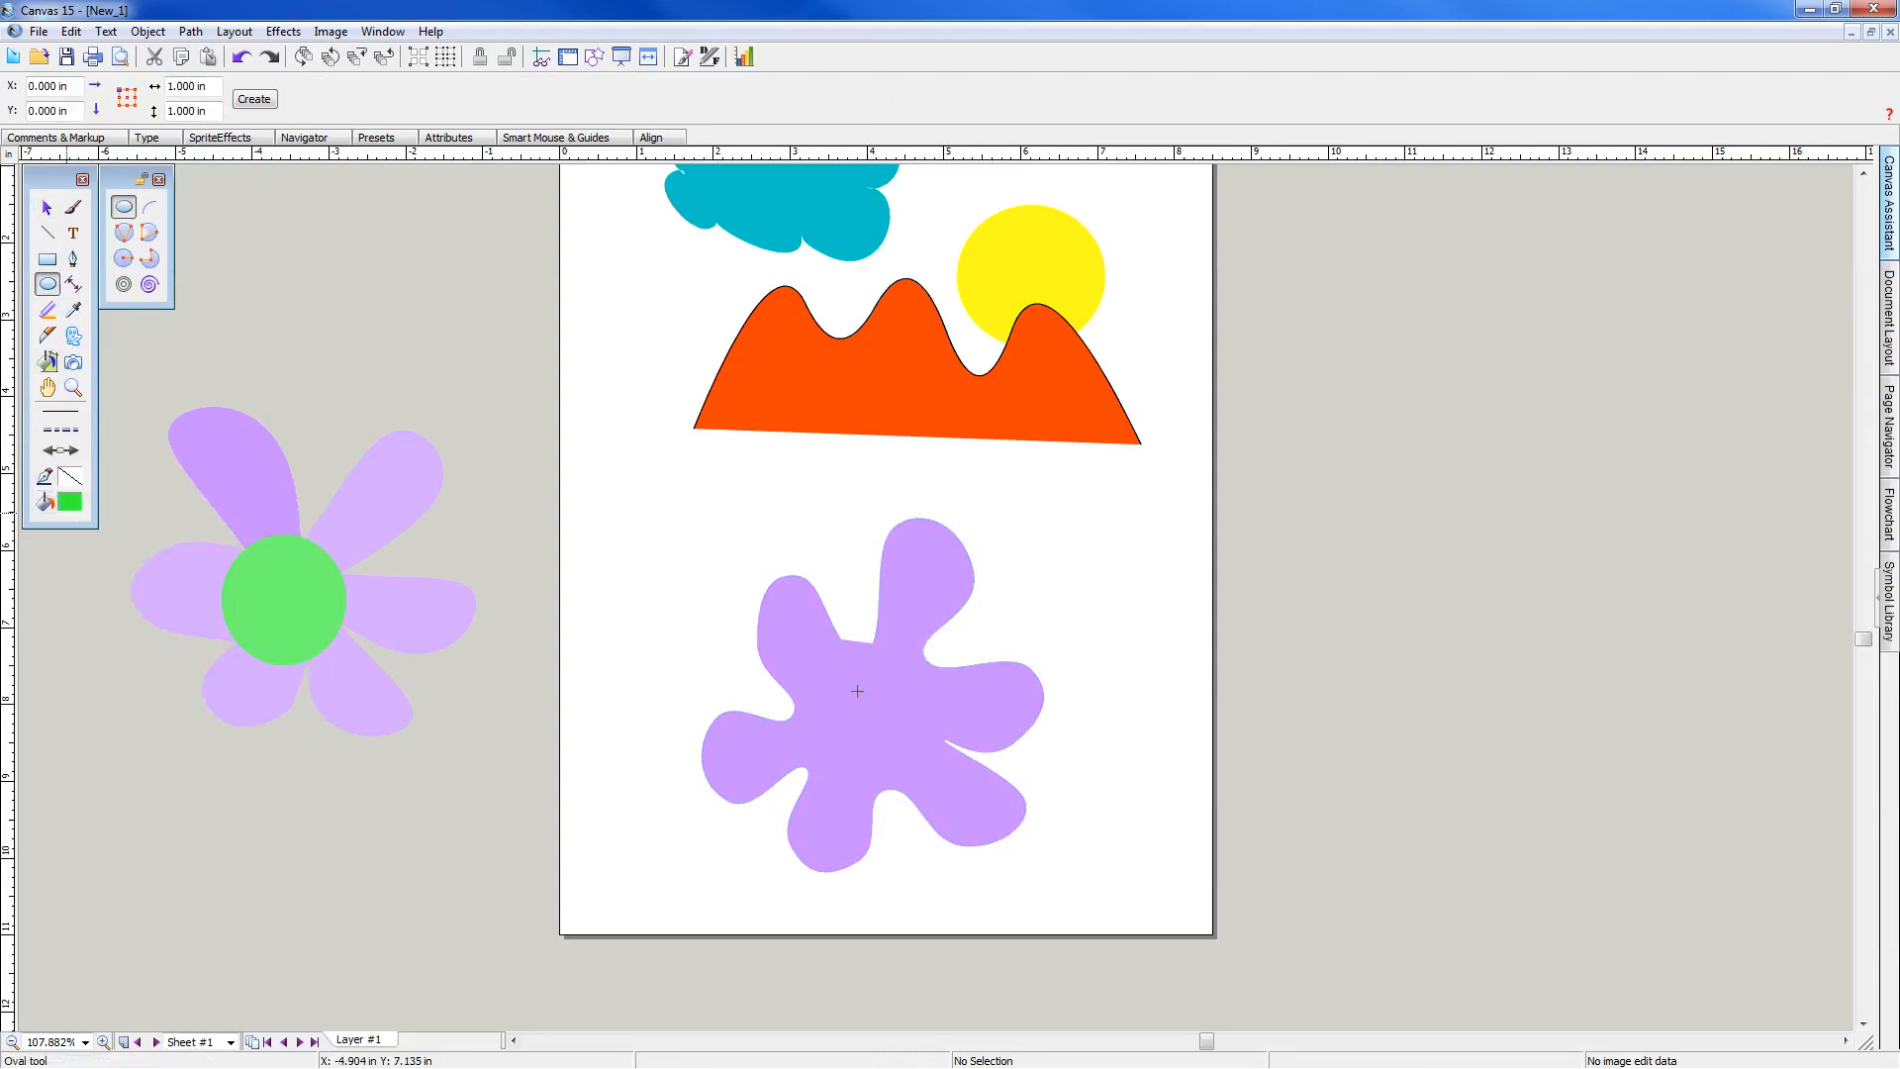
pyautogui.moveTo(800, 657); pyautogui.dragTo(921, 778)
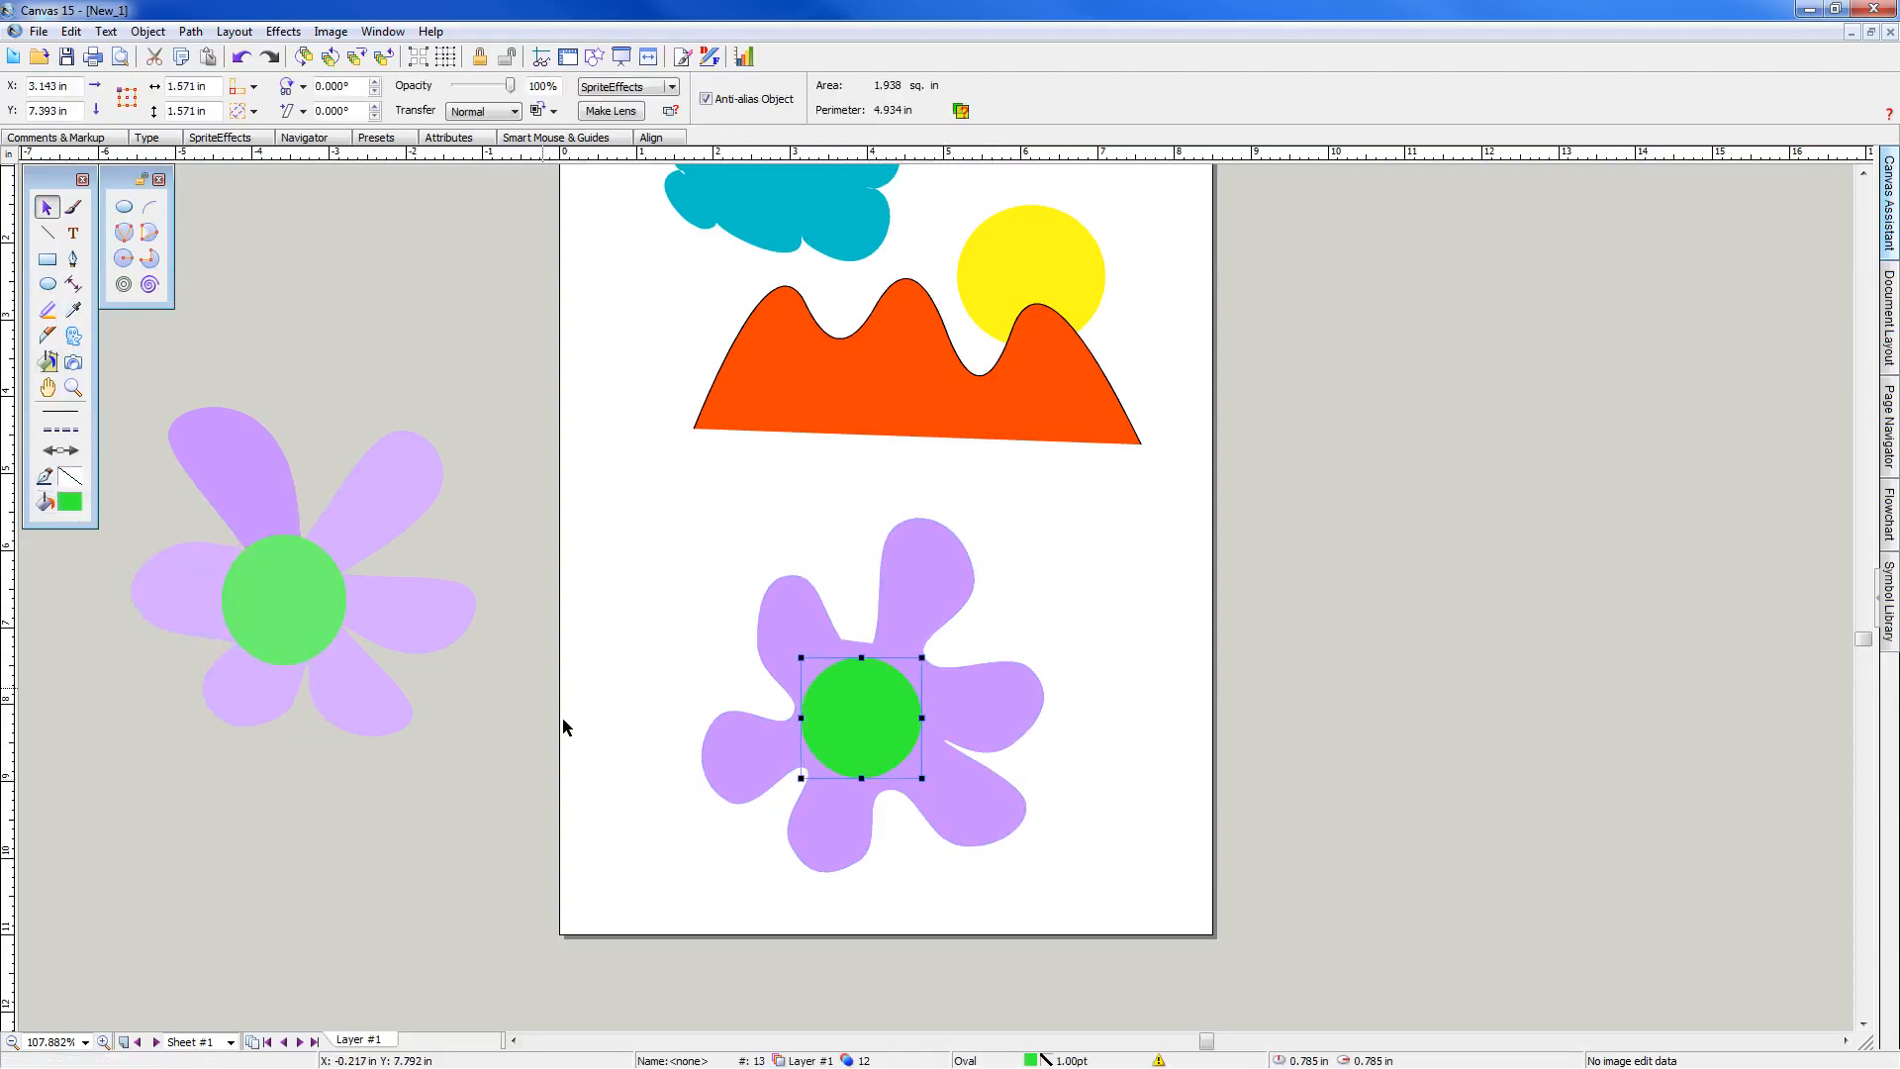
pyautogui.click(534, 681)
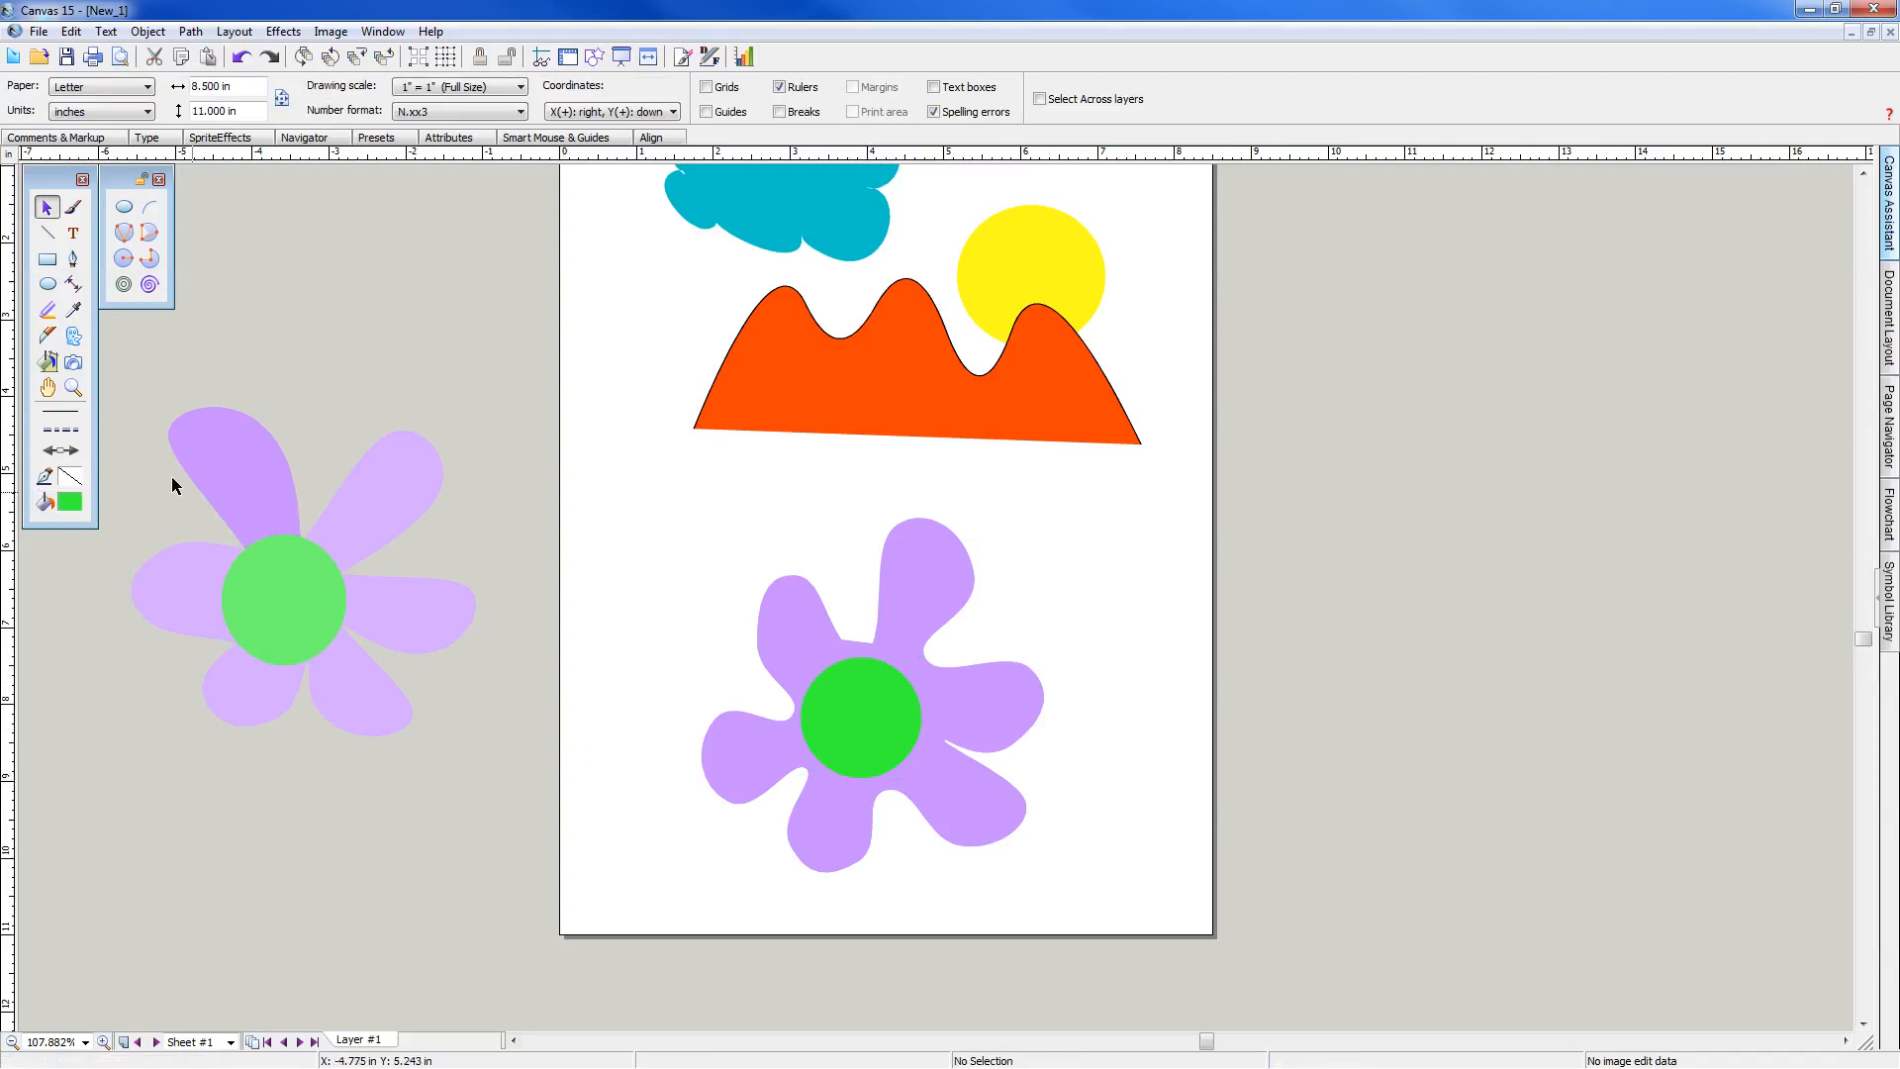
# Move the whole first flower down and right so it overlaps the page's left edge, and deselect it
pyautogui.moveTo(116, 378); pyautogui.dragTo(517, 817)
pyautogui.moveTo(421, 629); pyautogui.dragTo(626, 759)
pyautogui.click(342, 886)
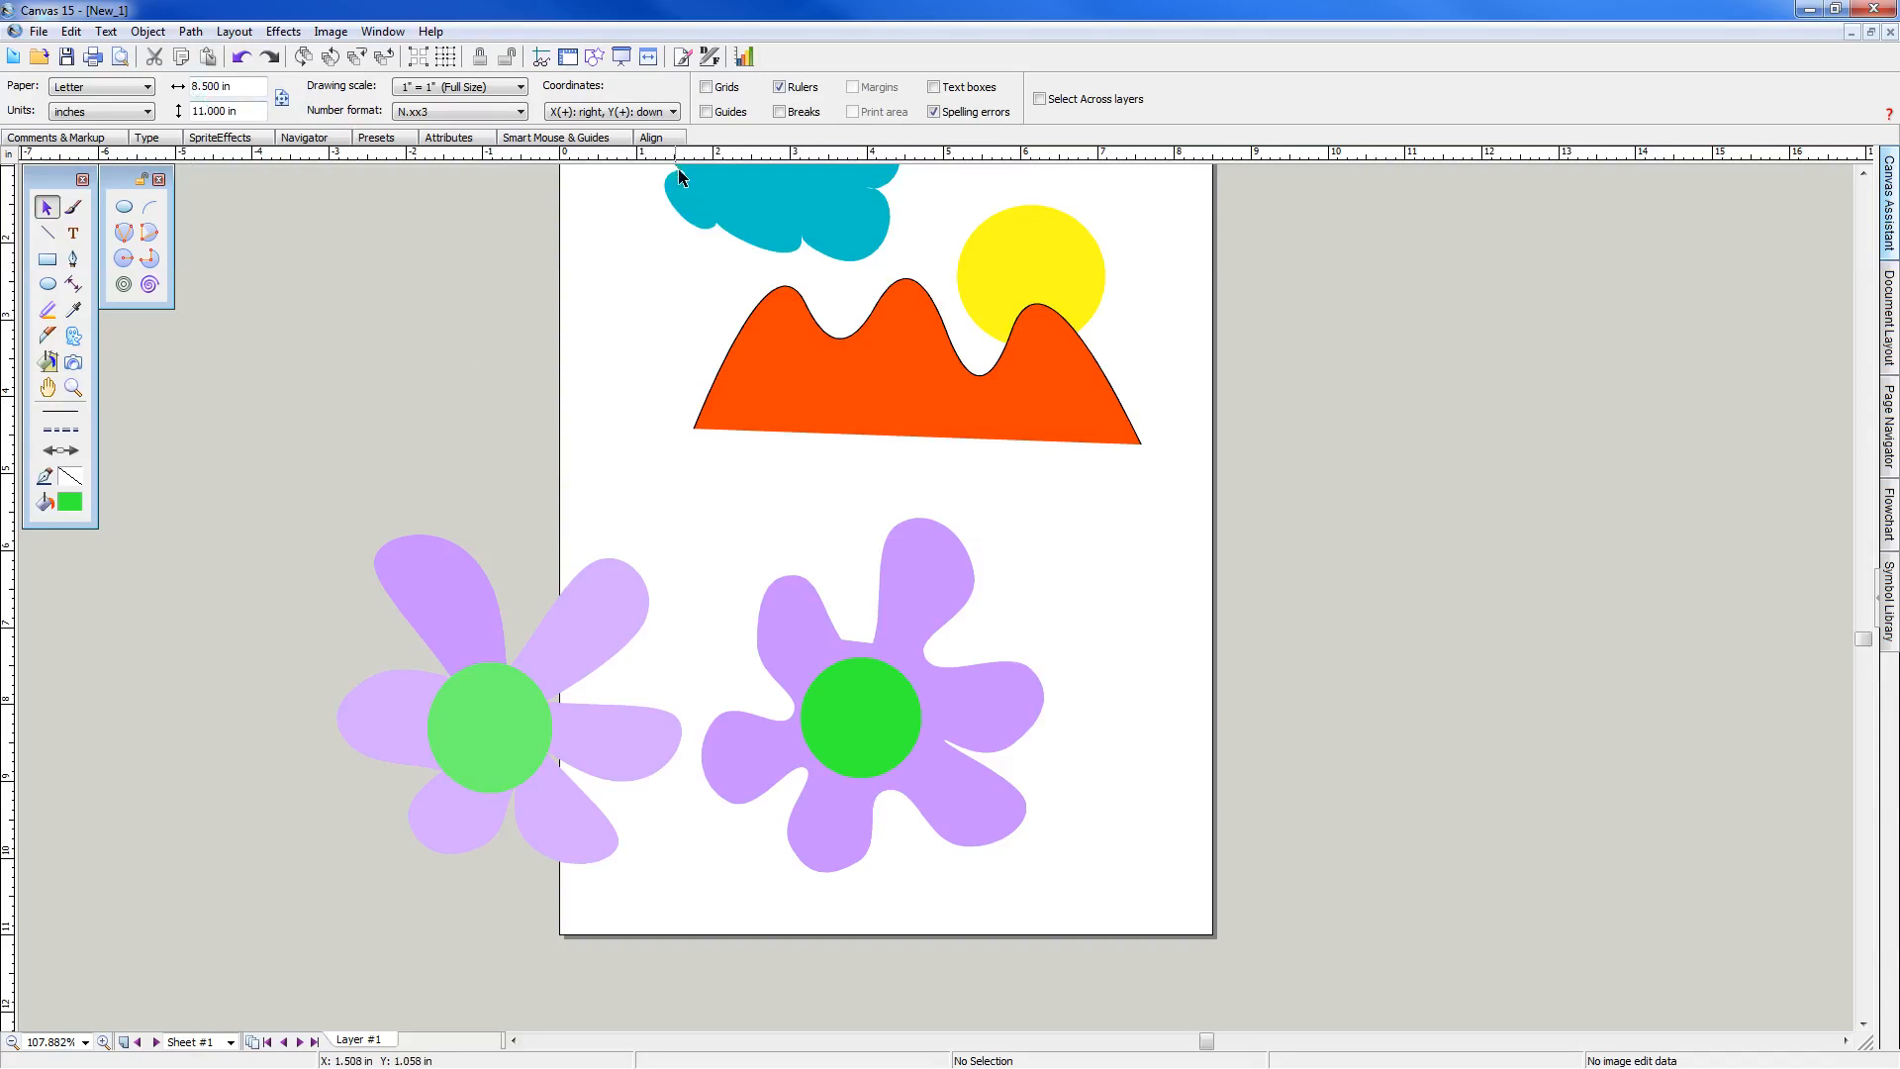
# Apply a Gaussian Blur with a radius of 2.5 to the purple petal shape of the second flower
pyautogui.click(839, 649)
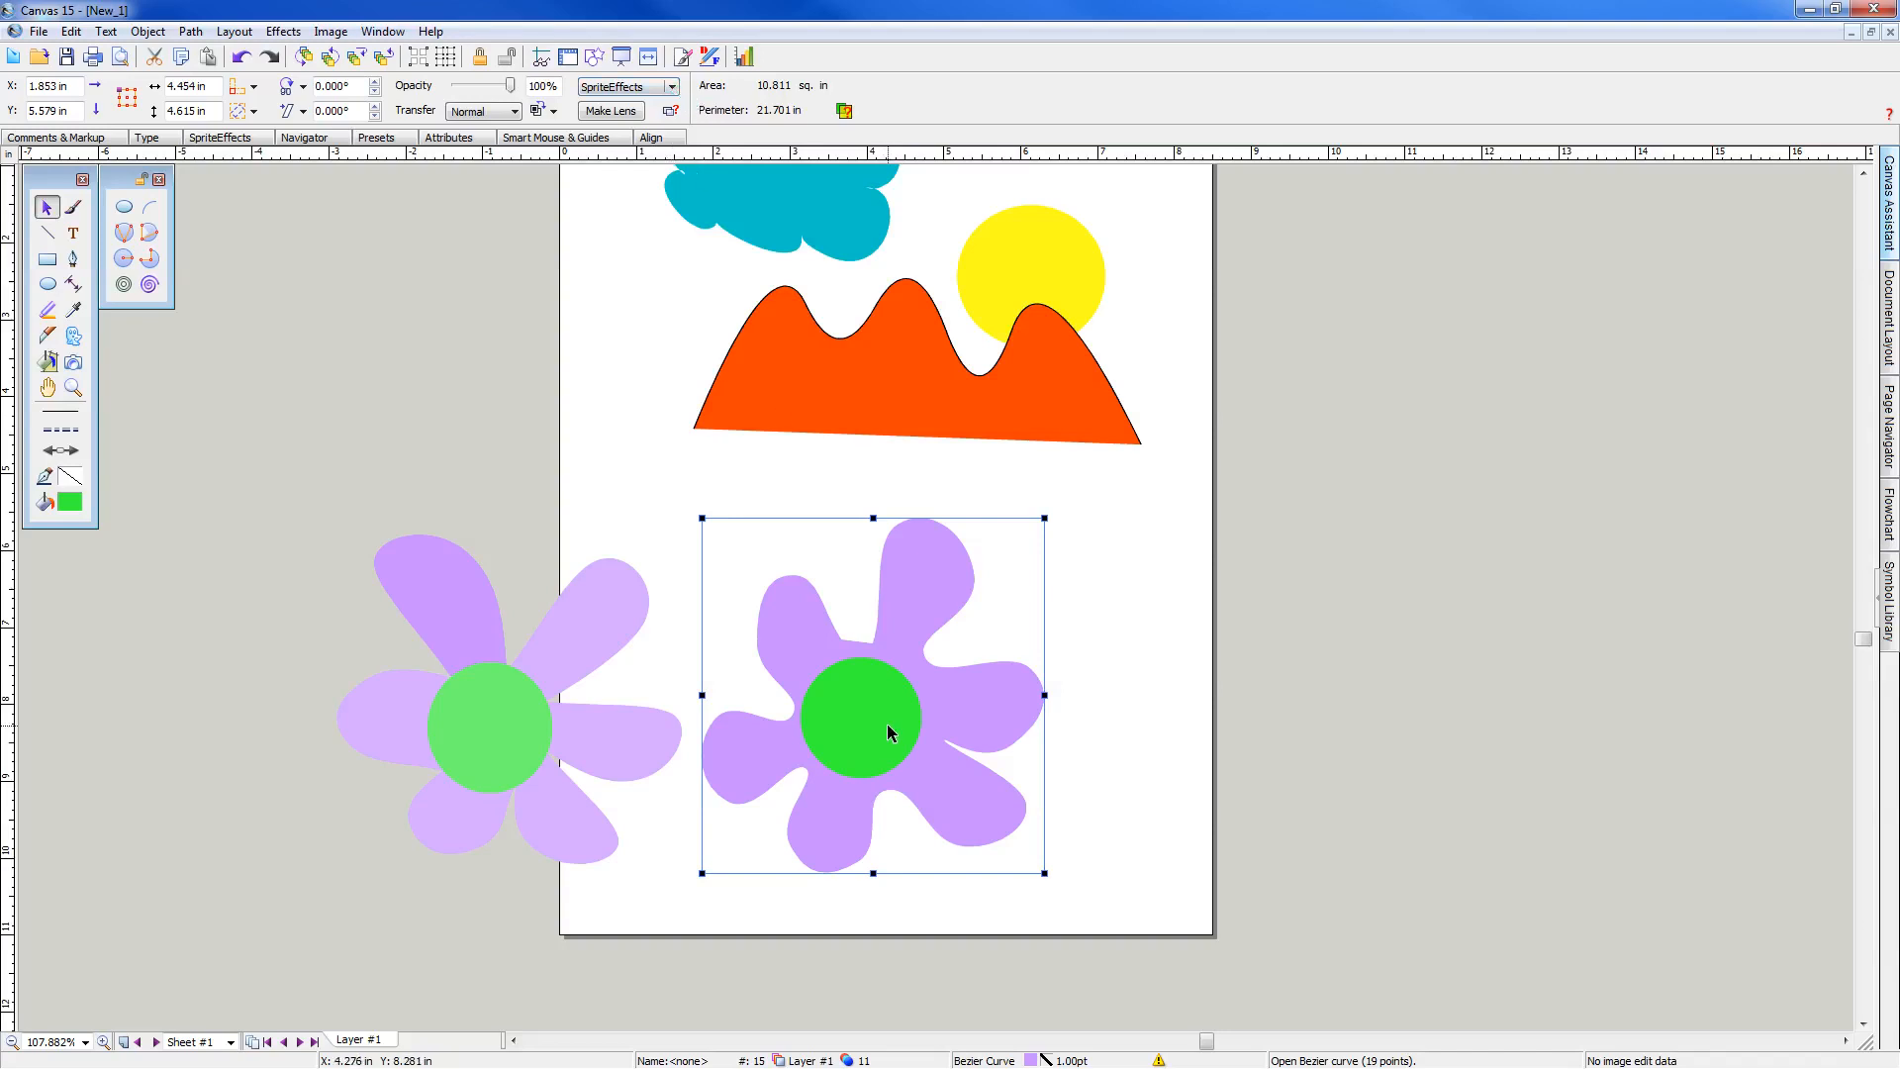
pyautogui.click(671, 87)
pyautogui.moveTo(648, 133)
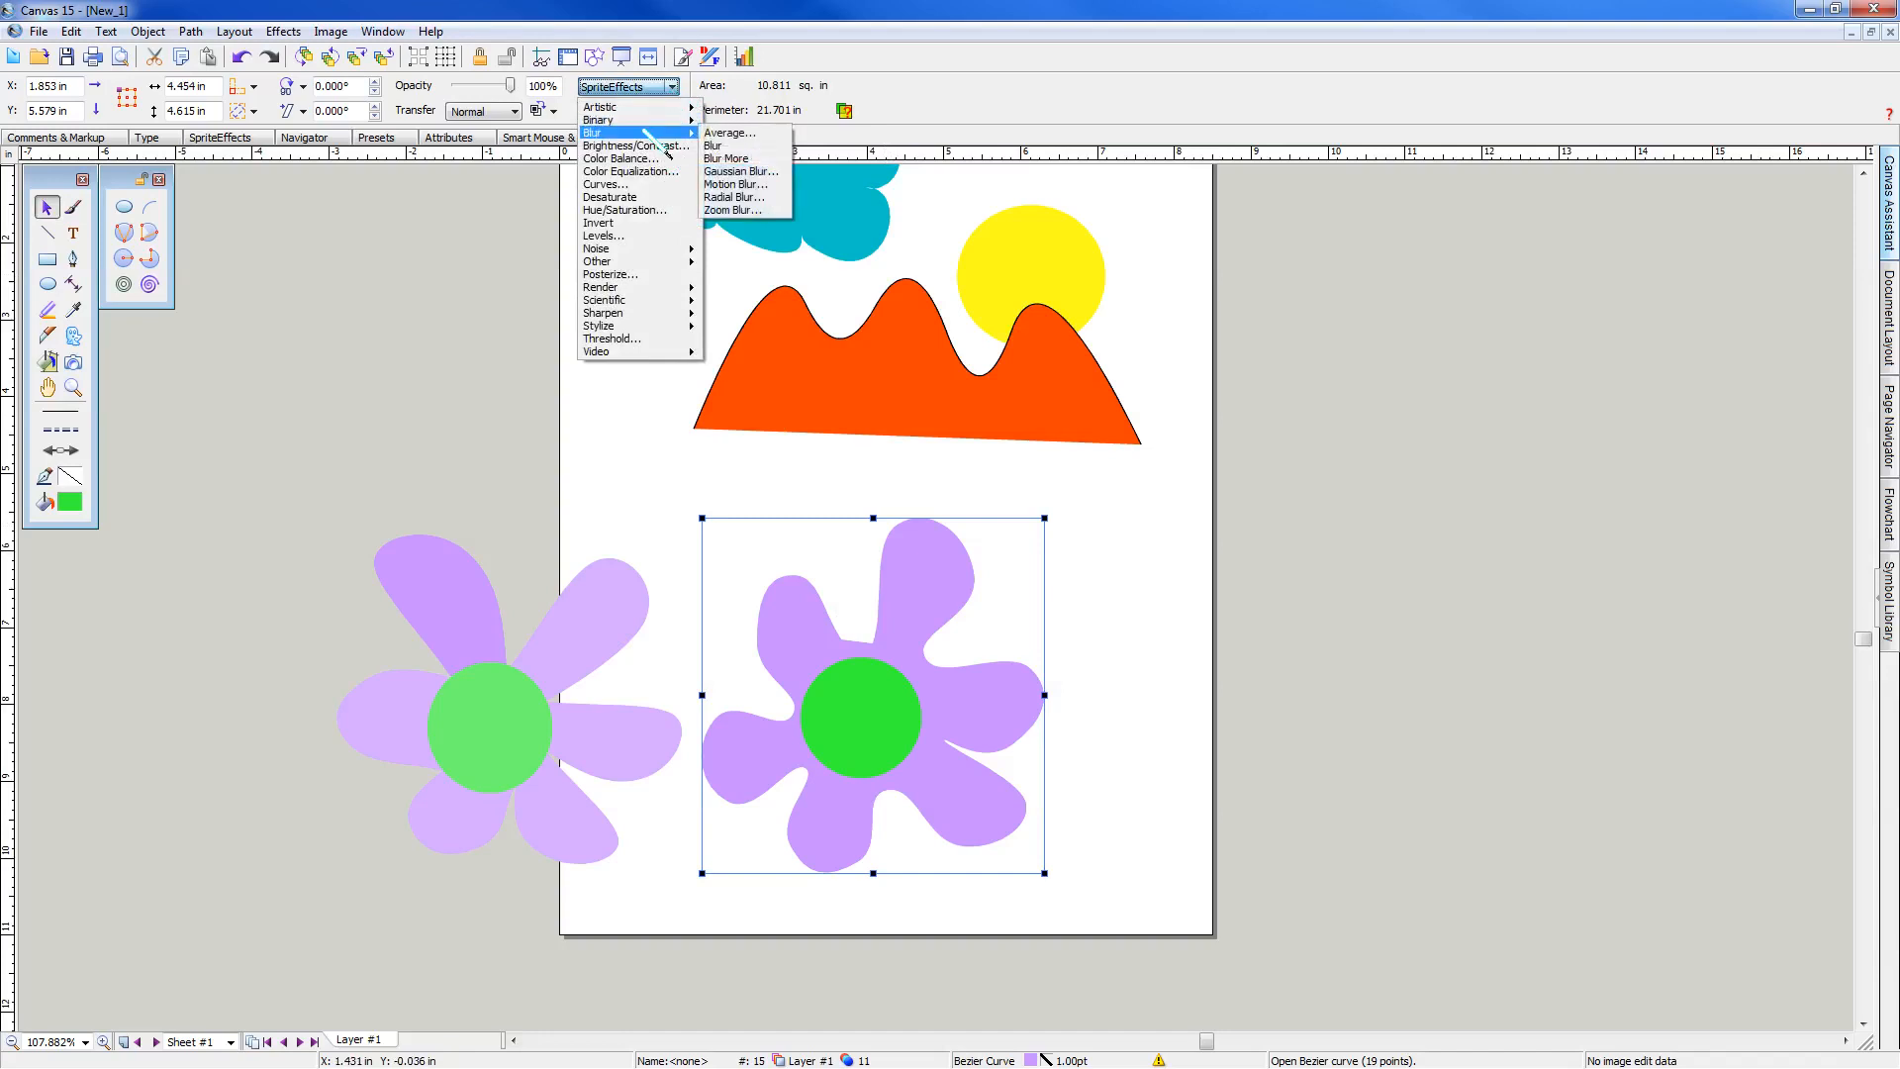
pyautogui.click(764, 170)
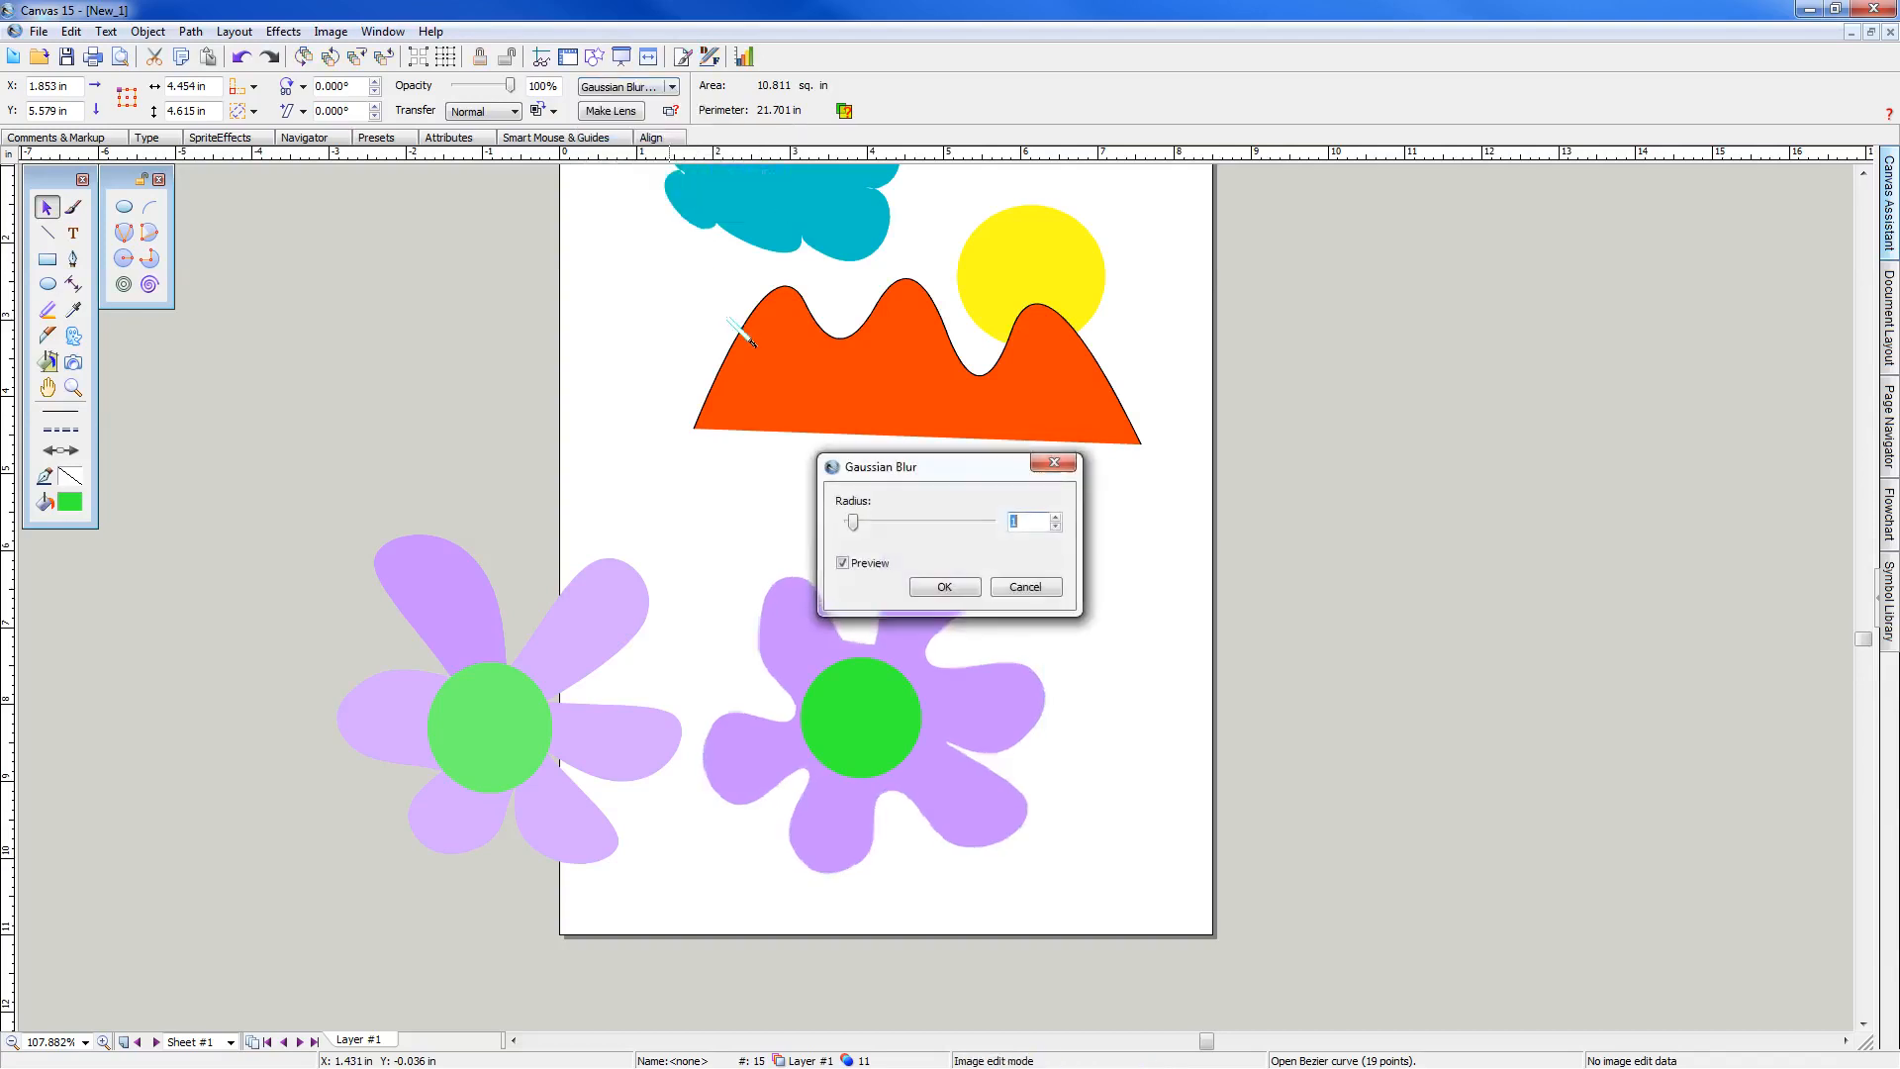
pyautogui.moveTo(855, 521)
pyautogui.mouseDown()
pyautogui.moveTo(924, 523)
pyautogui.moveTo(857, 522)
pyautogui.mouseUp()
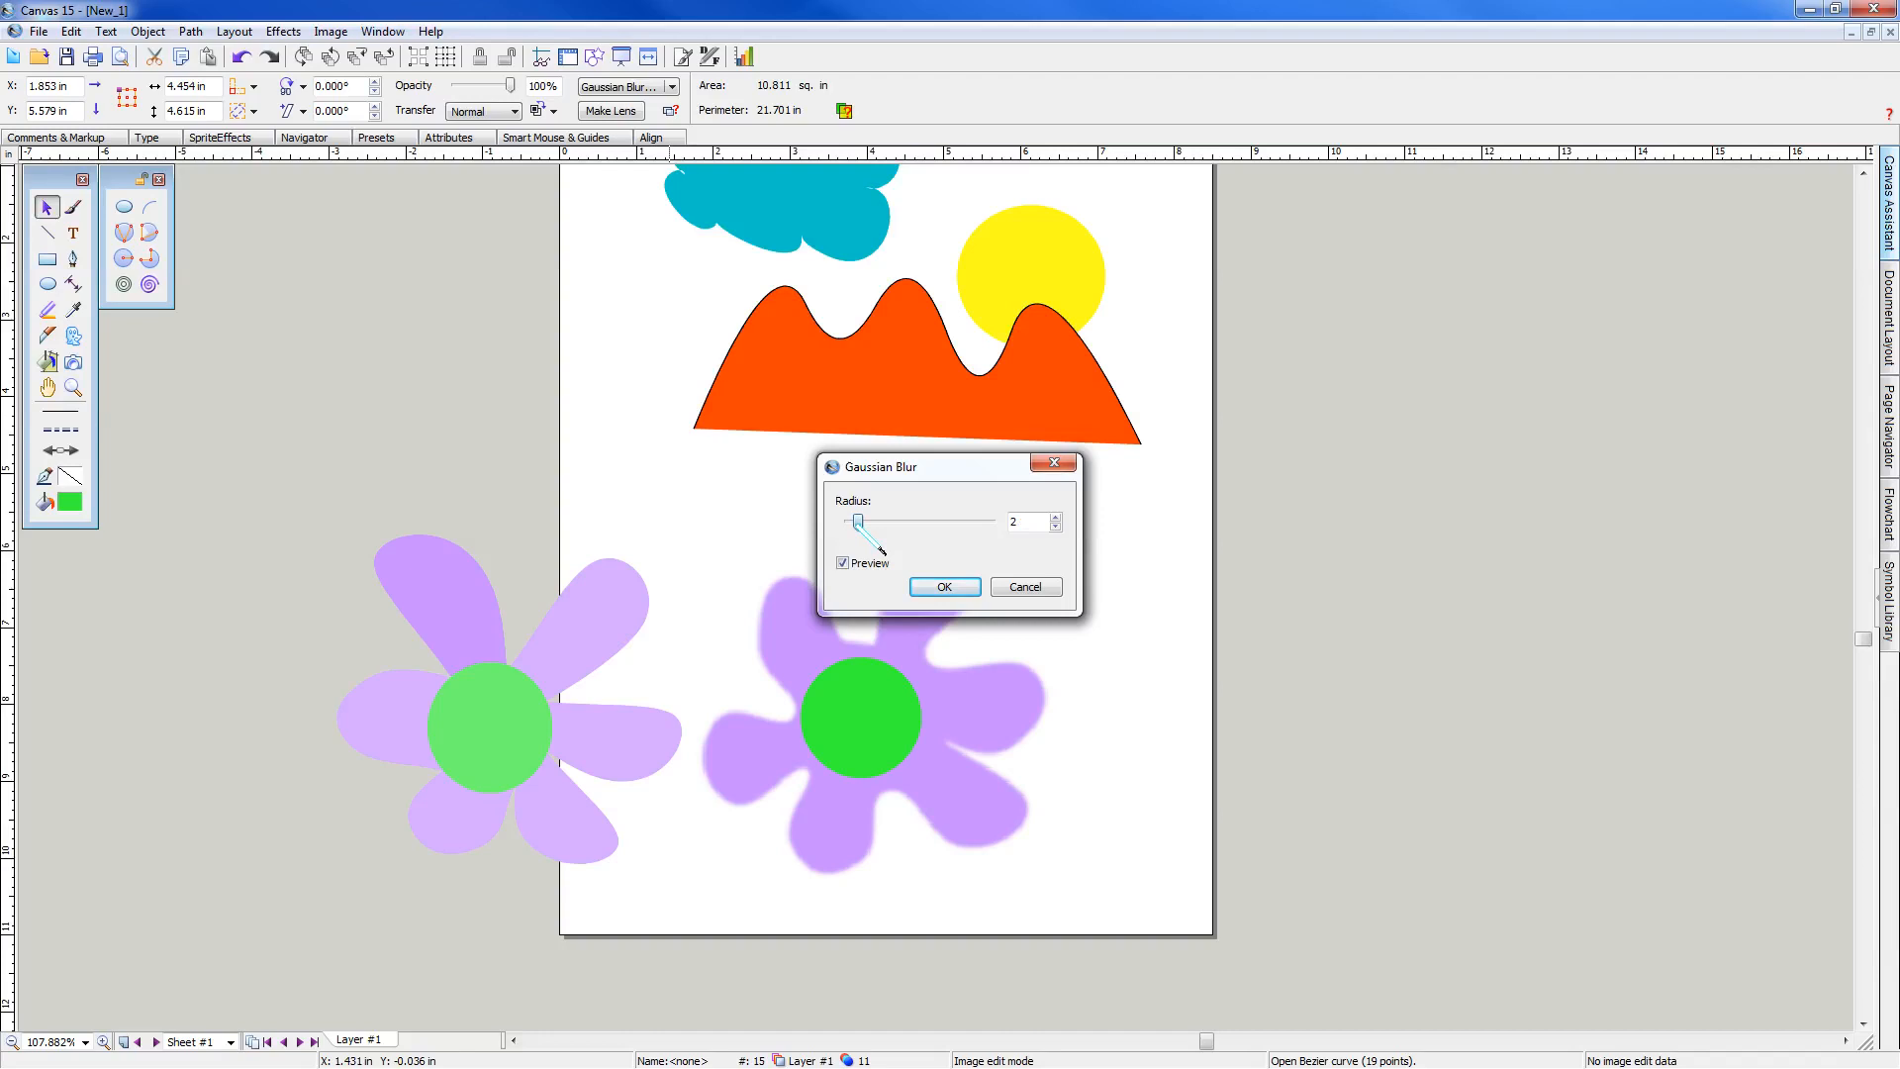
pyautogui.moveTo(923, 465); pyautogui.dragTo(1187, 423)
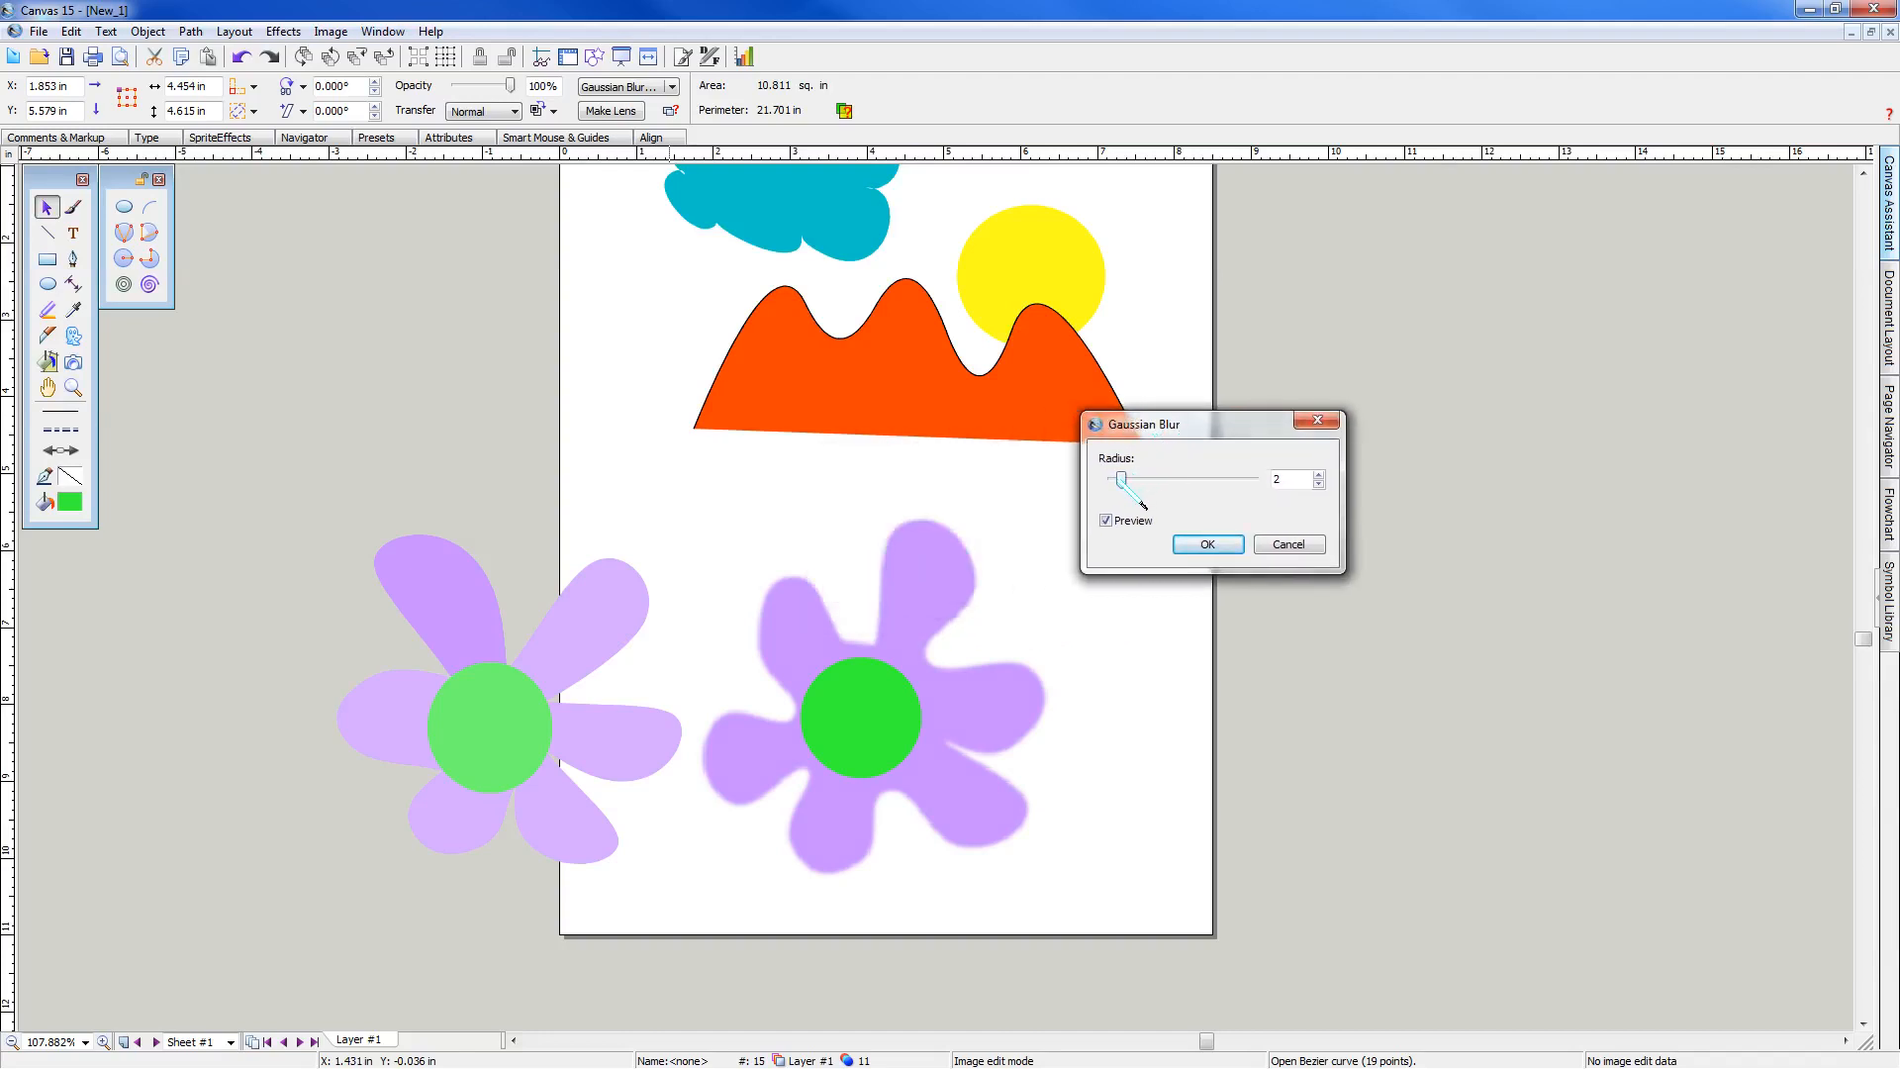
pyautogui.moveTo(1123, 480); pyautogui.dragTo(1125, 481)
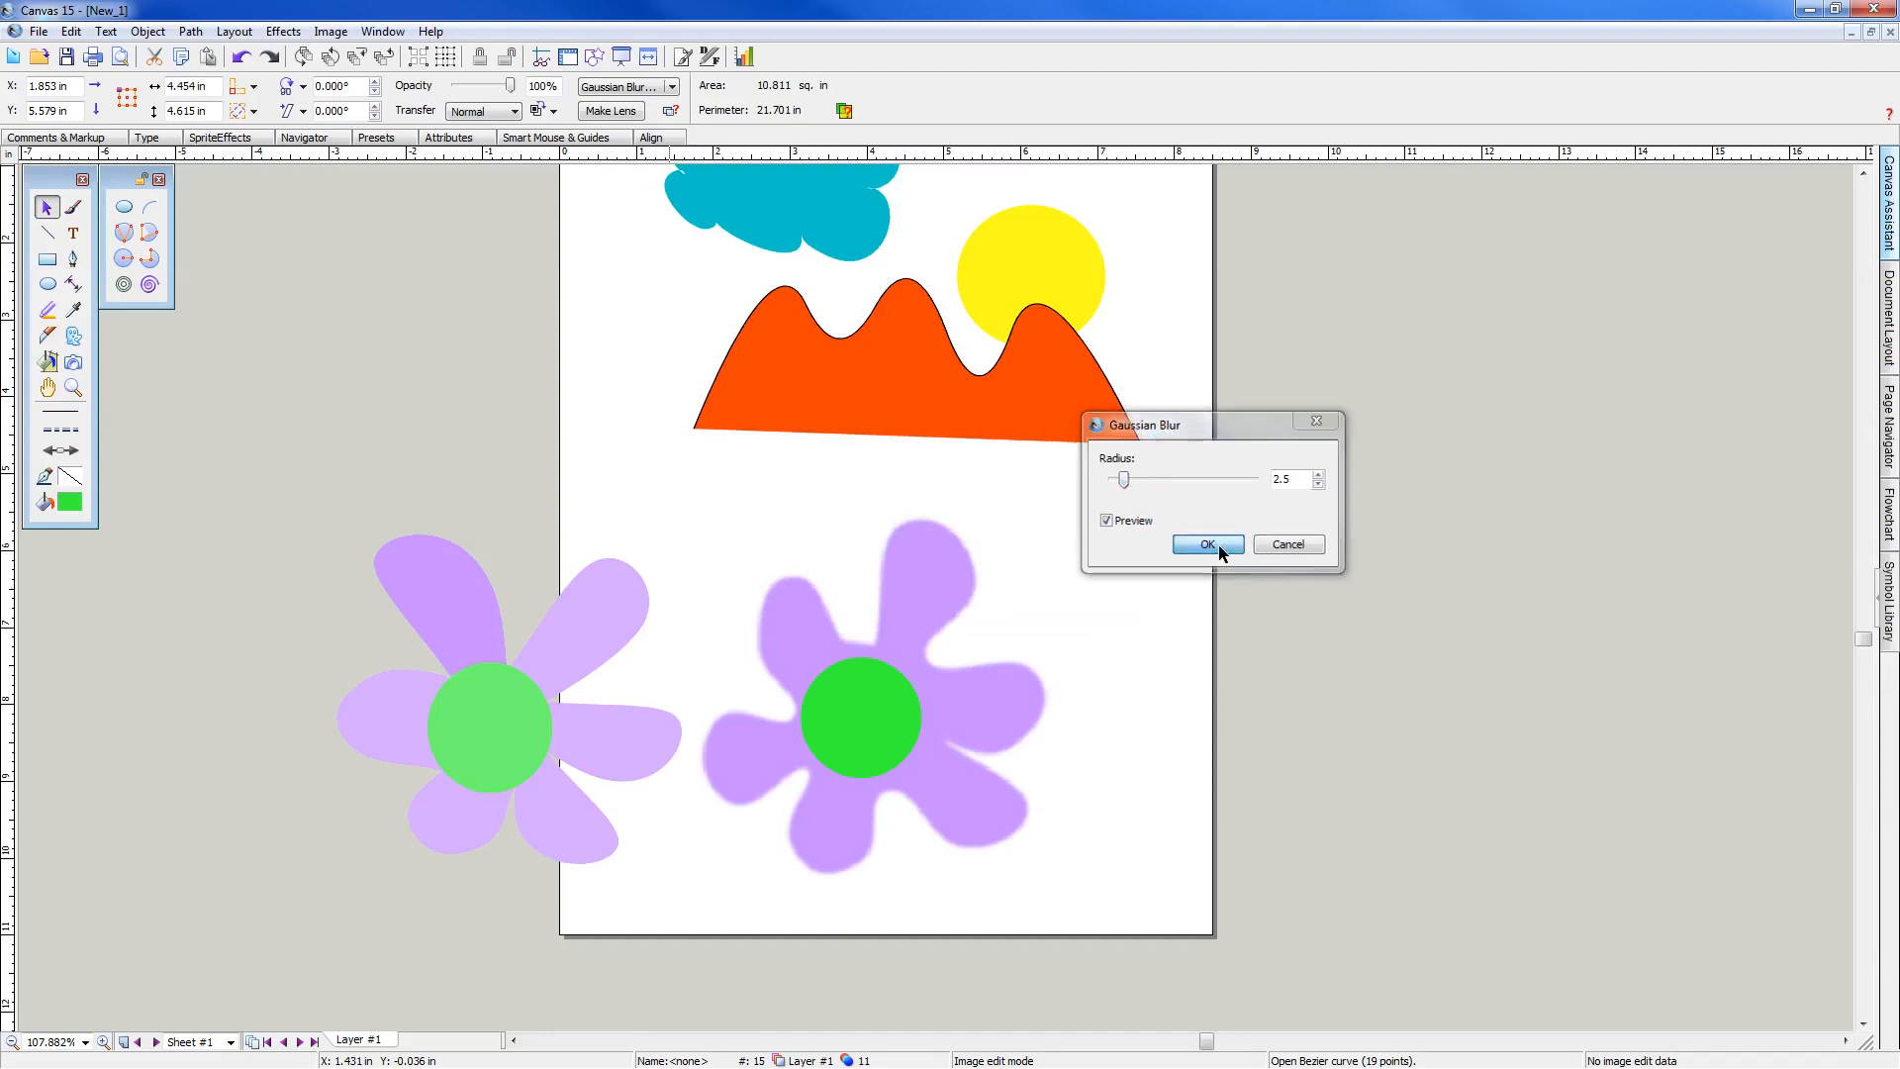
pyautogui.click(1208, 543)
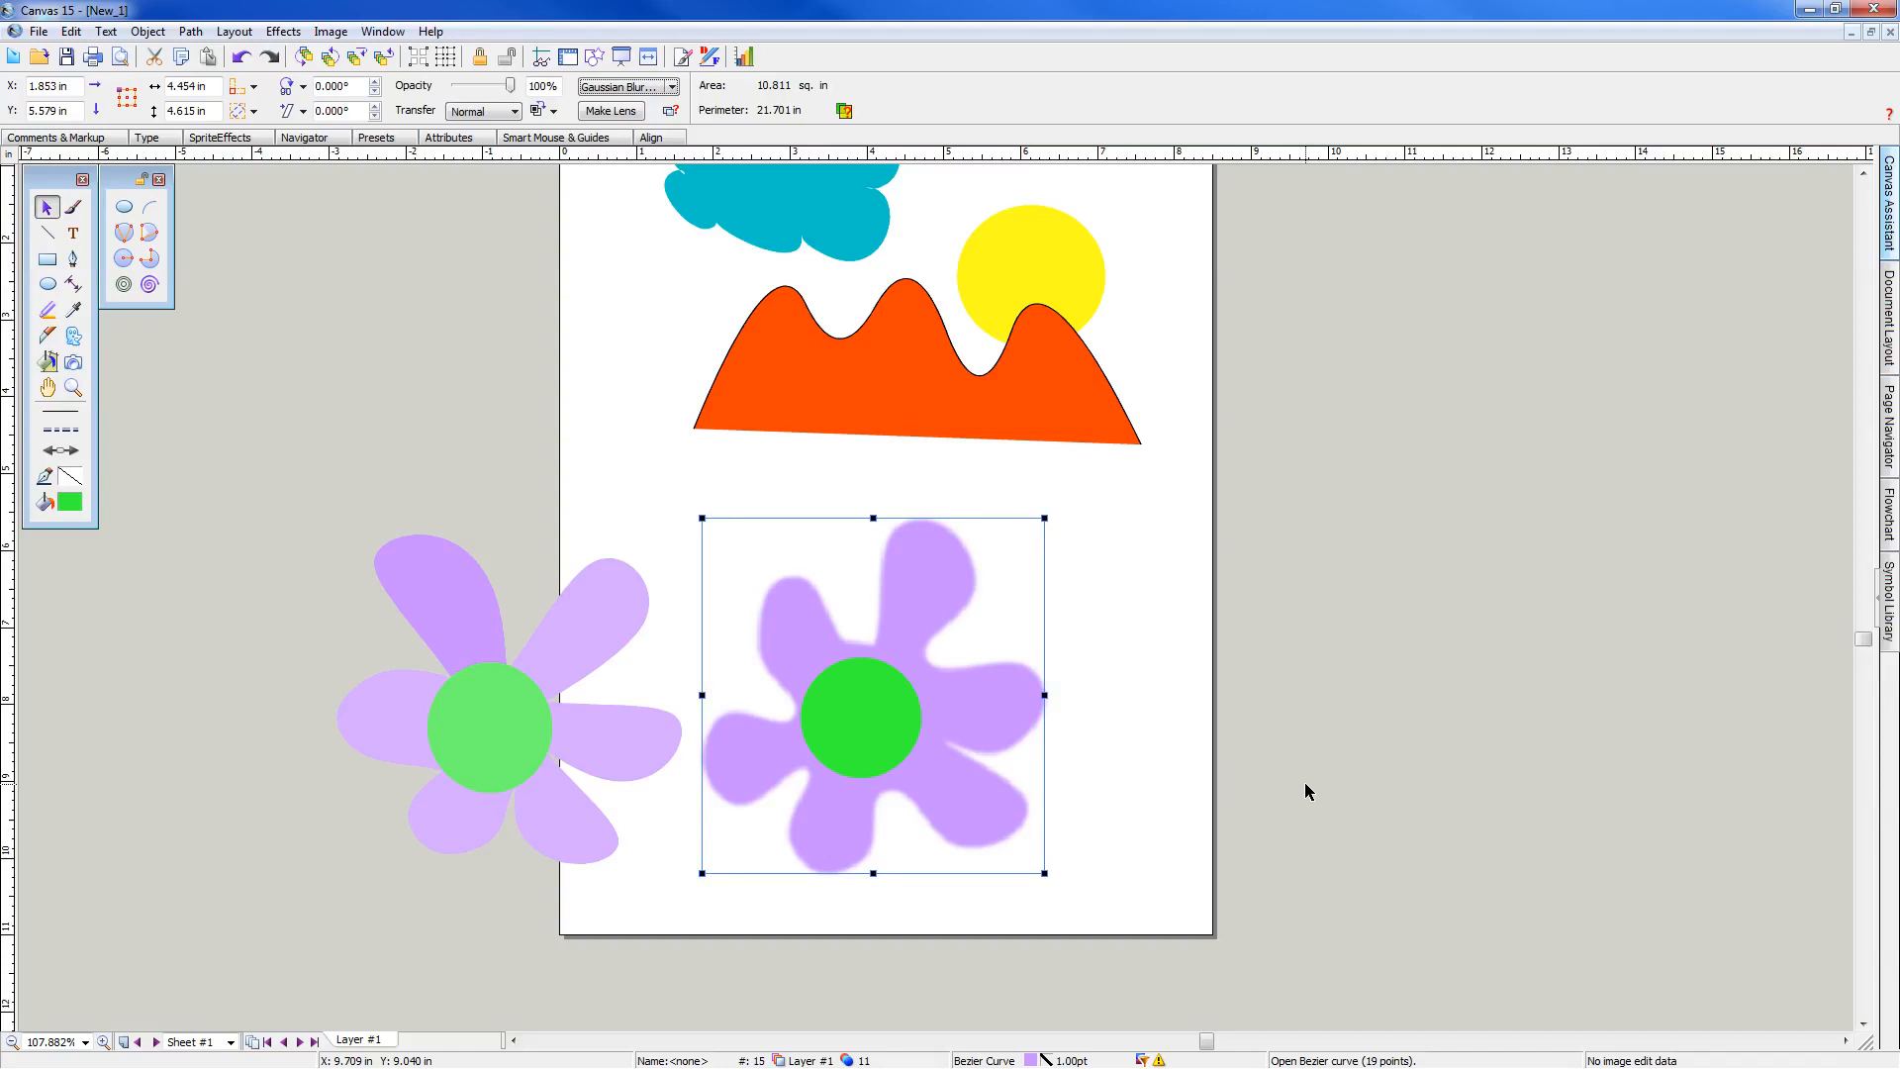
# Move the blurred petals and their green center together up and right, touching the mountains' base, and deselect them
pyautogui.moveTo(669, 479); pyautogui.dragTo(1091, 919)
pyautogui.moveTo(980, 800); pyautogui.dragTo(1026, 706)
pyautogui.click(286, 337)
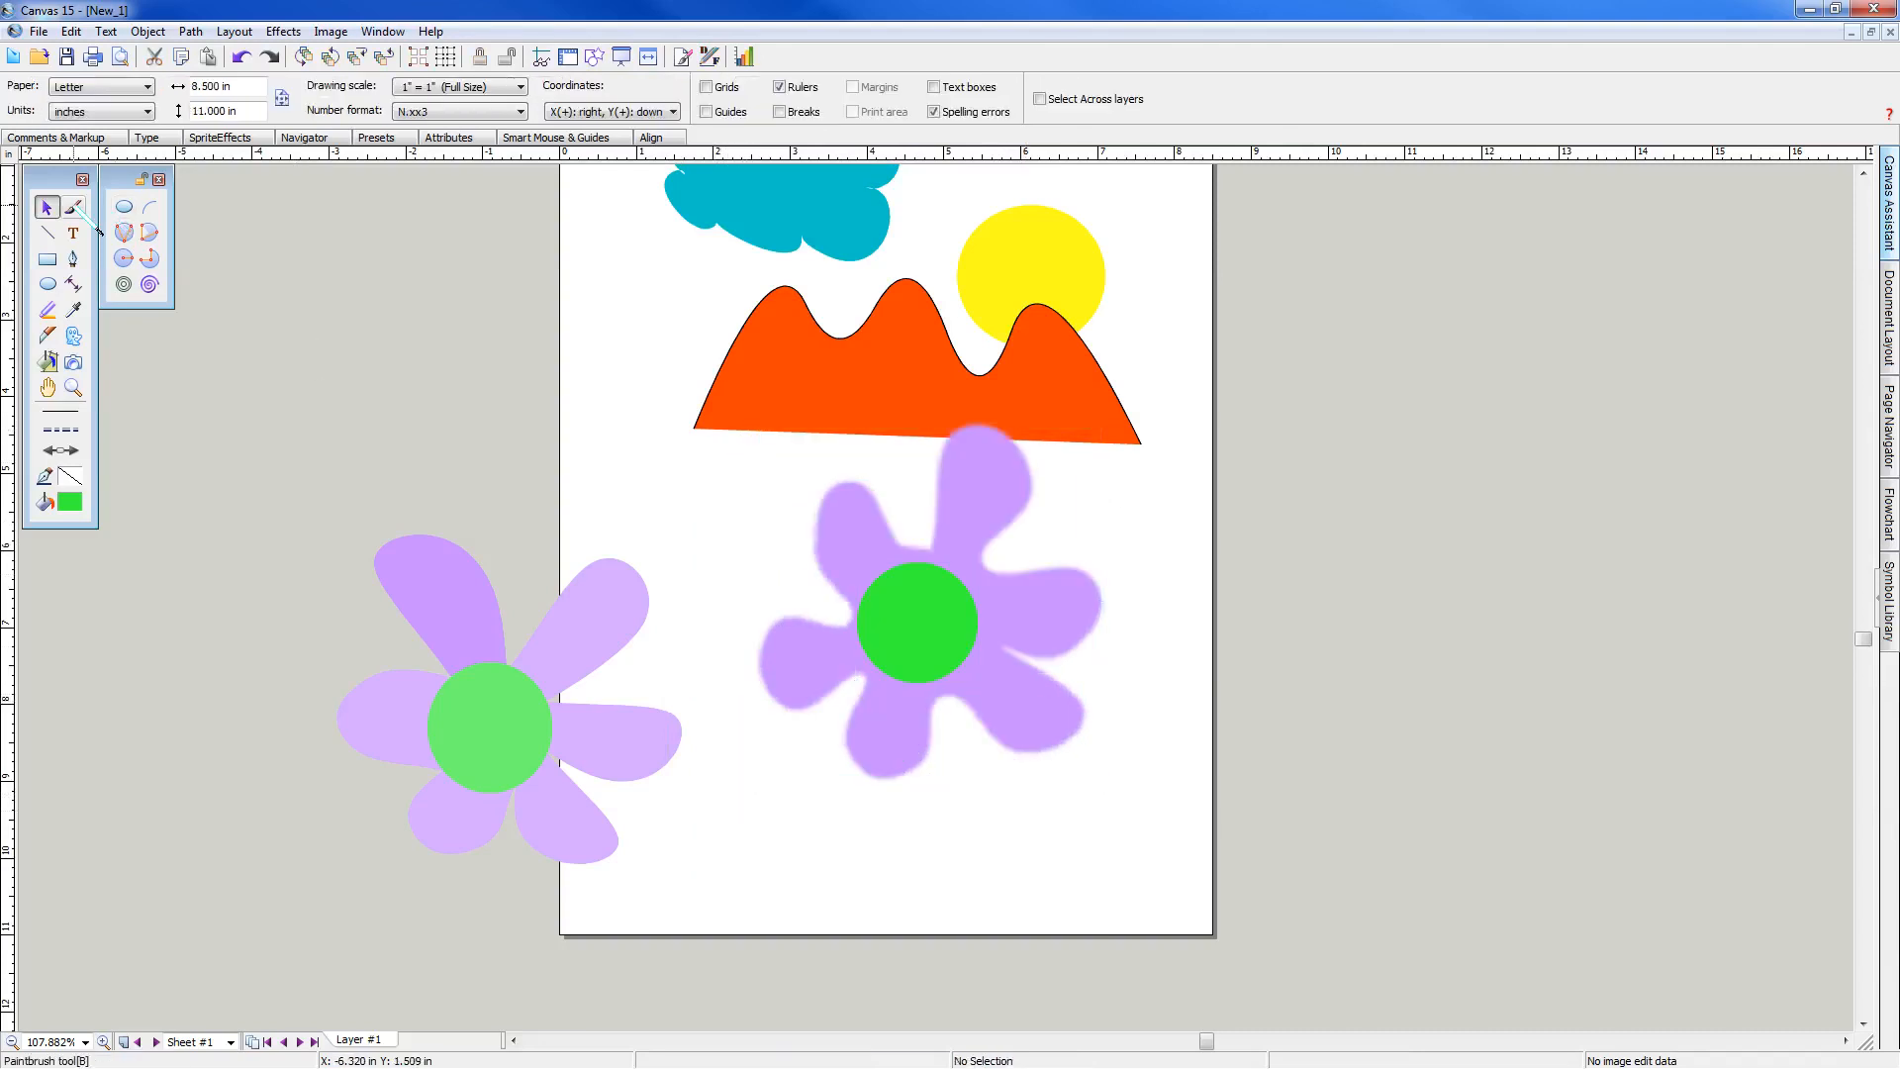
# Draw a green Freehand stem about 0.9 by 3.1 in from beneath the blurred flower to the page's bottom edge
pyautogui.click(72, 258)
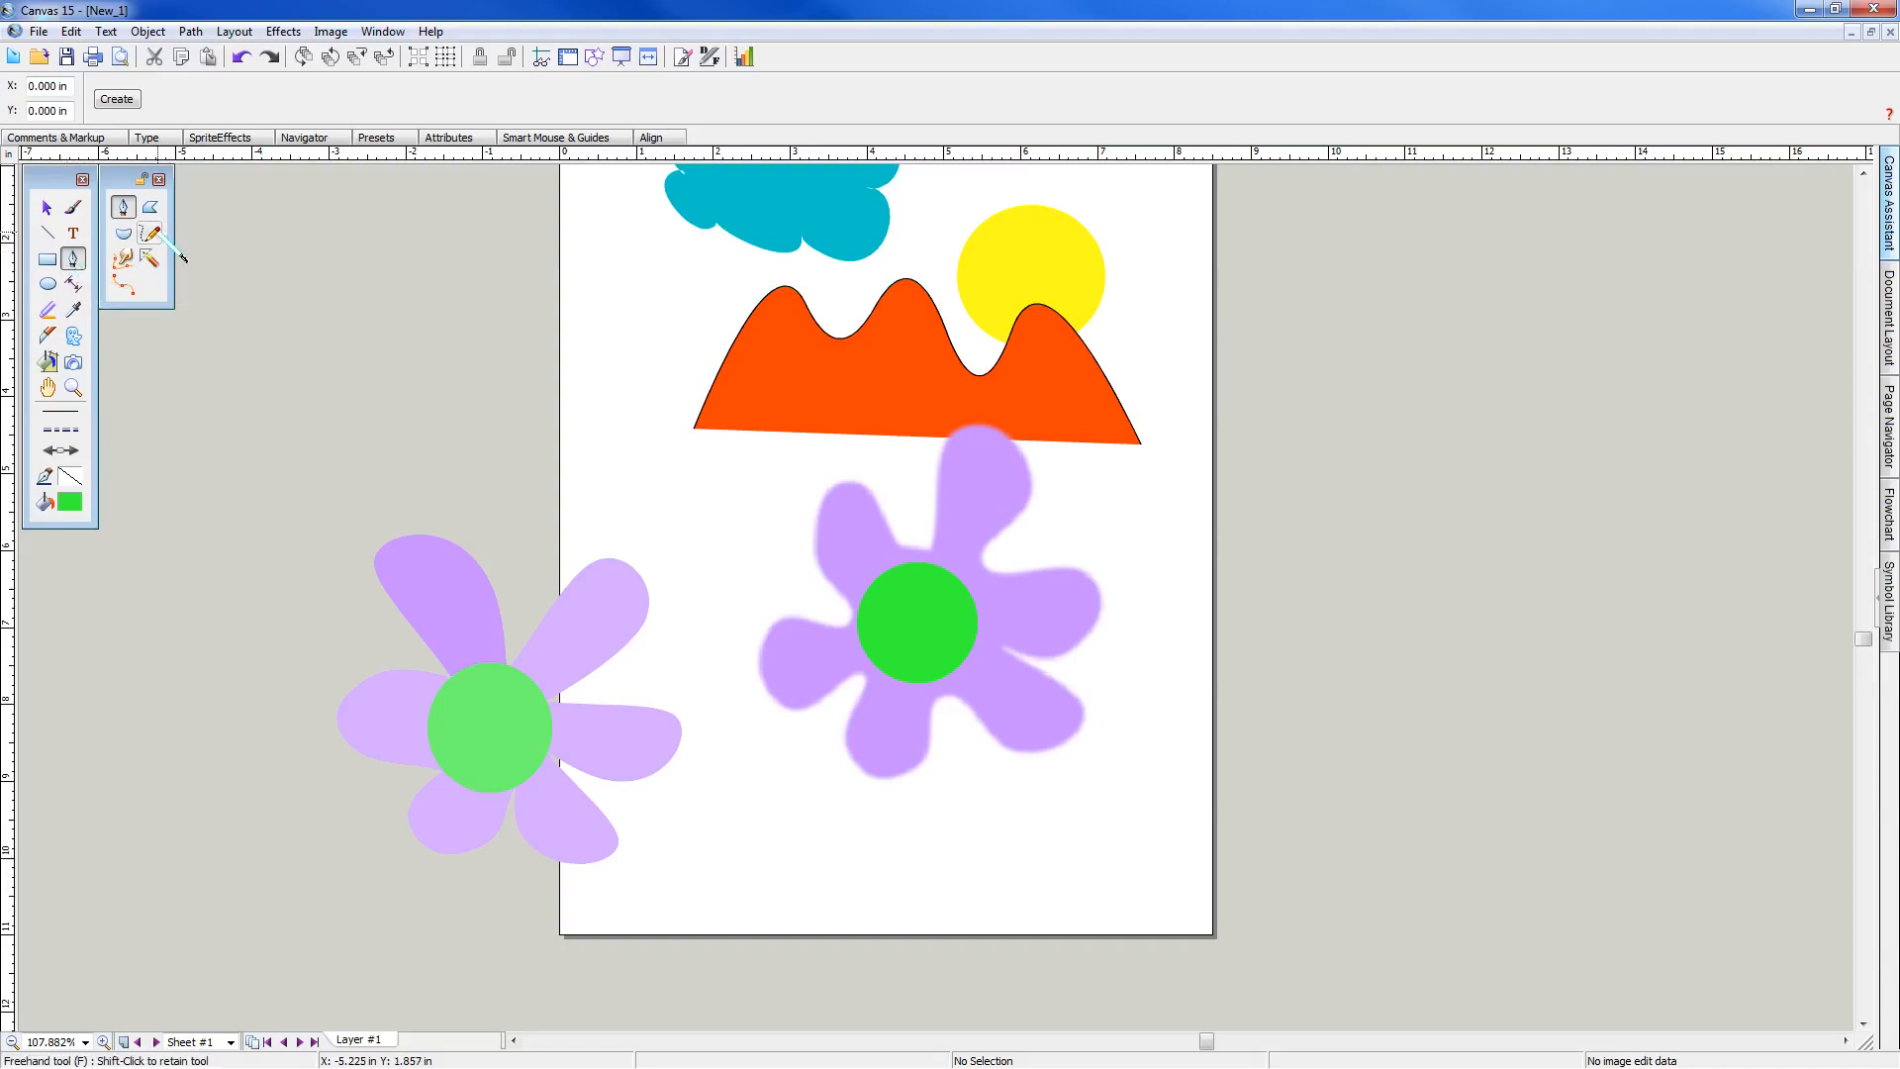
pyautogui.click(149, 233)
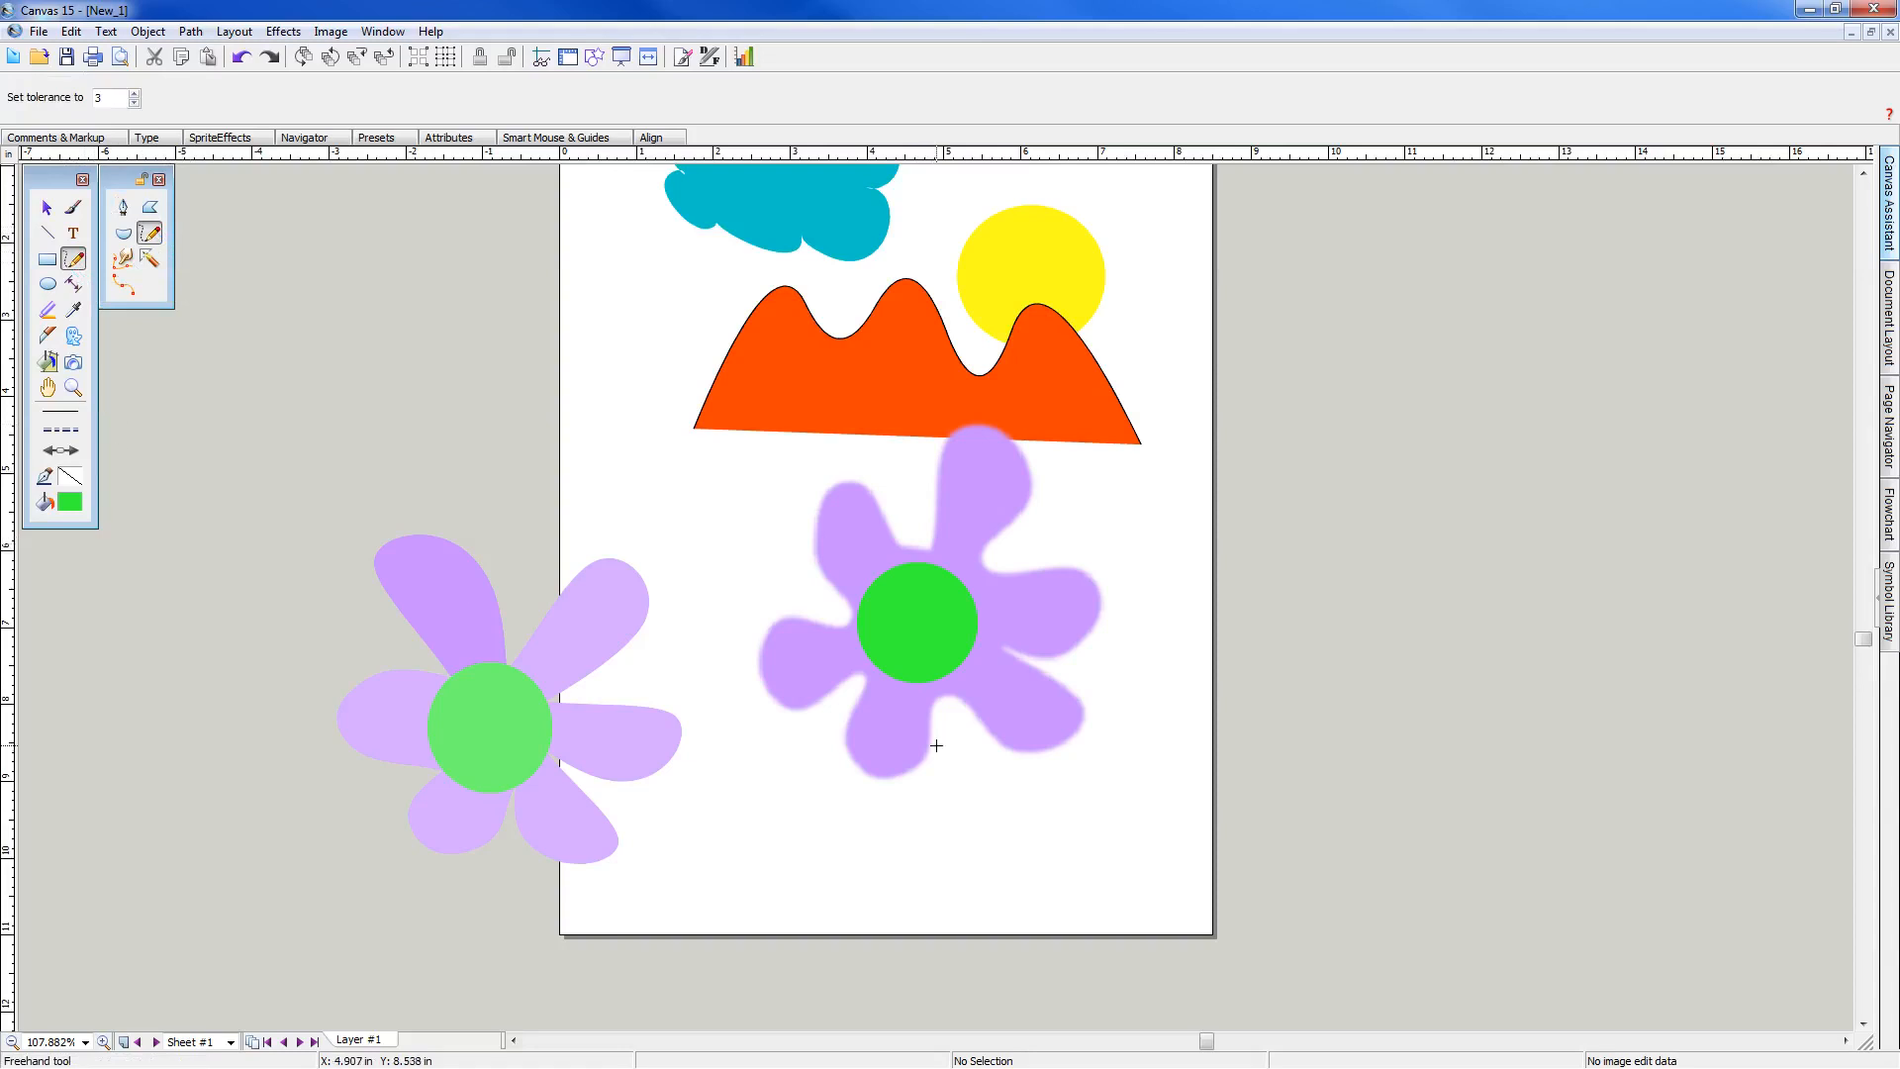
pyautogui.moveTo(929, 710)
pyautogui.mouseDown()
pyautogui.moveTo(927, 912)
pyautogui.moveTo(945, 936)
pyautogui.moveTo(989, 927)
pyautogui.moveTo(948, 698)
pyautogui.mouseUp()
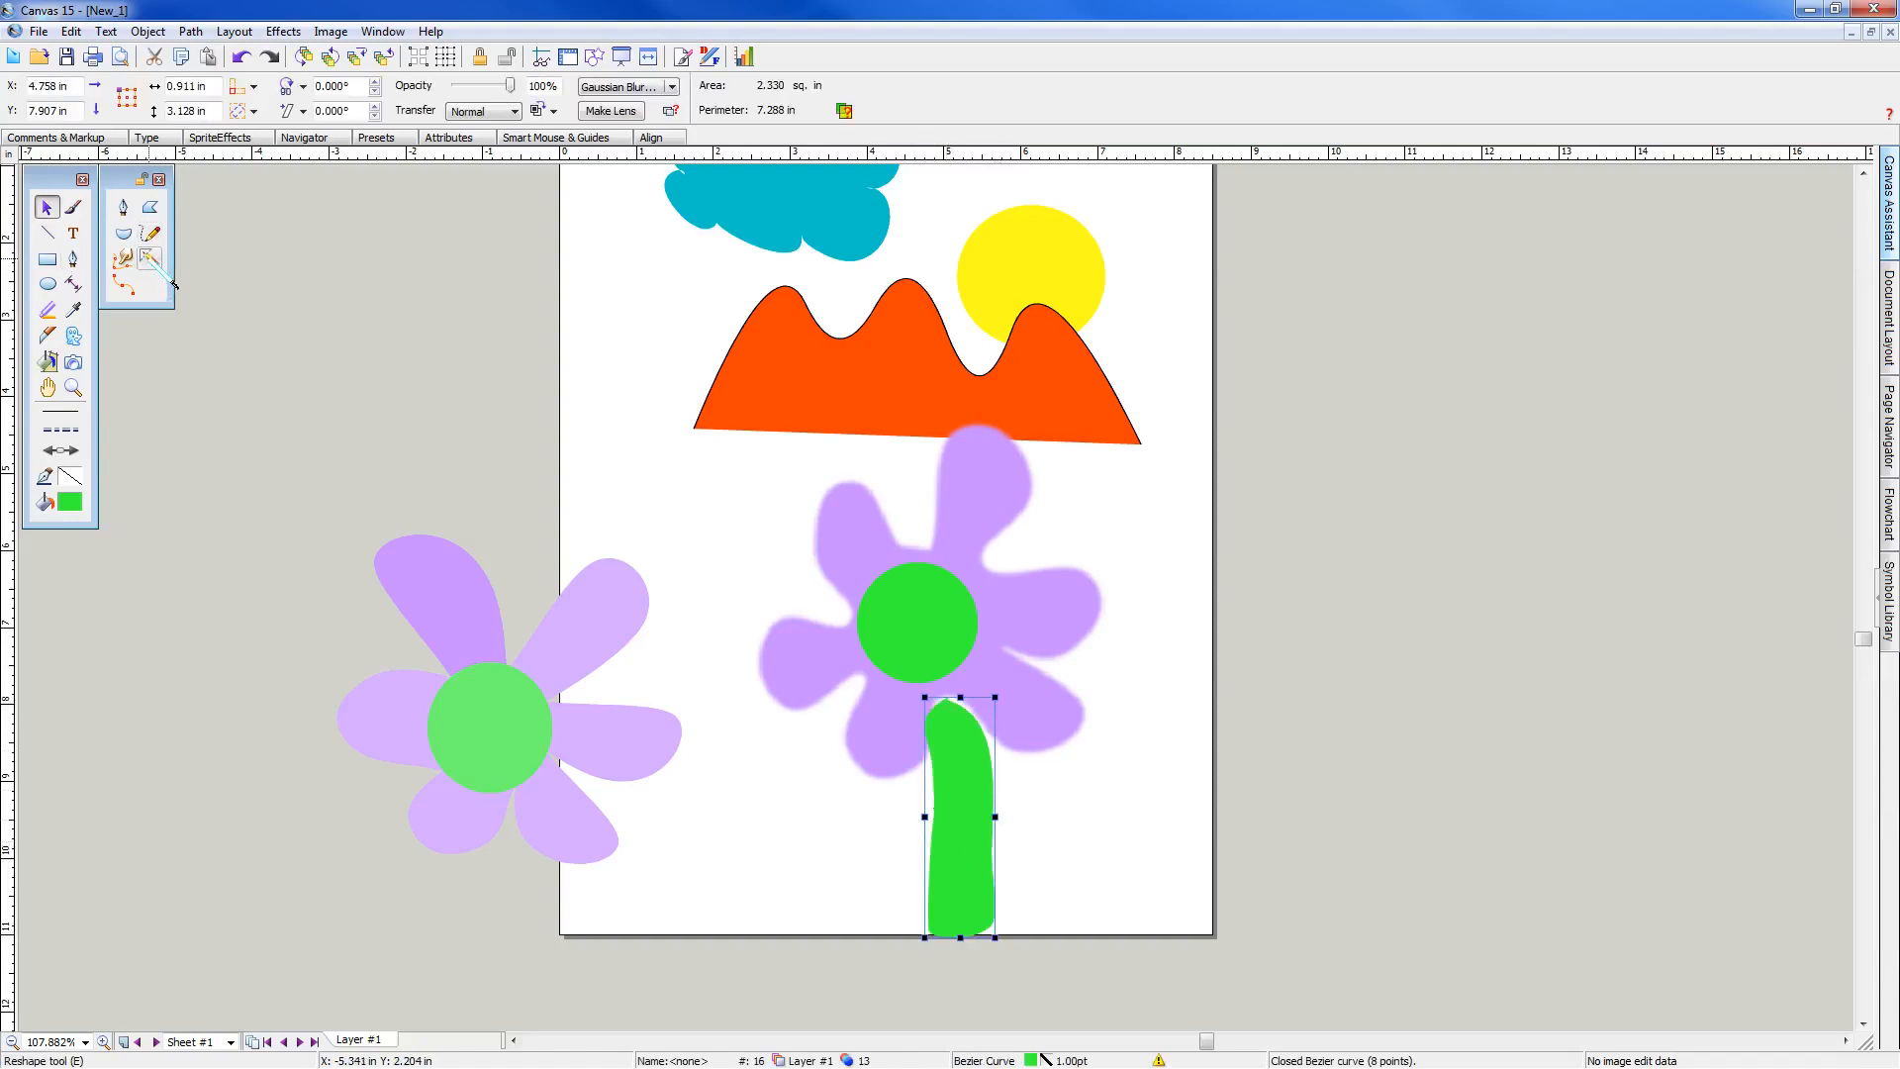
# Draw two green Freehand leaves, a small one left of the stem and one about 2.0 by 0.7 in on its right
pyautogui.click(151, 234)
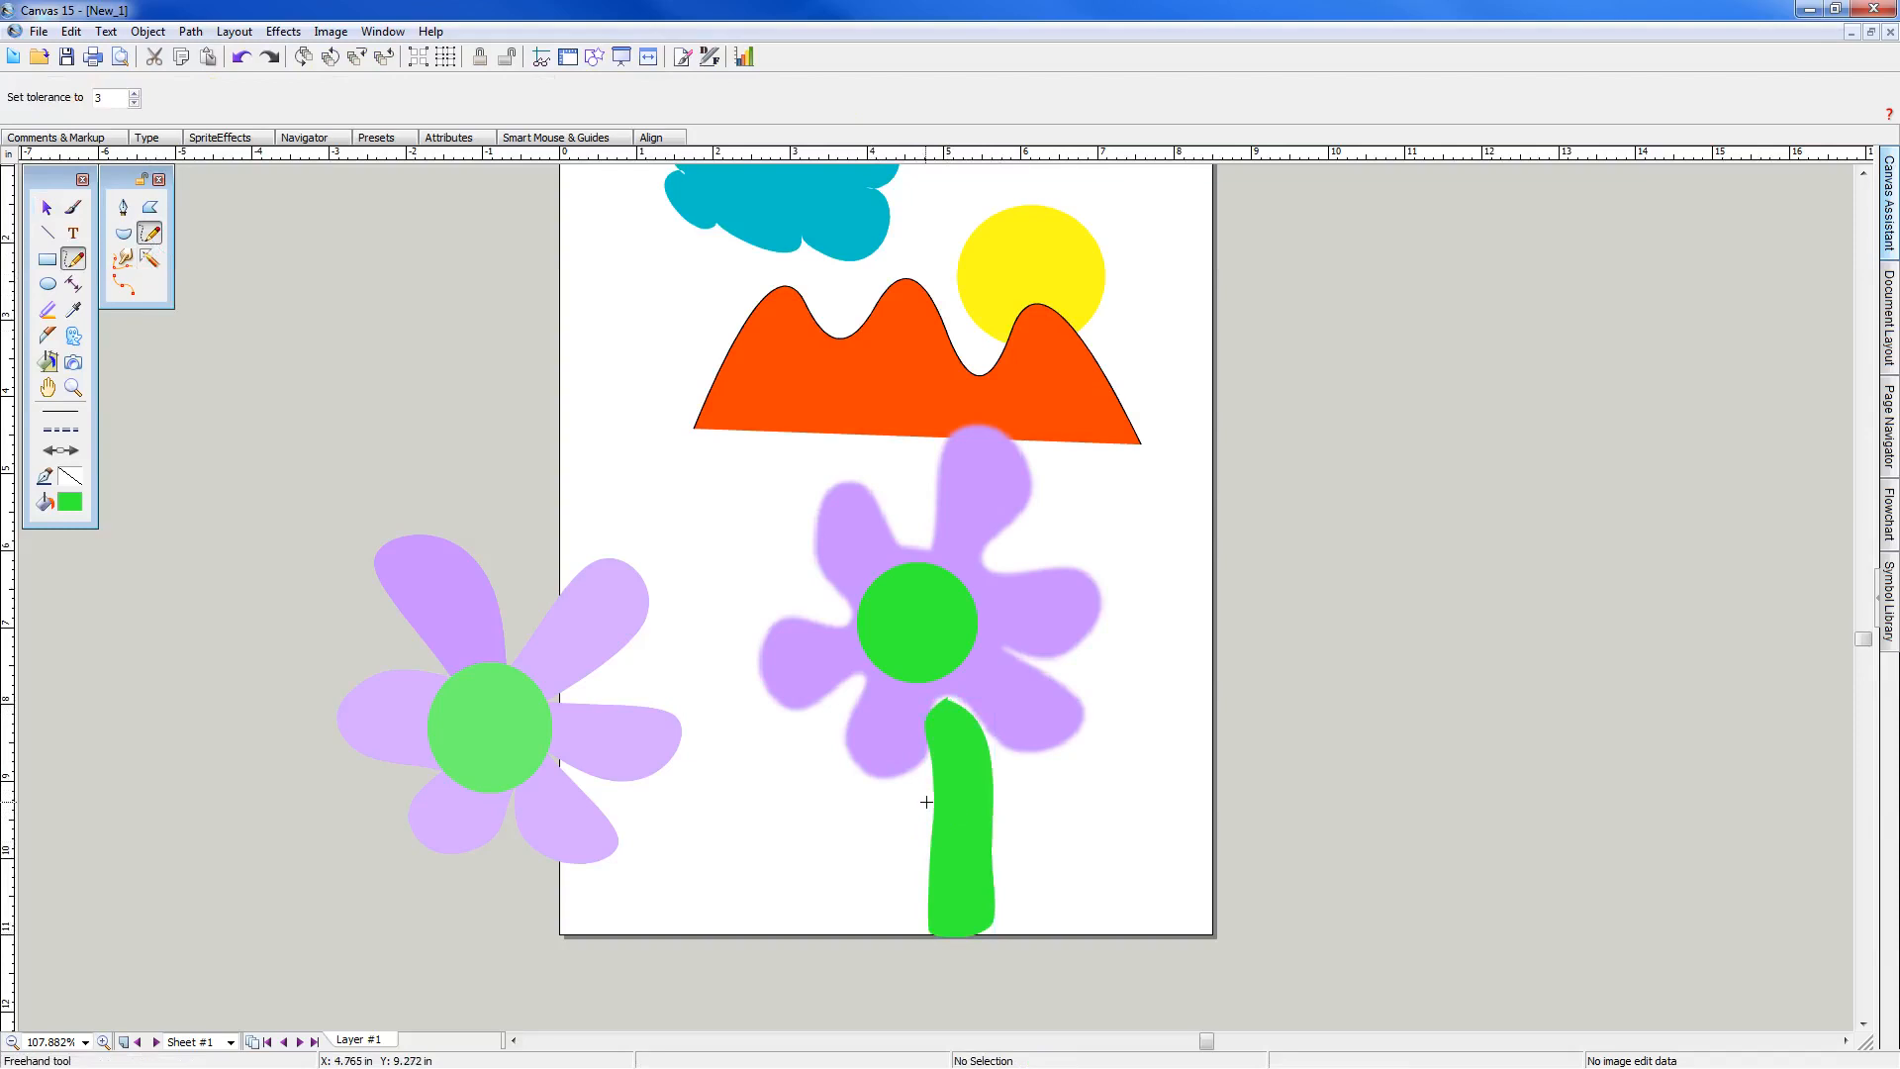
pyautogui.moveTo(929, 796)
pyautogui.mouseDown()
pyautogui.moveTo(836, 801)
pyautogui.moveTo(903, 814)
pyautogui.moveTo(931, 797)
pyautogui.mouseUp()
pyautogui.click(1046, 756)
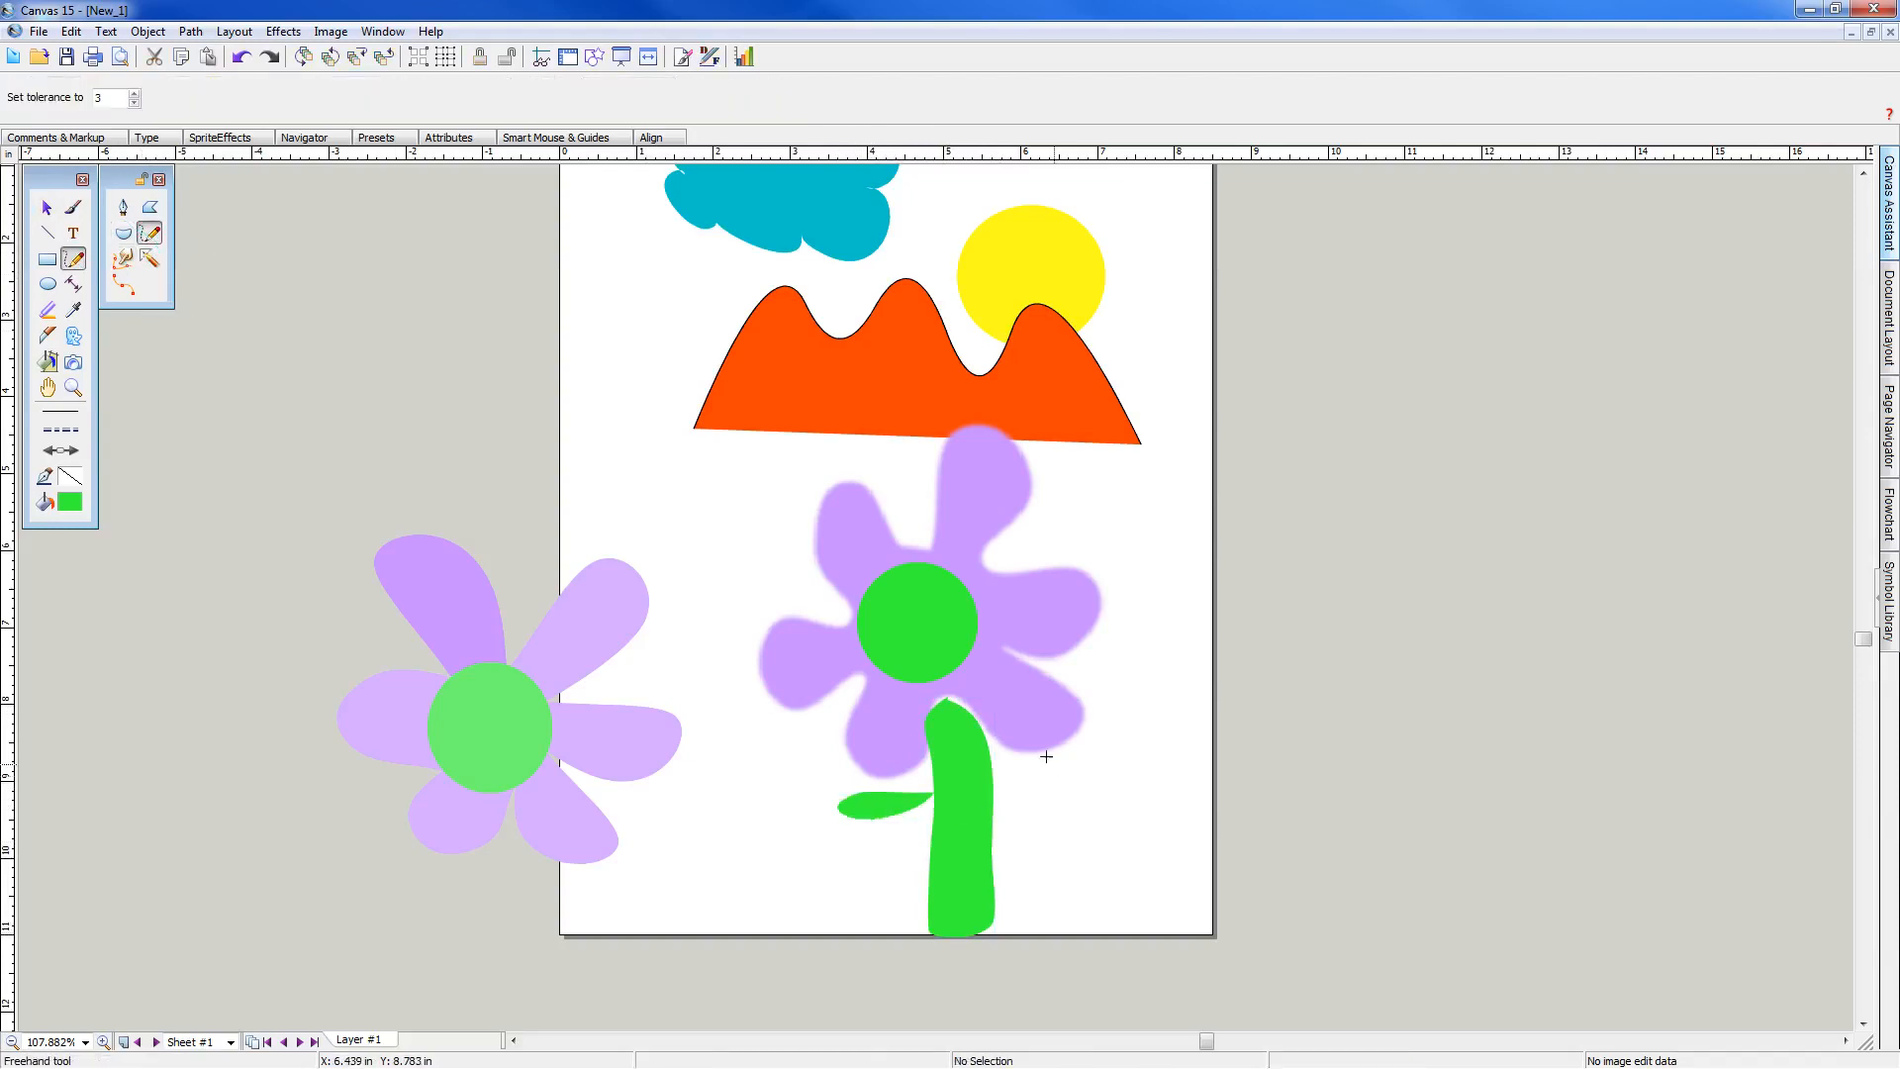
pyautogui.moveTo(990, 782)
pyautogui.mouseDown()
pyautogui.moveTo(1141, 794)
pyautogui.moveTo(1086, 821)
pyautogui.moveTo(990, 785)
pyautogui.mouseUp()
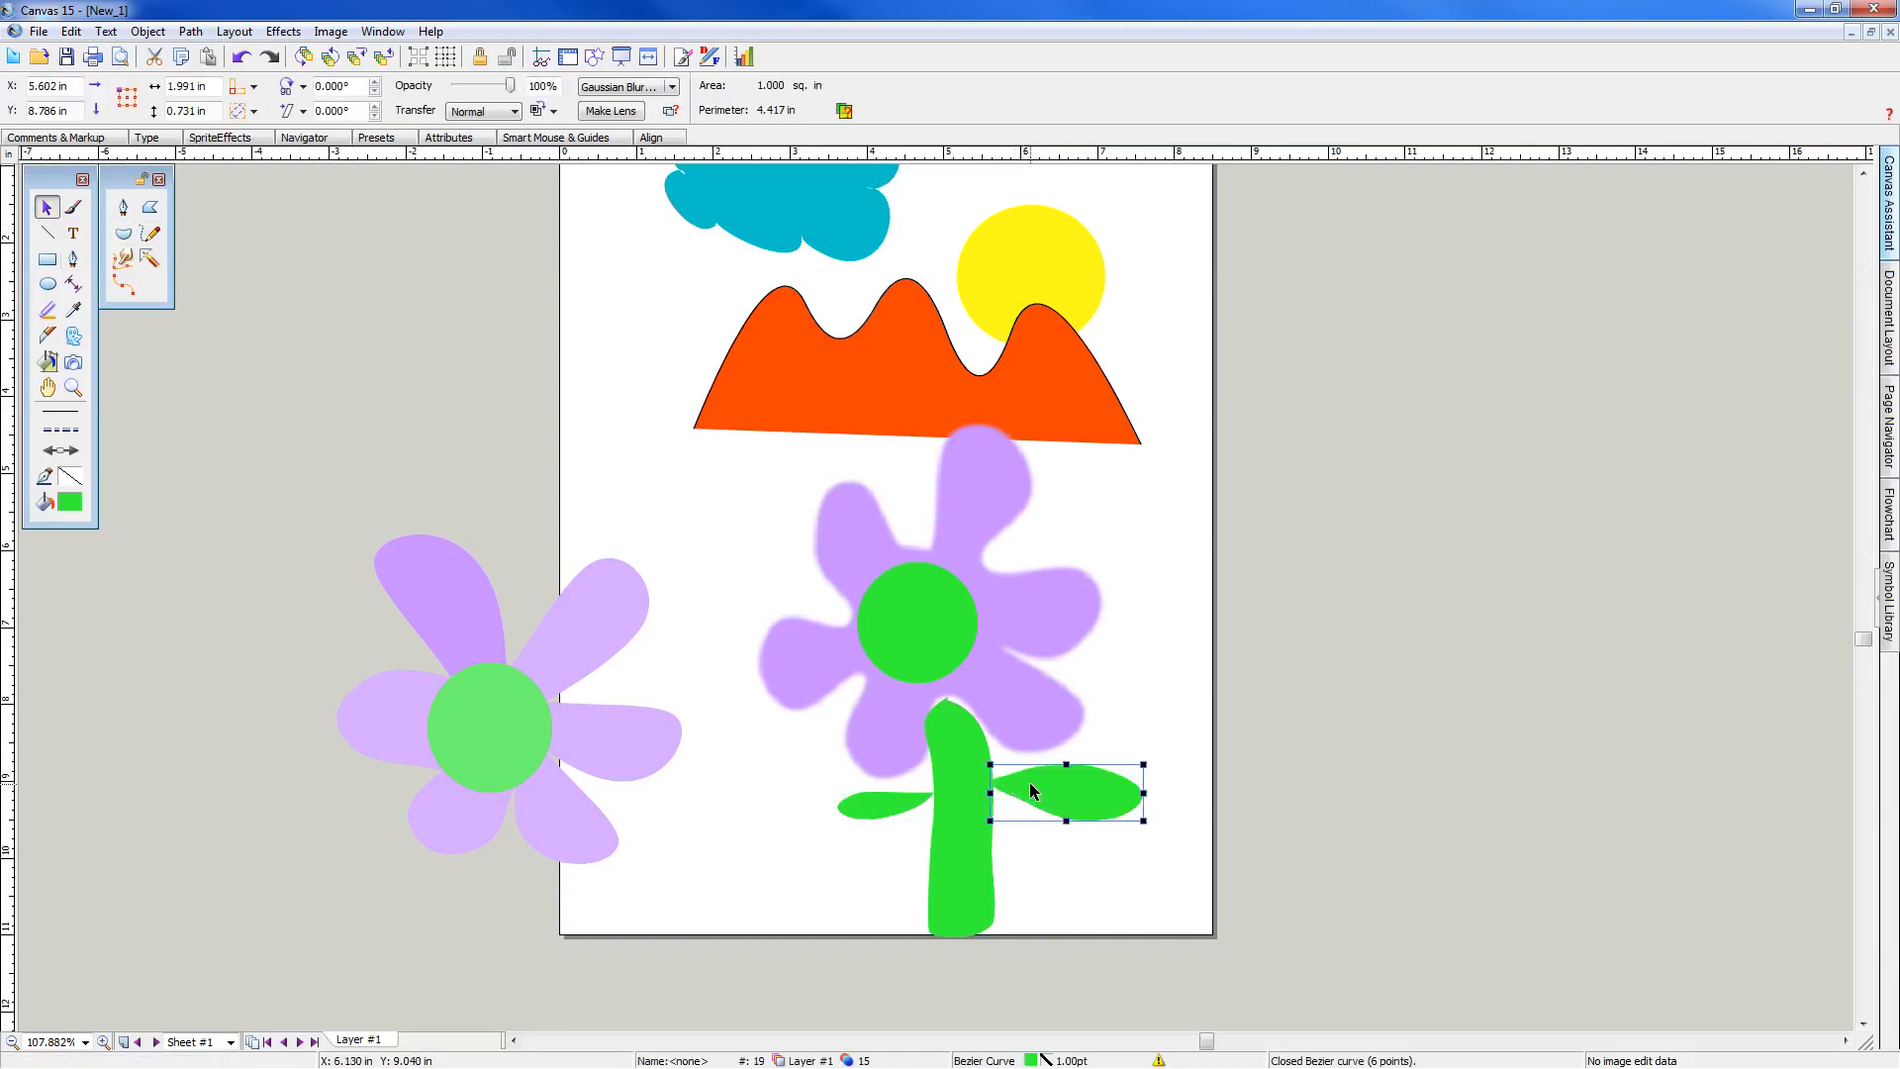